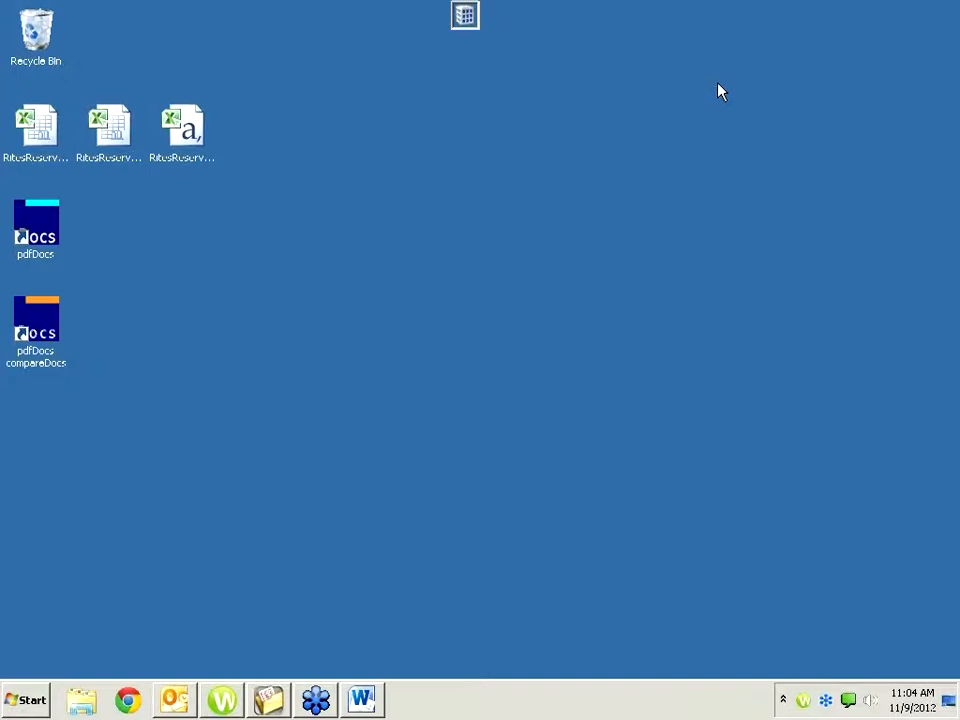
Step: Open a new blank Word document in a maximized window and enter the text "This is a document"
{"action": "left_click", "coordinate": [33, 705]}
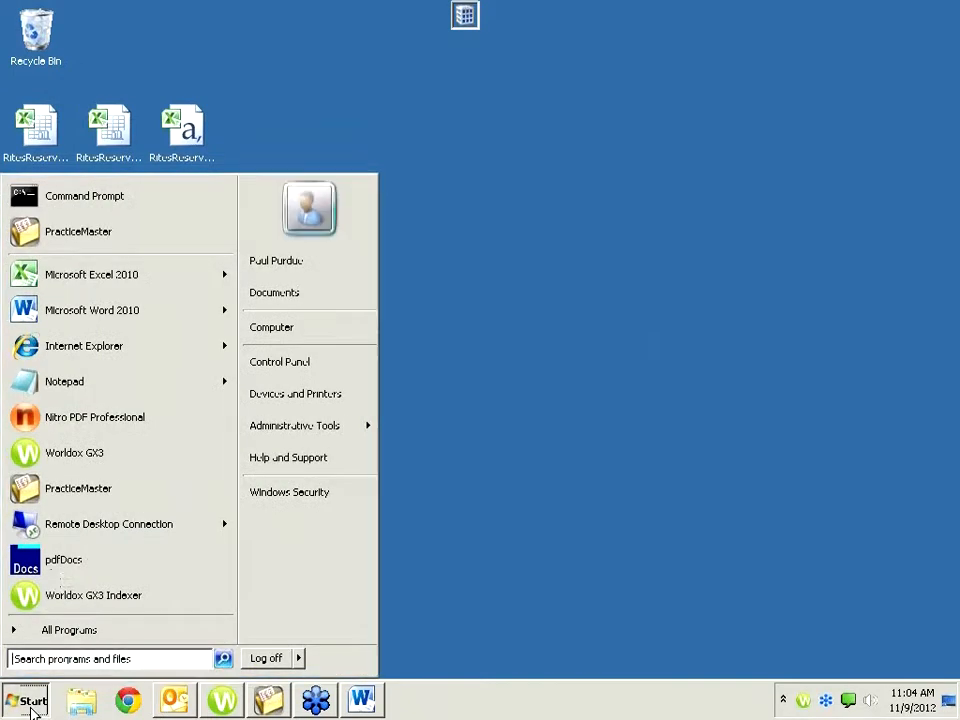
{"action": "left_click", "coordinate": [70, 305]}
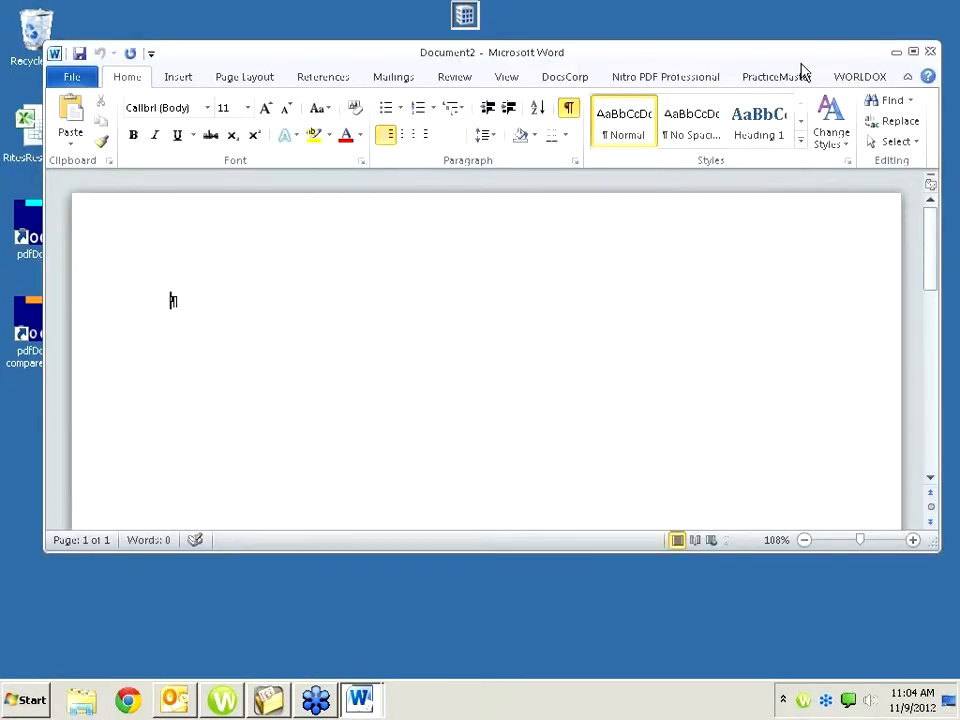
{"action": "left_click", "coordinate": [912, 51]}
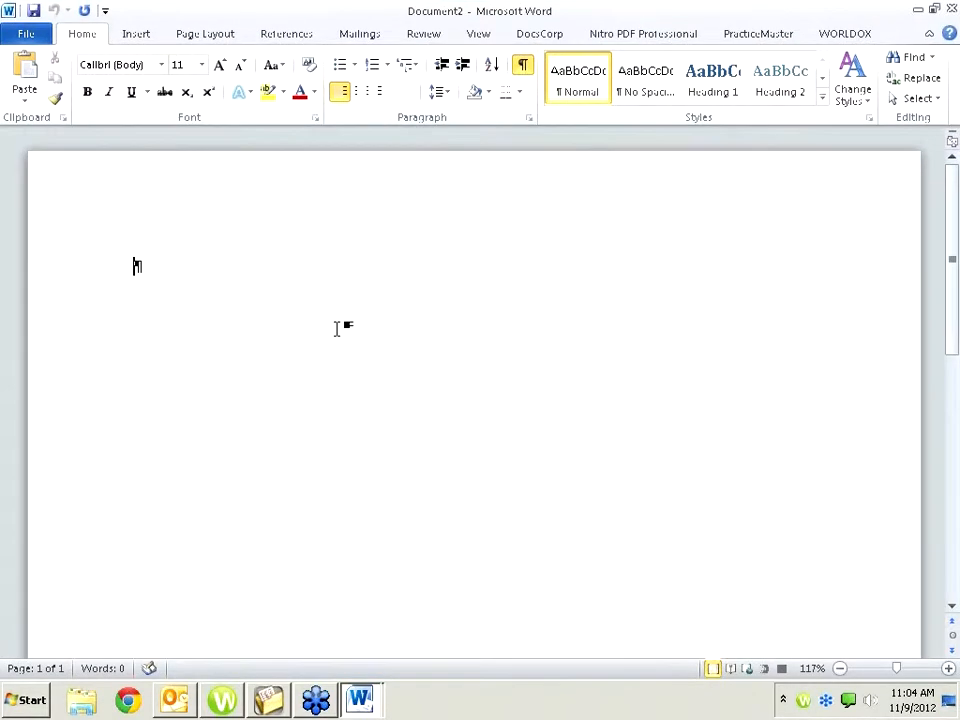
{"action": "type", "text": "This is a document"}
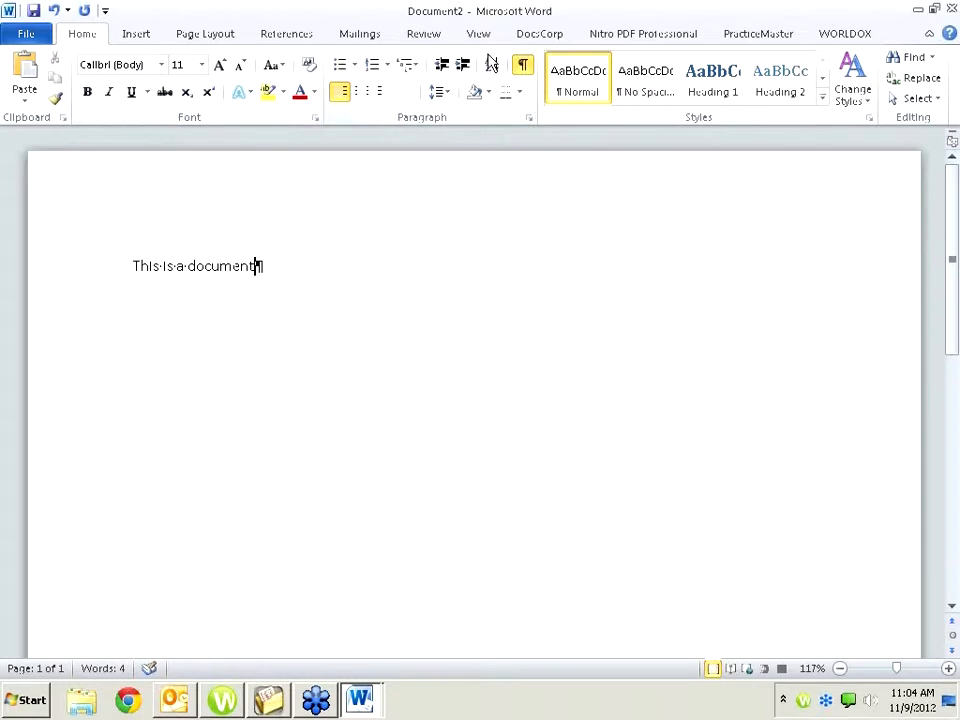
{"action": "left_click", "coordinate": [755, 38]}
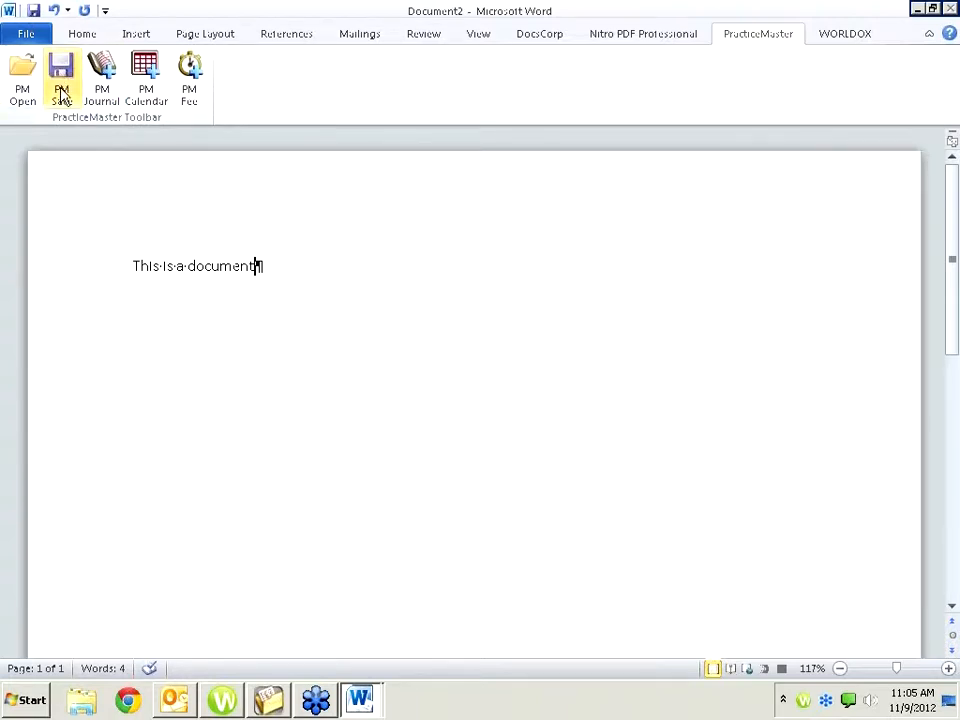
{"action": "left_click", "coordinate": [73, 38]}
{"action": "left_click", "coordinate": [26, 36]}
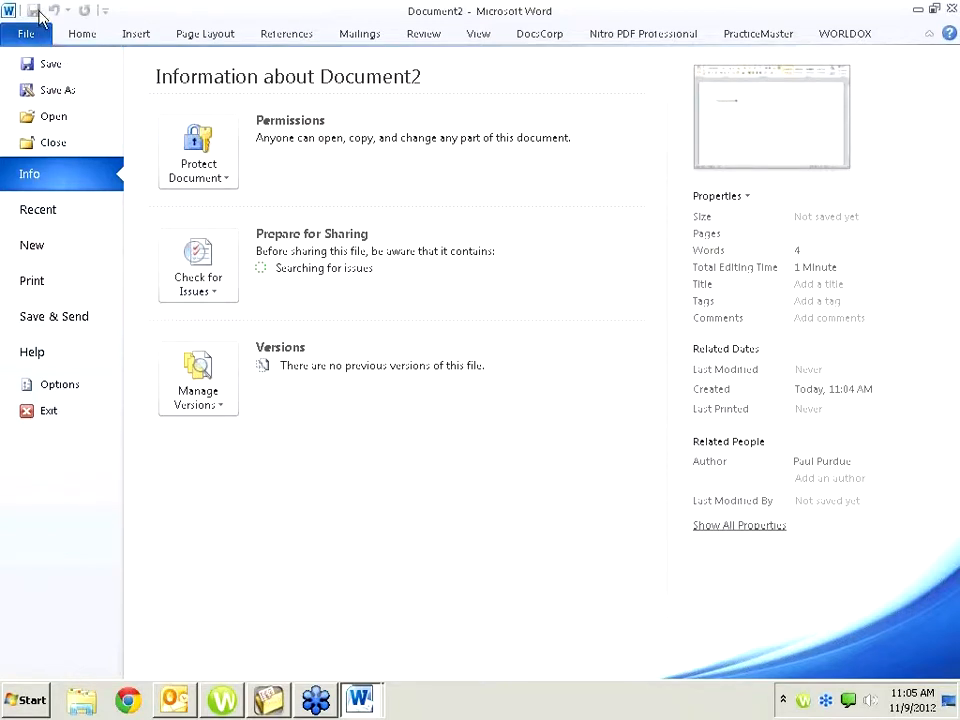
{"action": "left_click", "coordinate": [84, 36]}
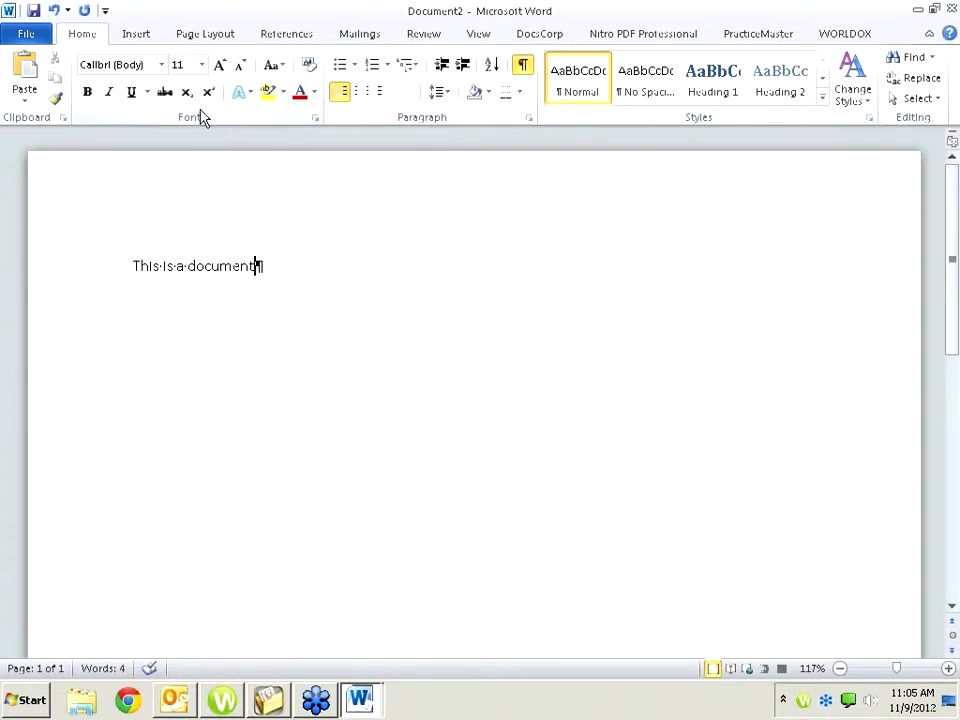
{"action": "key", "text": "ctrl+s"}
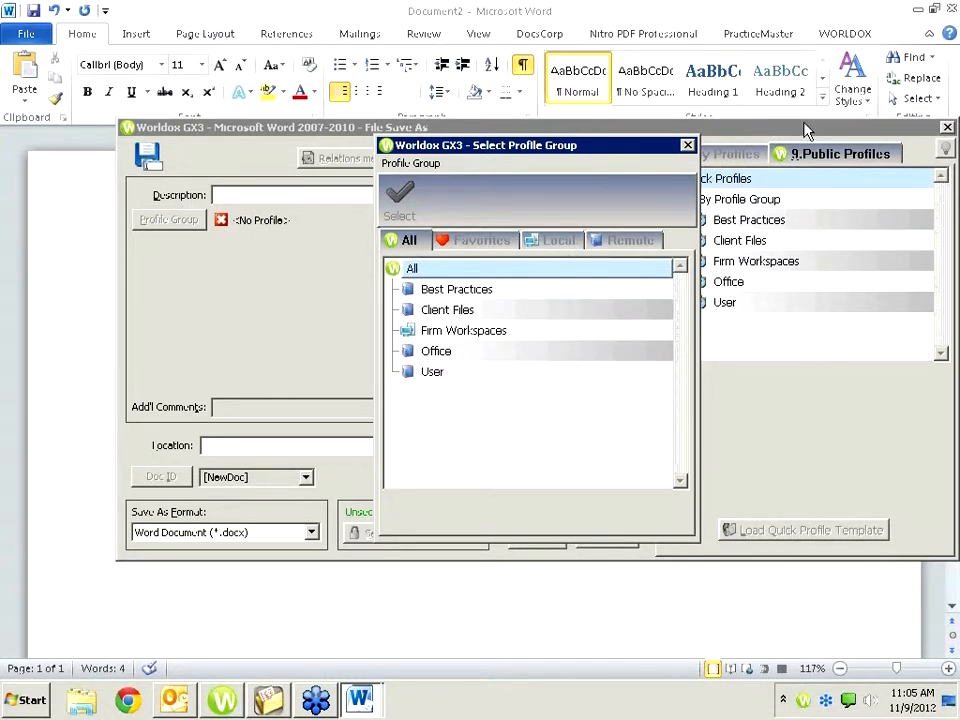
{"action": "key", "text": "Escape"}
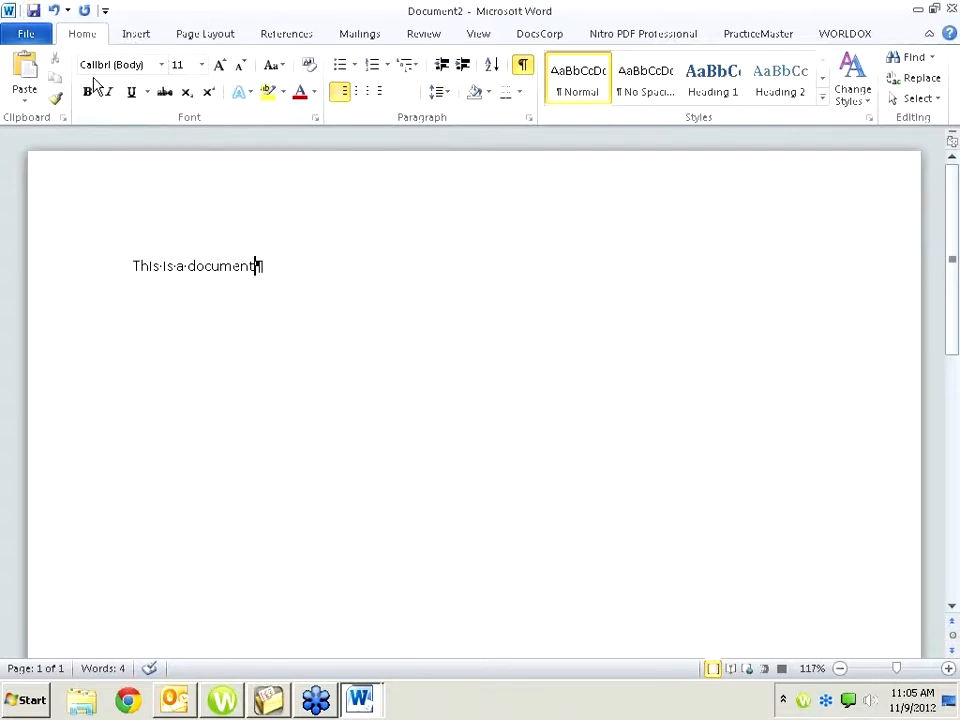
{"action": "left_click", "coordinate": [753, 36]}
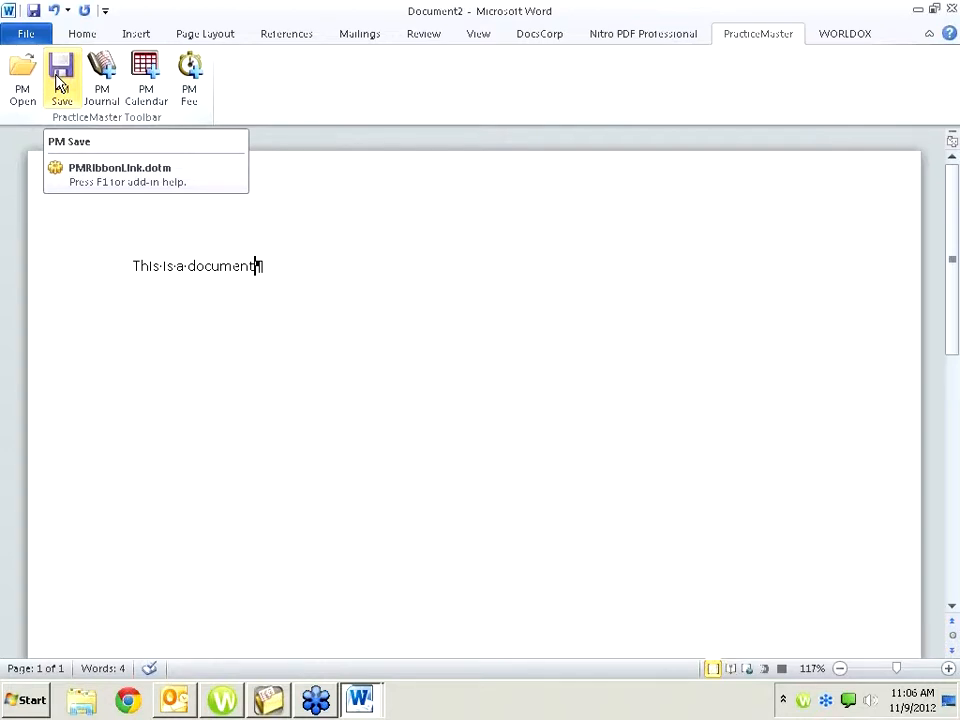
{"action": "left_click", "coordinate": [35, 12]}
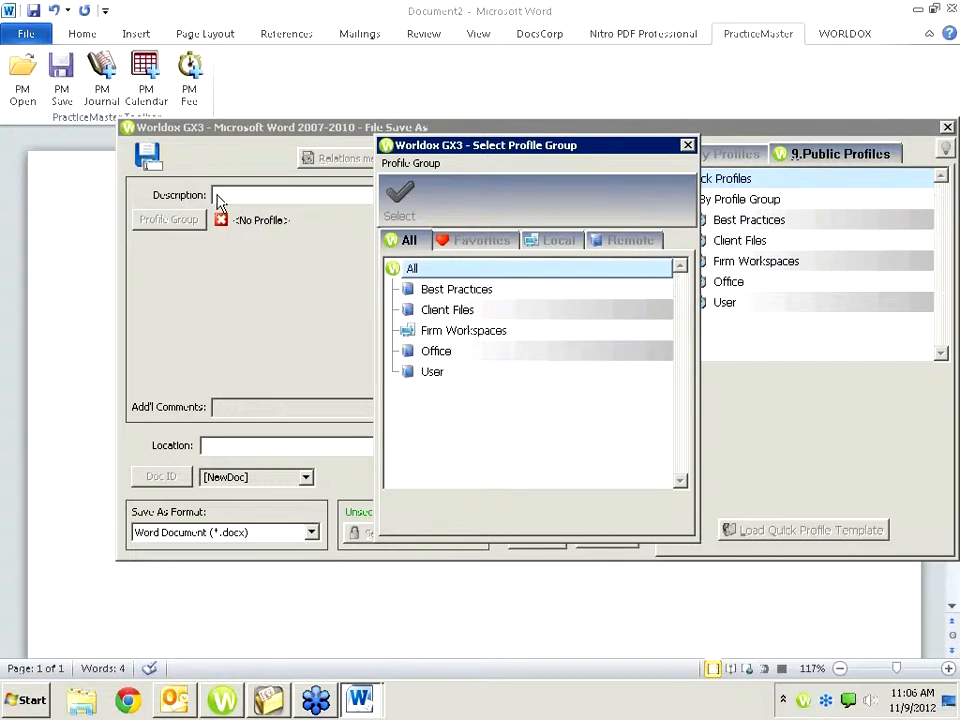
{"action": "left_click", "coordinate": [688, 148]}
{"action": "key", "text": "Escape"}
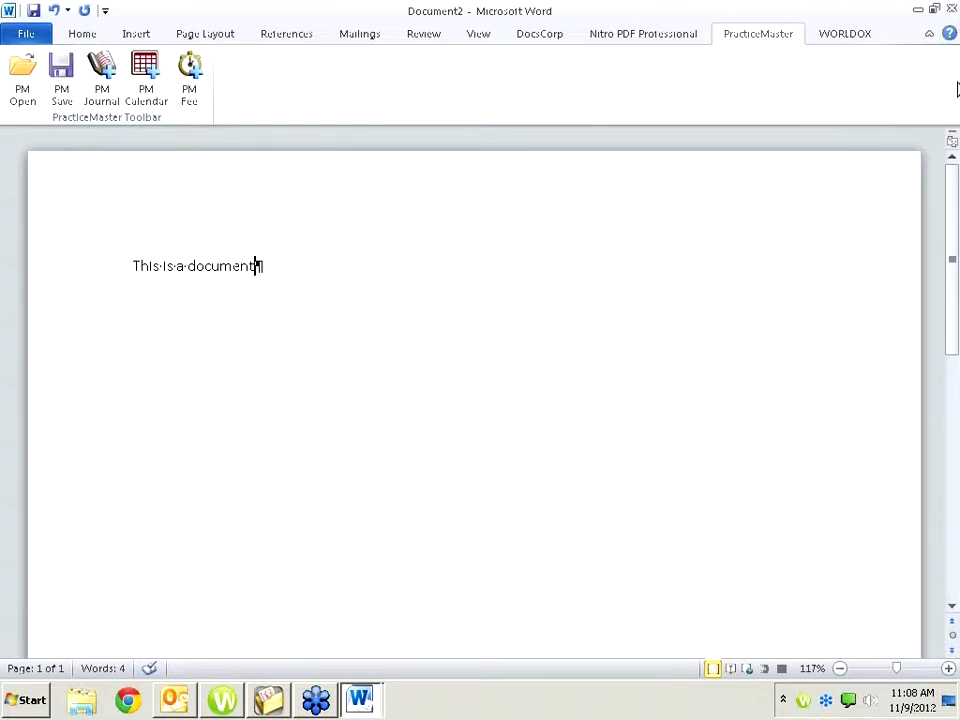
Step: Minimize Word, switch to PracticeMaster and search the client list for "purdue"
{"action": "left_click", "coordinate": [918, 10]}
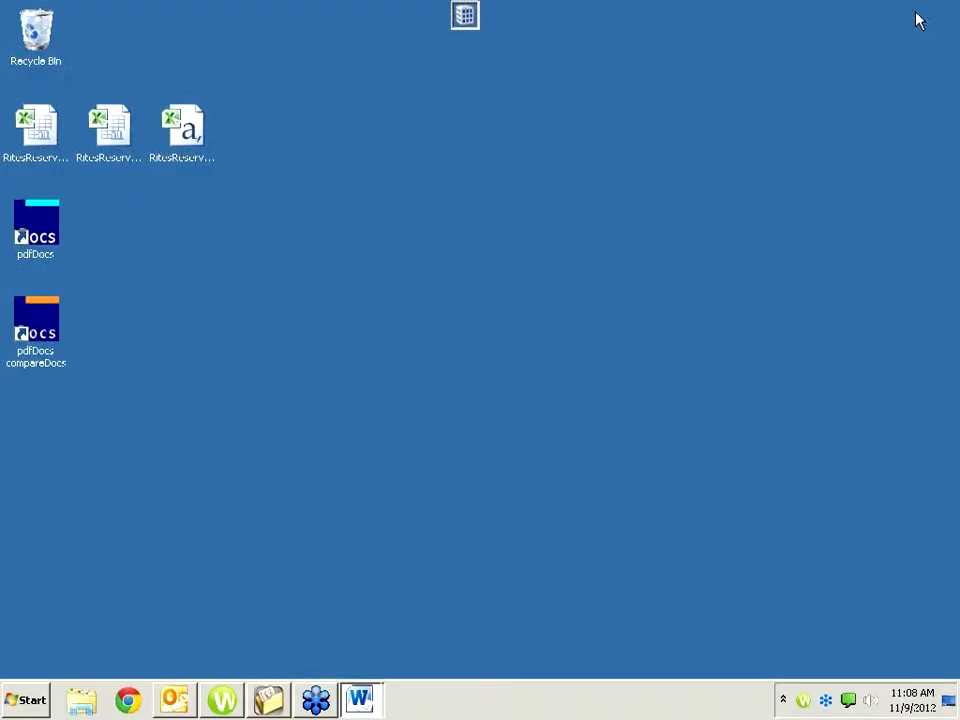
{"action": "left_click", "coordinate": [270, 702]}
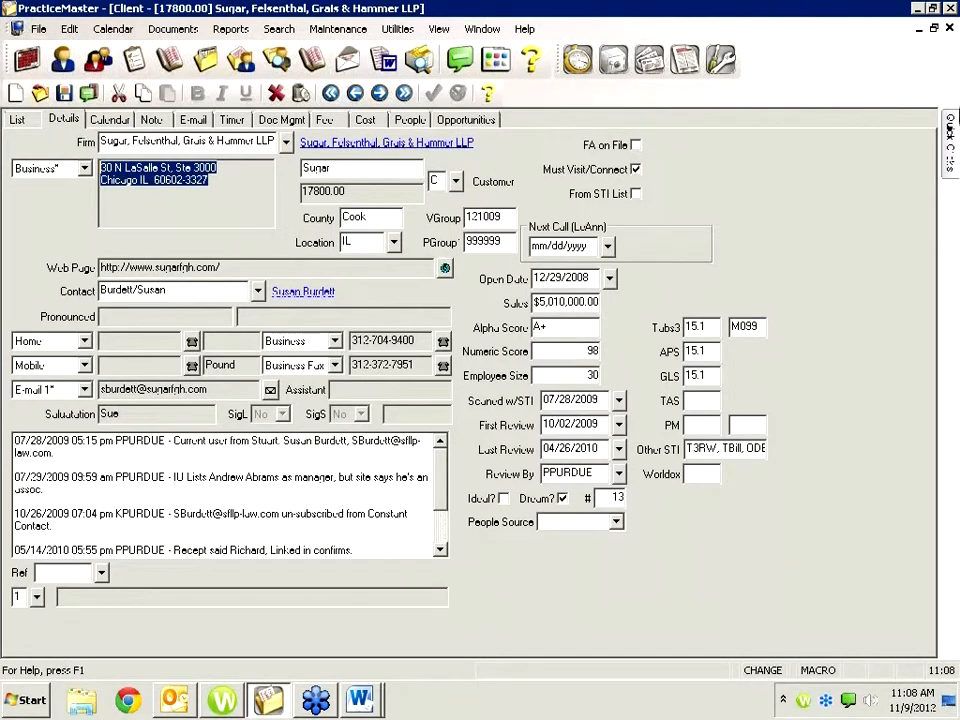
{"action": "left_click", "coordinate": [946, 133]}
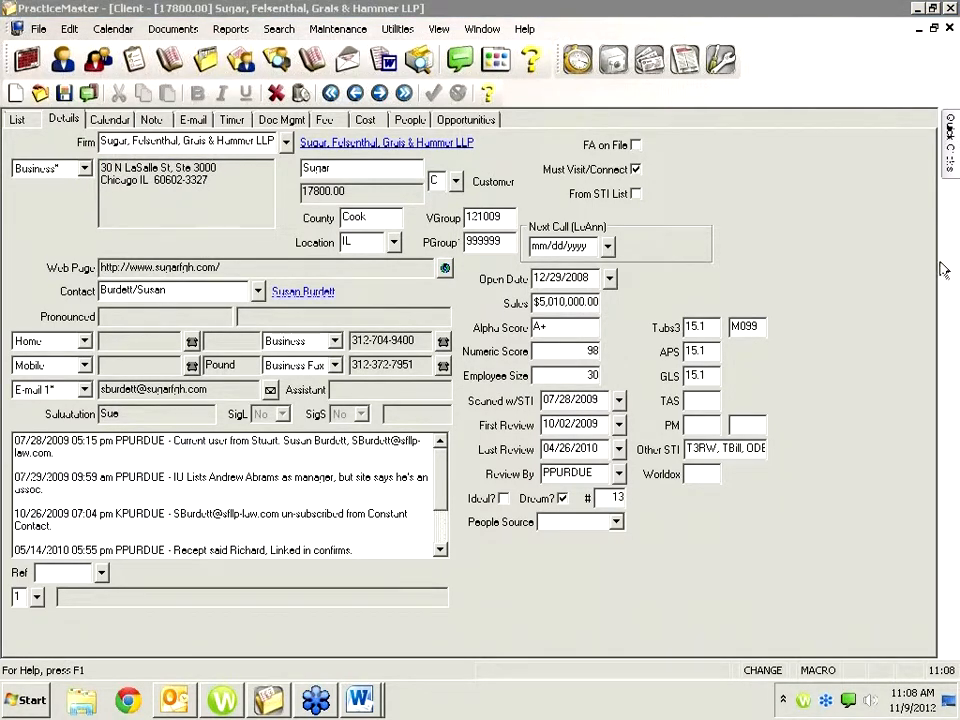
{"action": "left_click", "coordinate": [18, 120]}
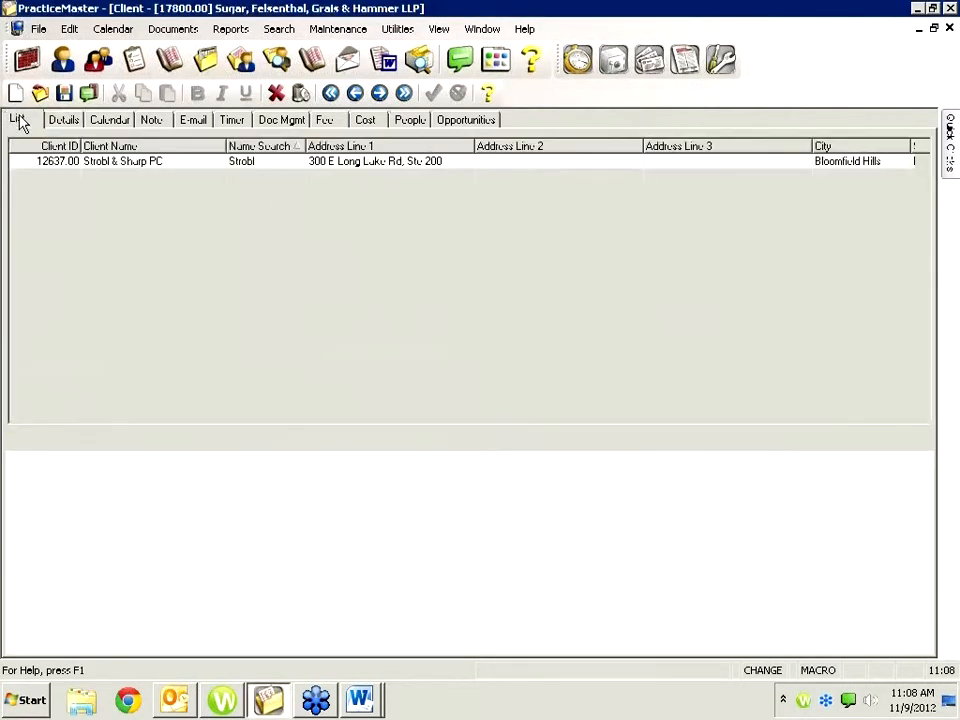
{"action": "type", "text": "pur"}
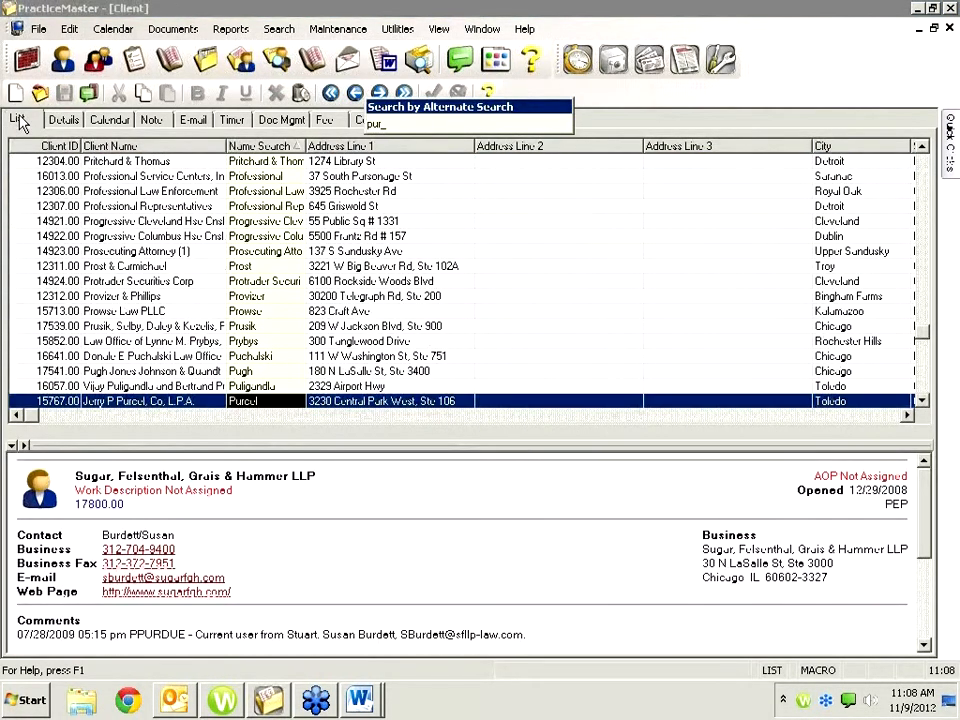
{"action": "type", "text": "due"}
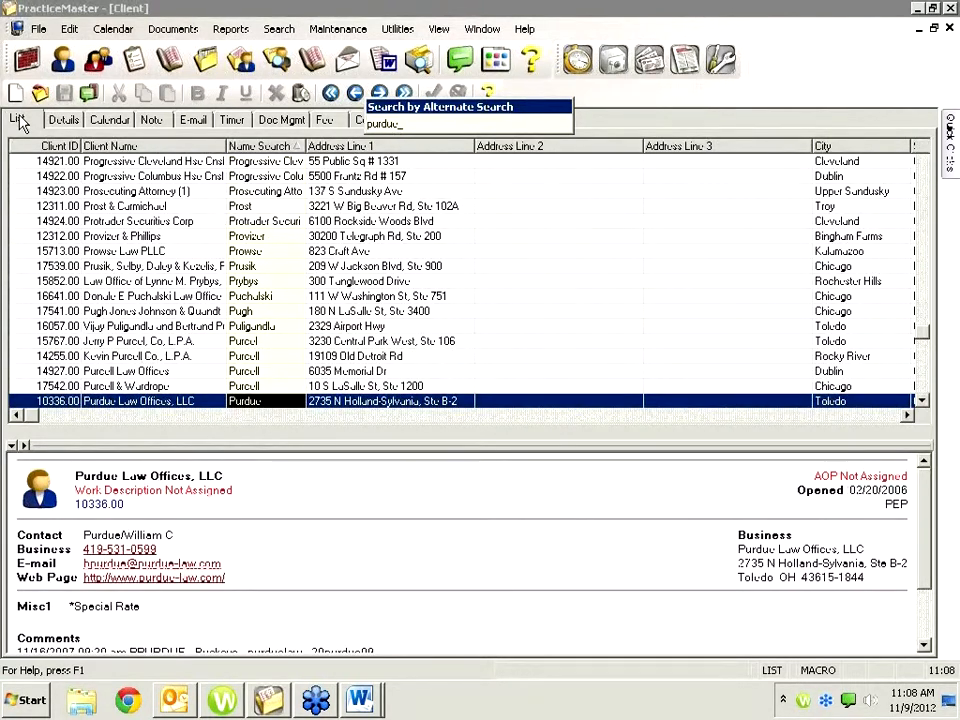
{"action": "key", "text": "Return"}
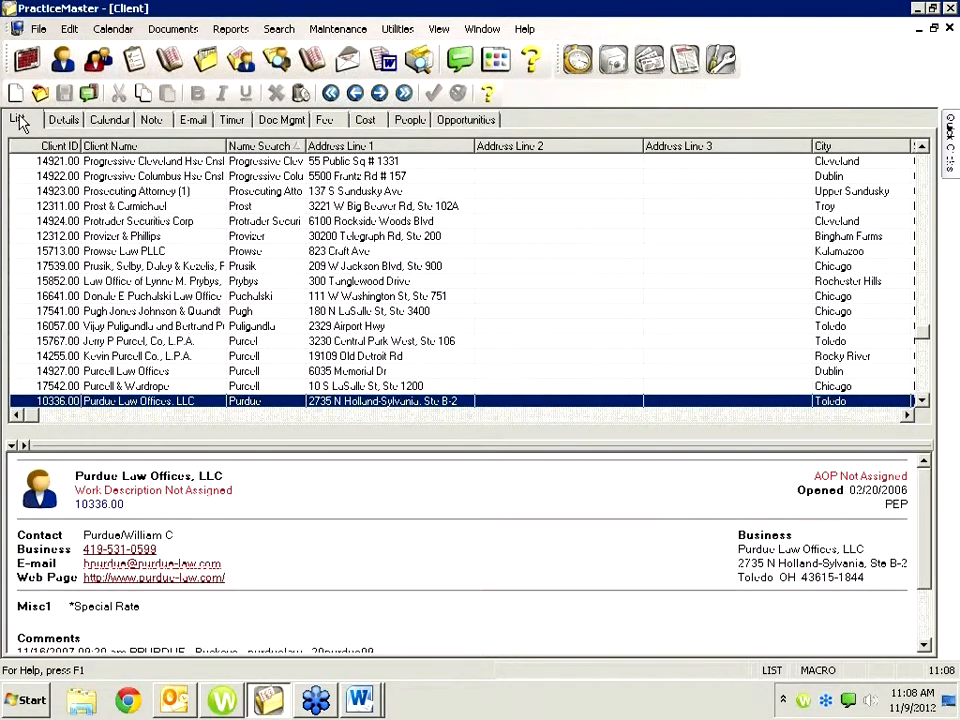
Step: Open the Purdue Law Offices, LLC client record and view its Worldox documents, including "test - delete", closing the document list when done
{"action": "left_click", "coordinate": [952, 160]}
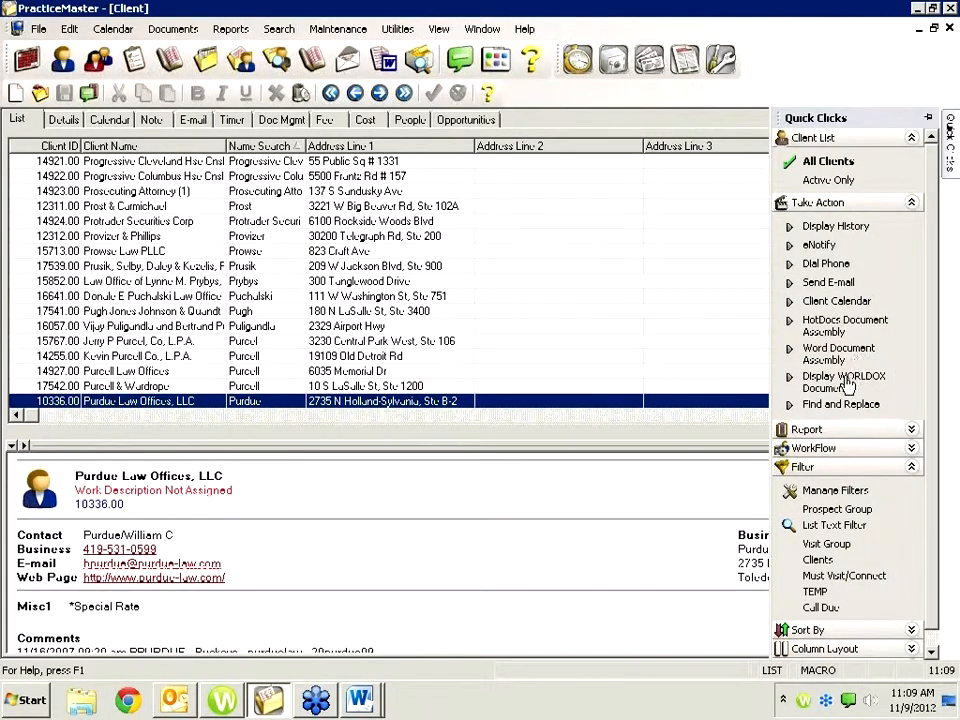
{"action": "double_click", "coordinate": [96, 401]}
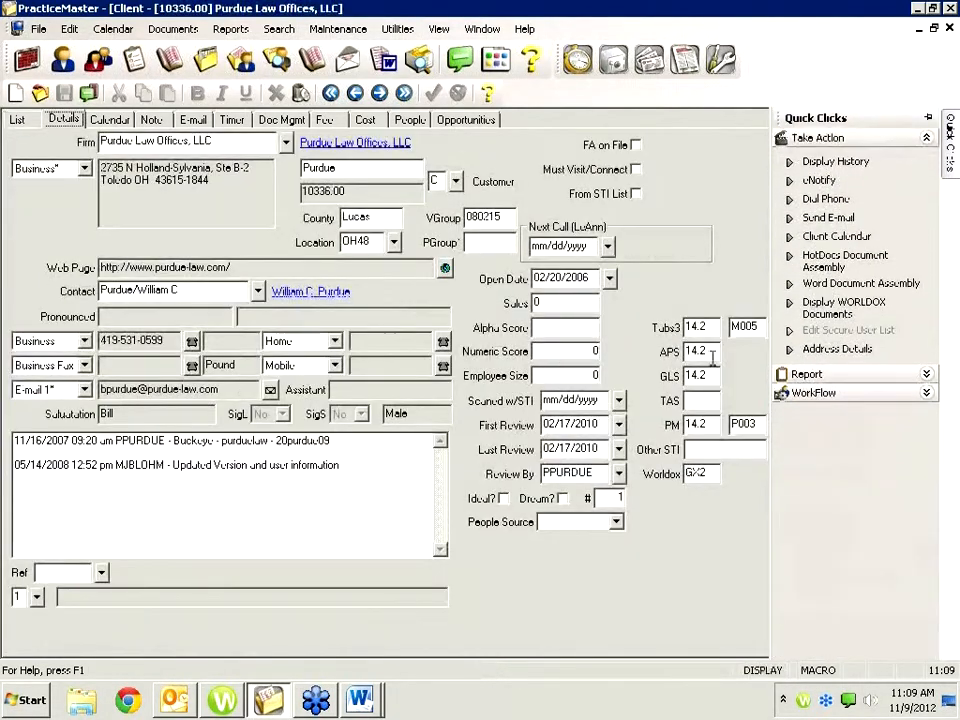
{"action": "left_click", "coordinate": [952, 160]}
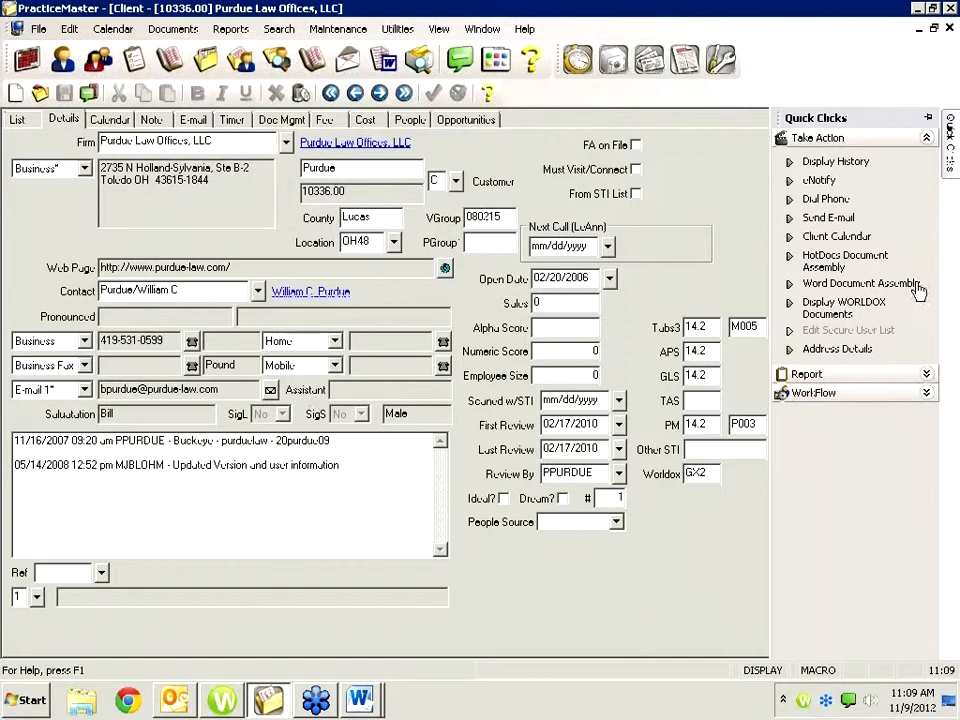
{"action": "left_click", "coordinate": [851, 310]}
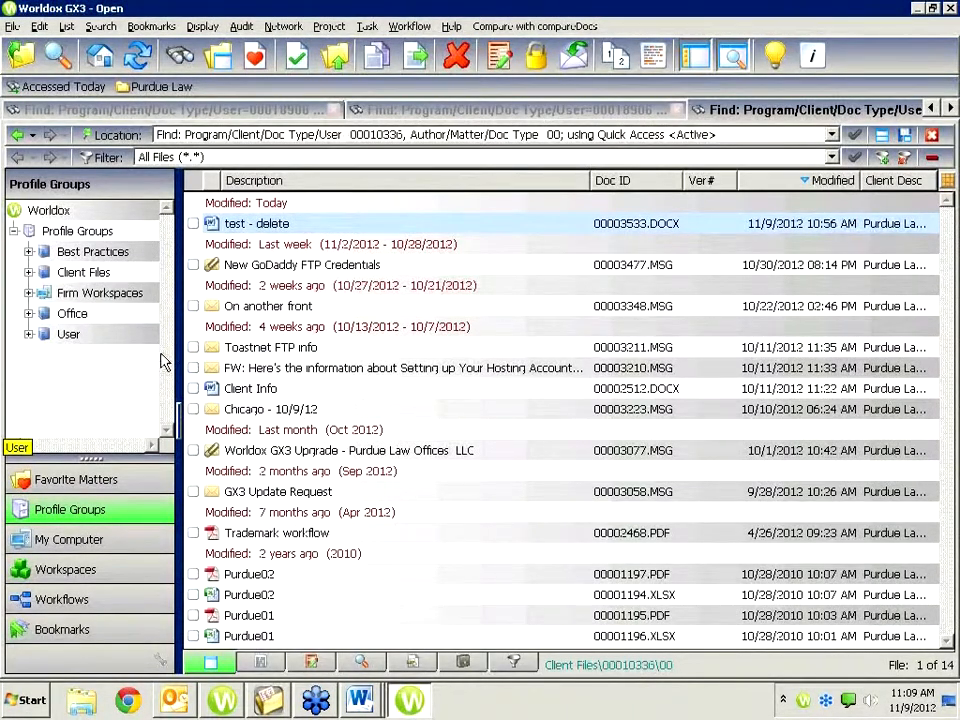
{"action": "left_click", "coordinate": [270, 223]}
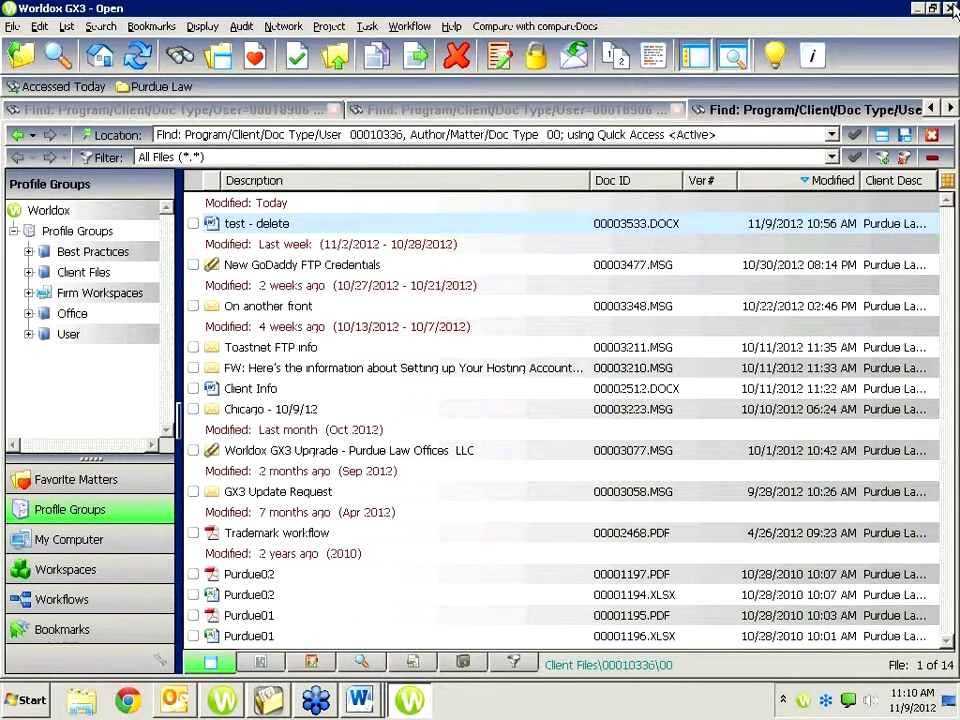
{"action": "left_click", "coordinate": [949, 8]}
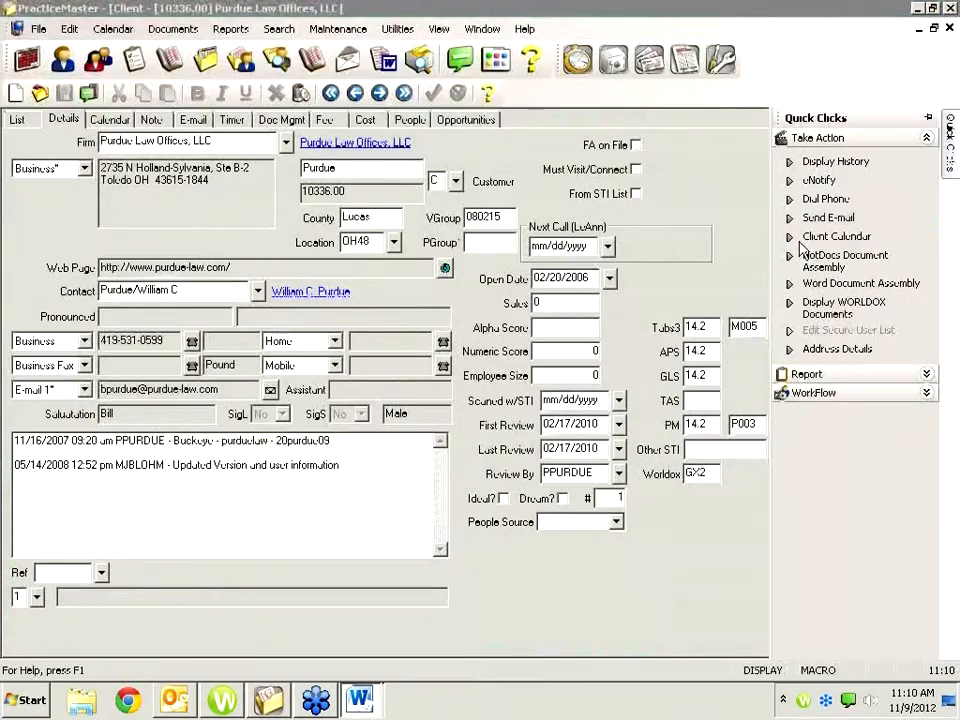
Step: Return to the unsaved Word document and start saving it to Worldox under the Client Files profile group
{"action": "left_click", "coordinate": [360, 700]}
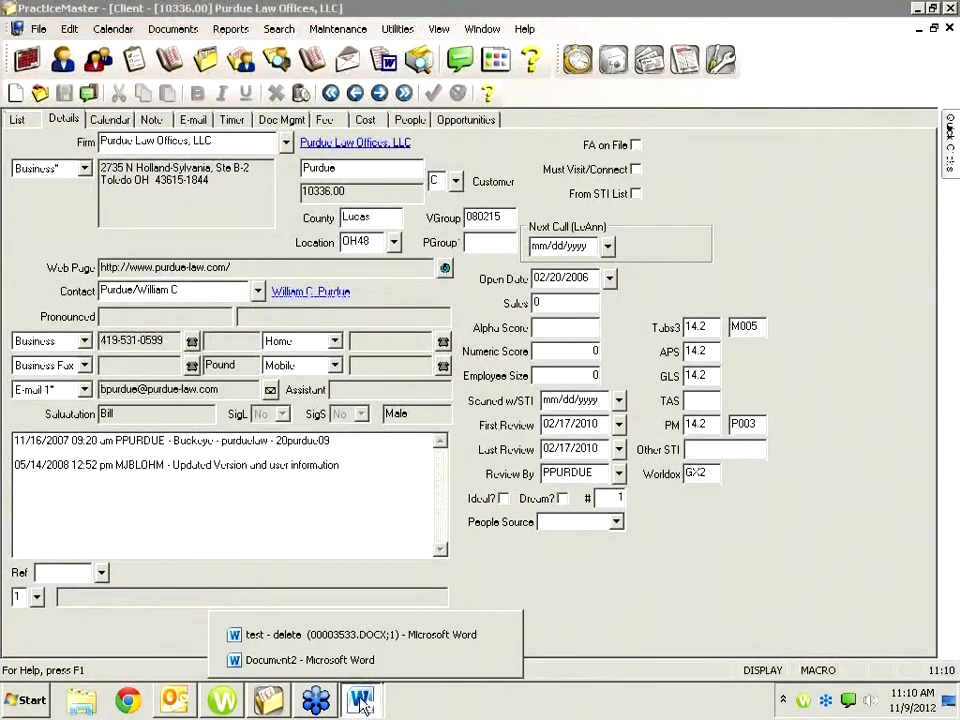
{"action": "left_click", "coordinate": [355, 664]}
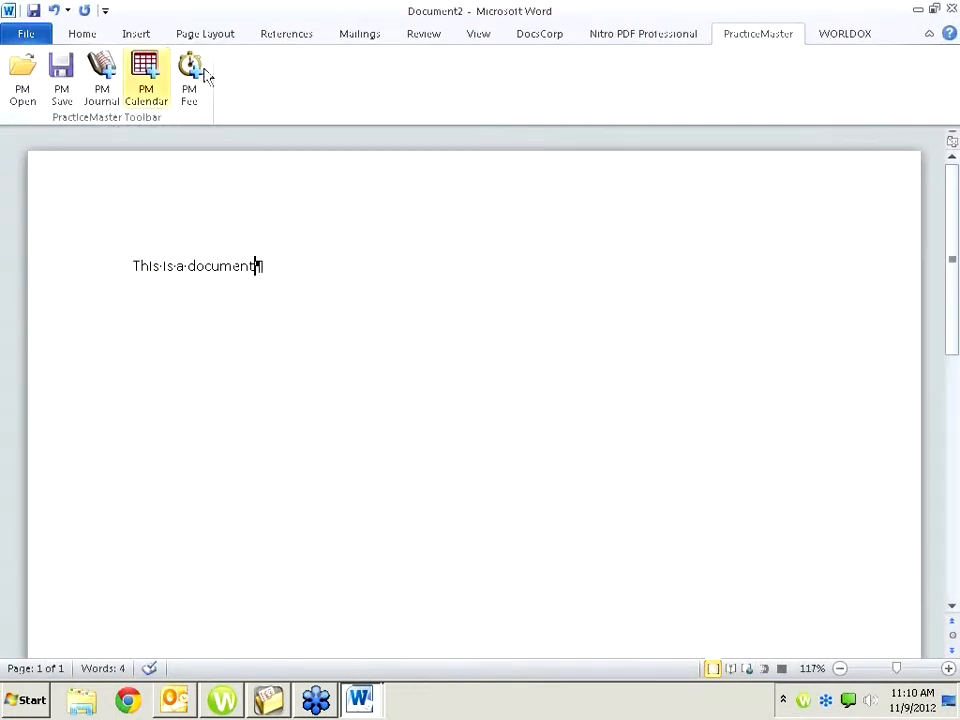
{"action": "left_click", "coordinate": [74, 35]}
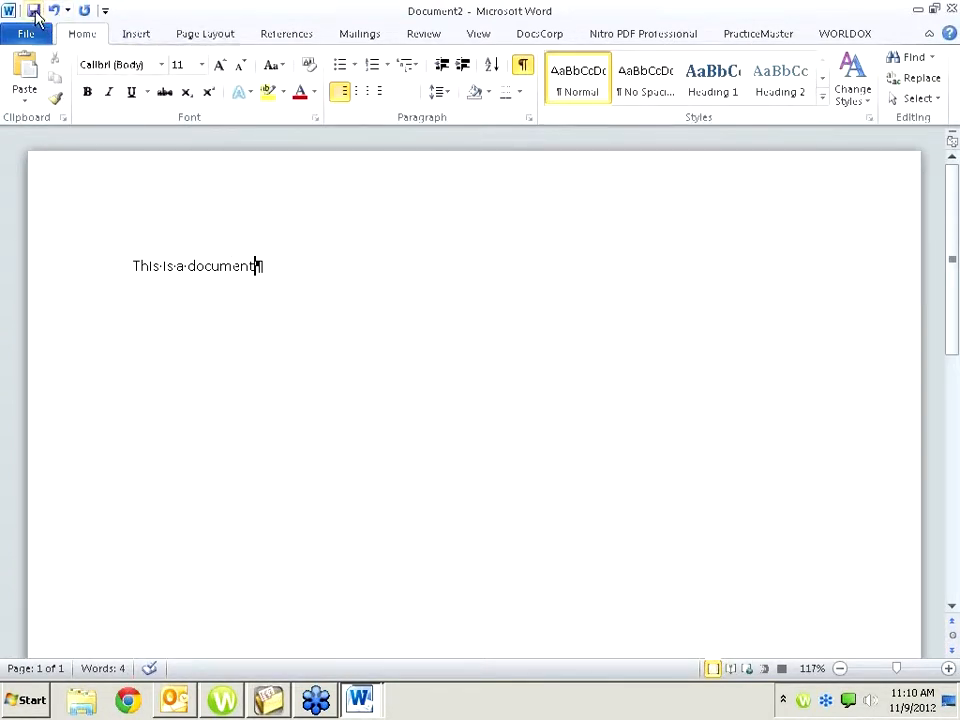
{"action": "left_click", "coordinate": [24, 36]}
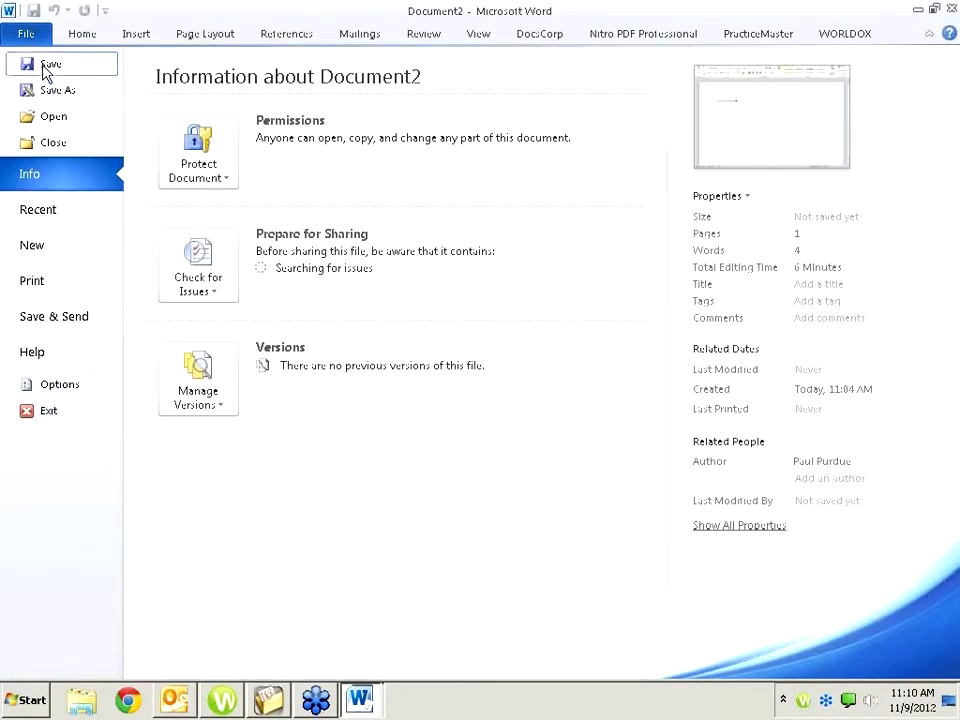
{"action": "left_click", "coordinate": [42, 63]}
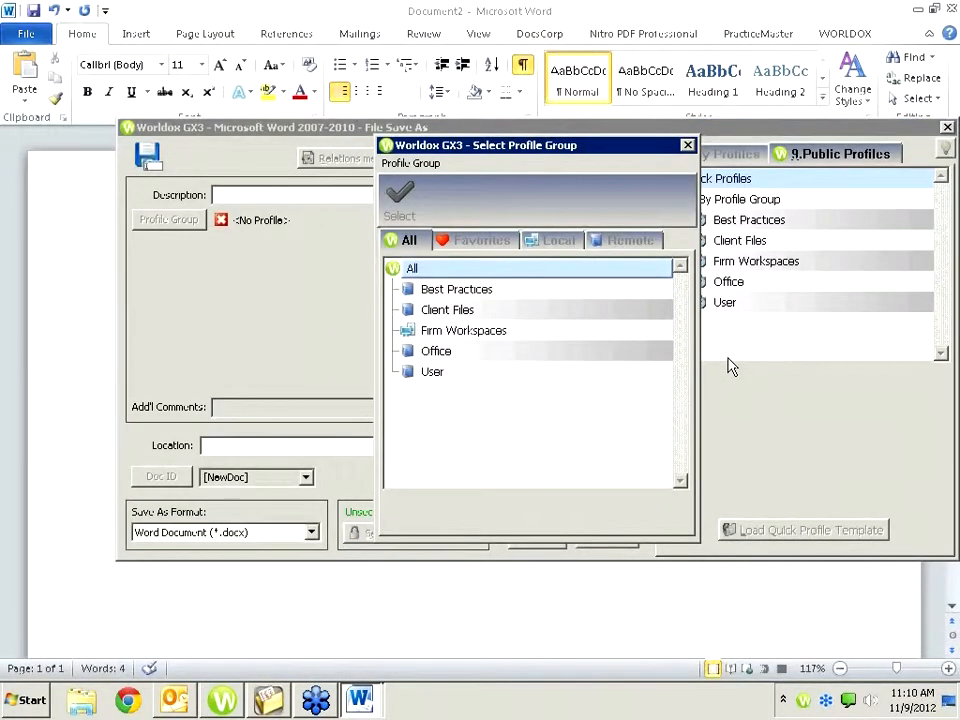
{"action": "double_click", "coordinate": [447, 311]}
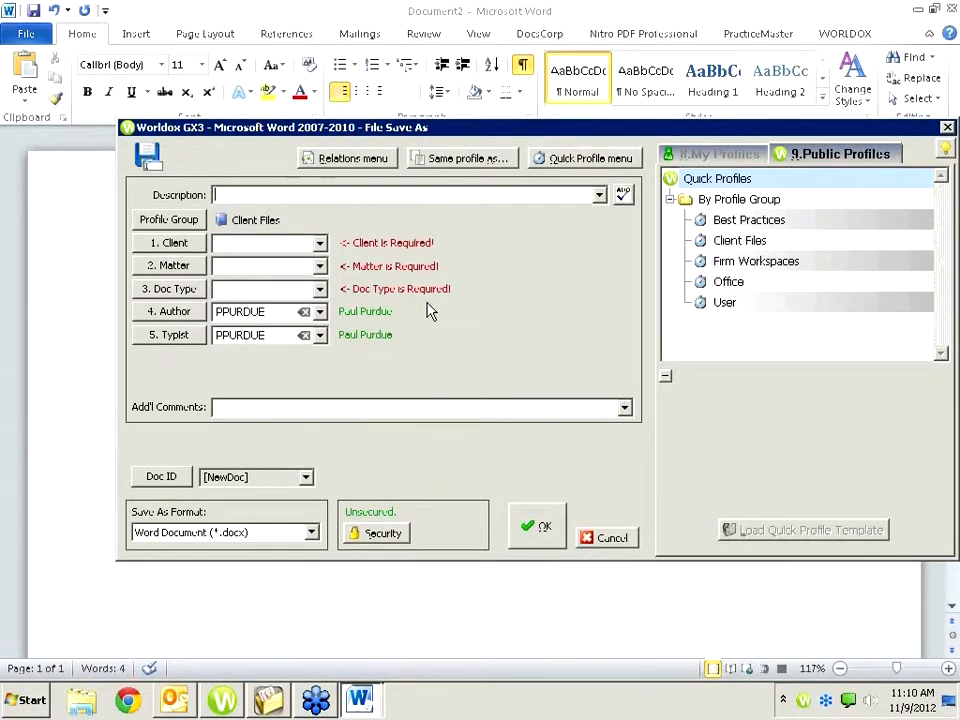
Step: Enter "Test of the WD Infrastructure" as the document's description in the save profile
{"action": "type", "text": "Test of the WD "}
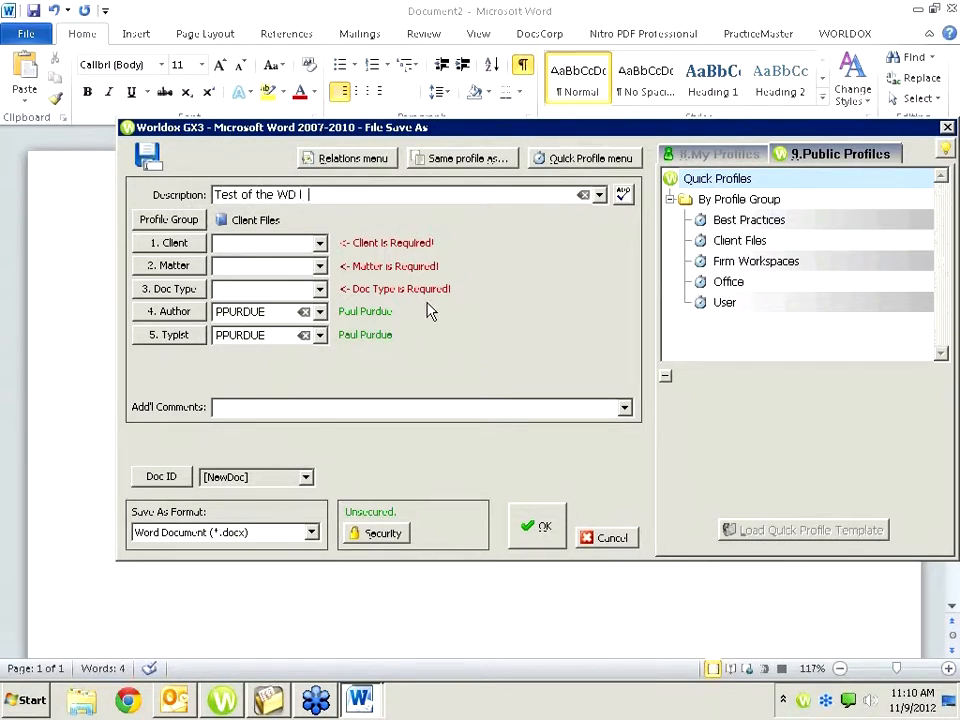
{"action": "type", "text": "Infrastructure"}
{"action": "key", "text": "Tab"}
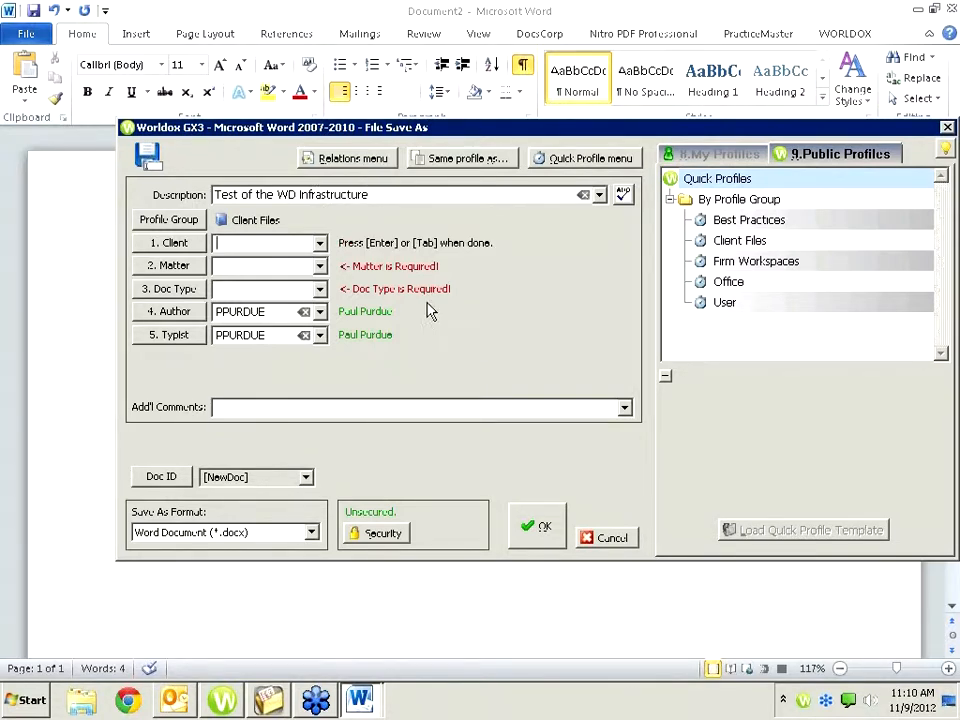
Step: Assign the document to client Purdue Law Offices, LLC, matter 00, with the NOTES doc type
{"action": "left_click", "coordinate": [192, 248]}
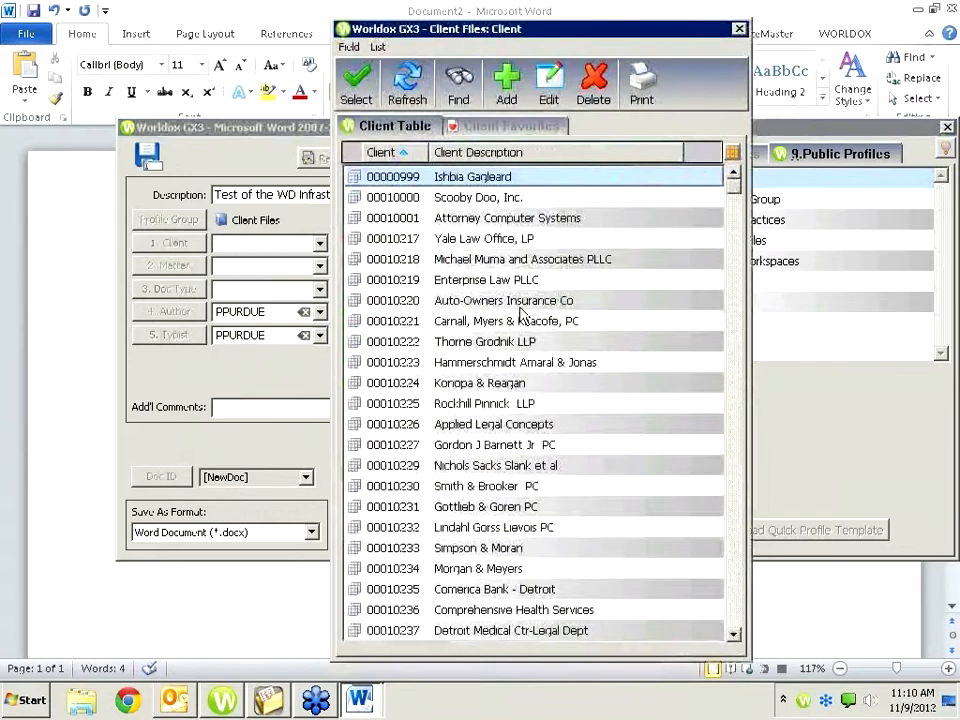
{"action": "type", "text": "purdue"}
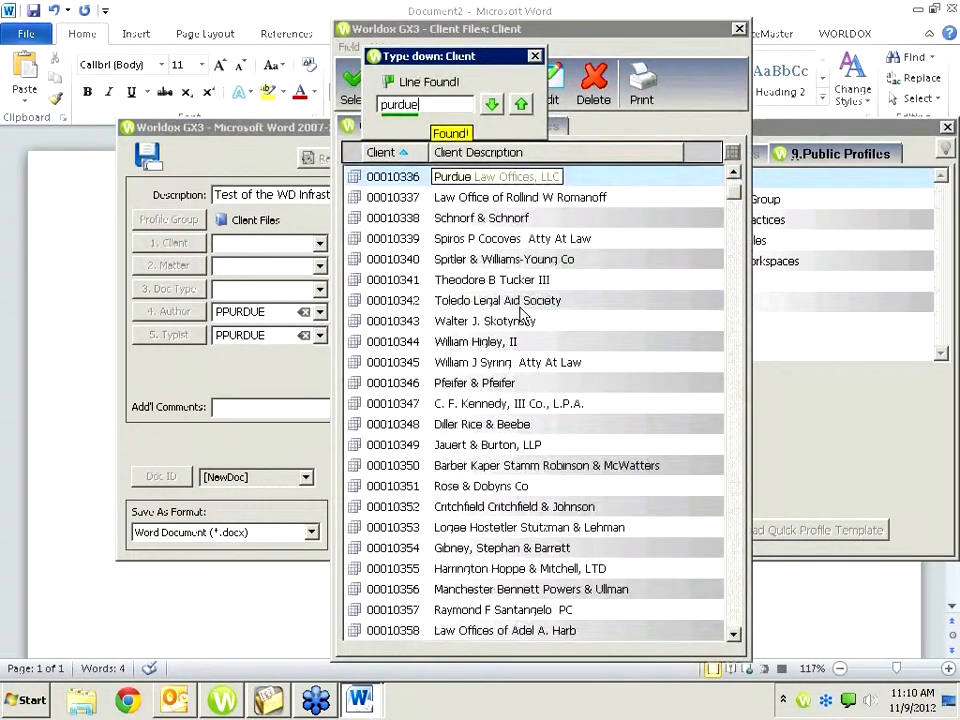
{"action": "key", "text": "Return"}
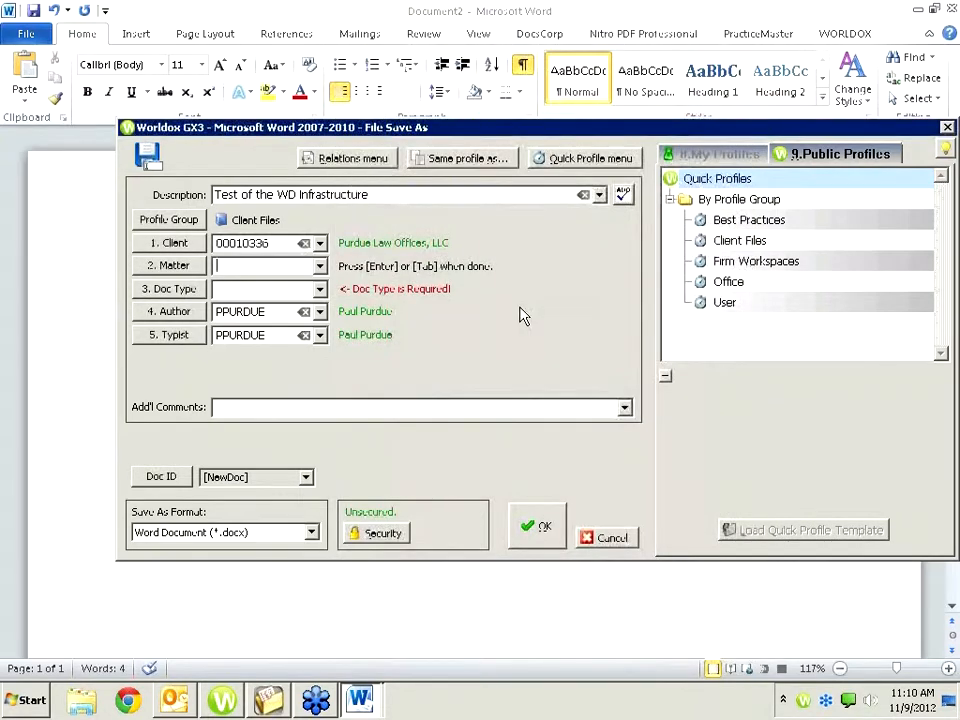
{"action": "key", "text": "Return"}
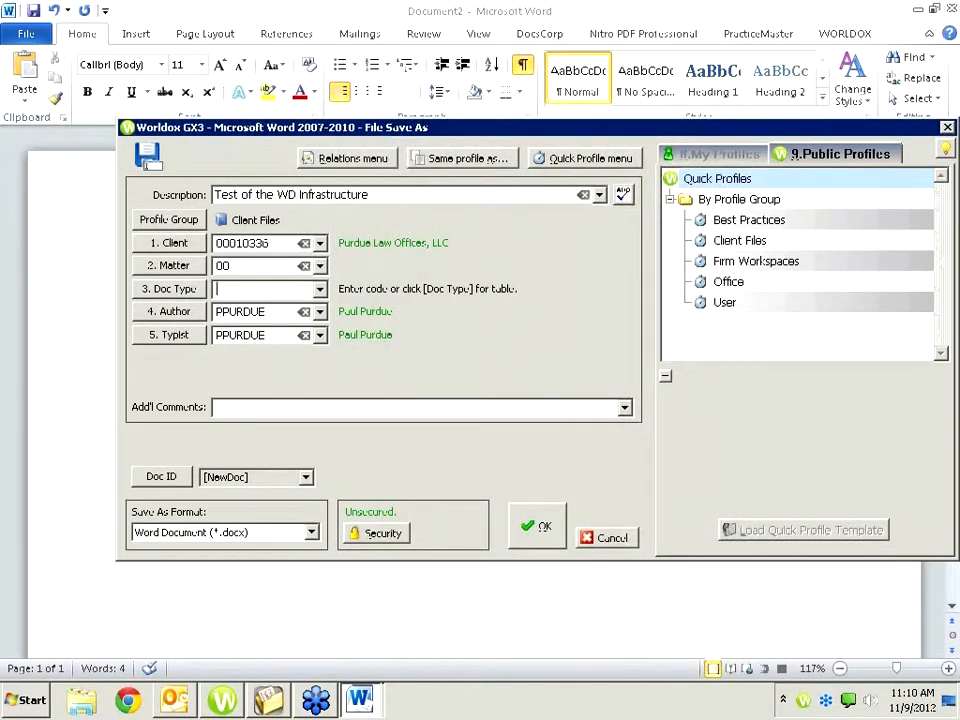
{"action": "left_click", "coordinate": [182, 288]}
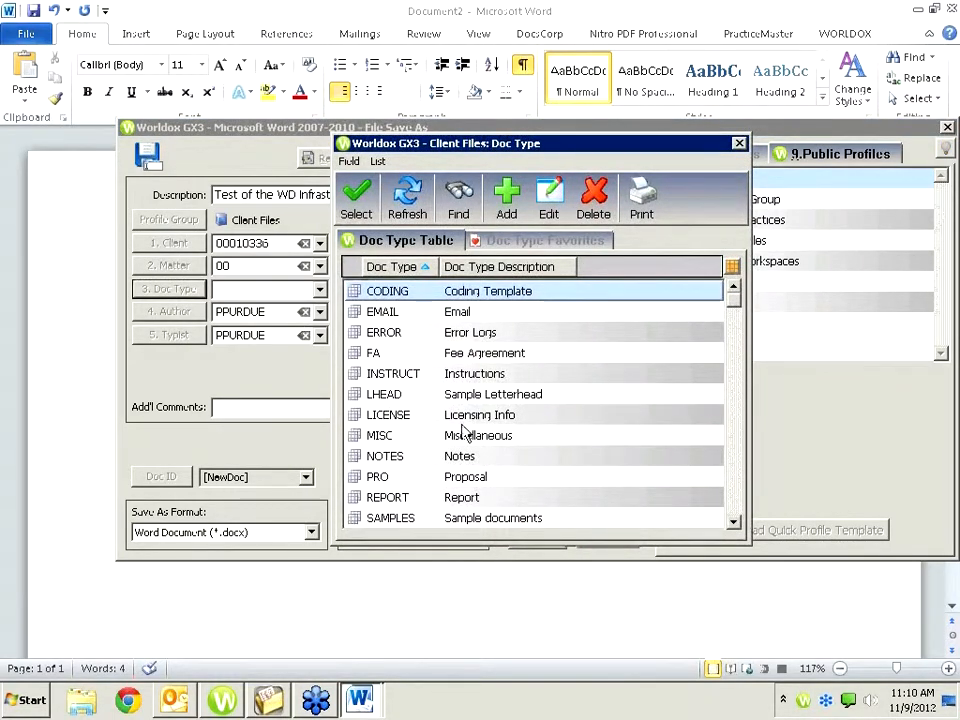
{"action": "key", "text": "Escape"}
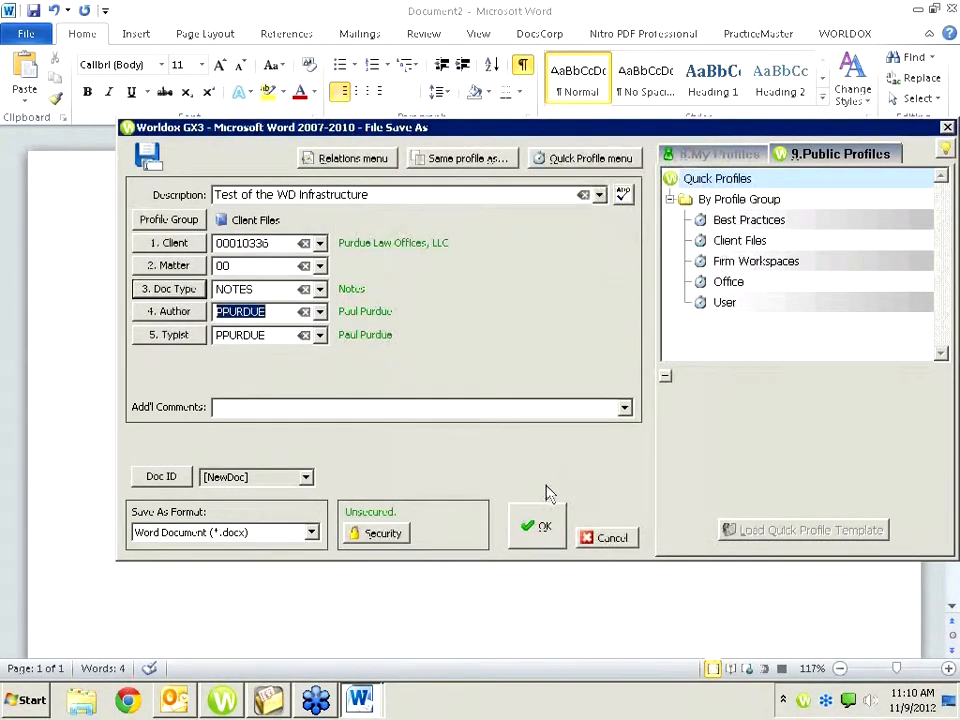
Step: Review the description and author fields of the save profile and save the document to Worldox
{"action": "left_click", "coordinate": [394, 198]}
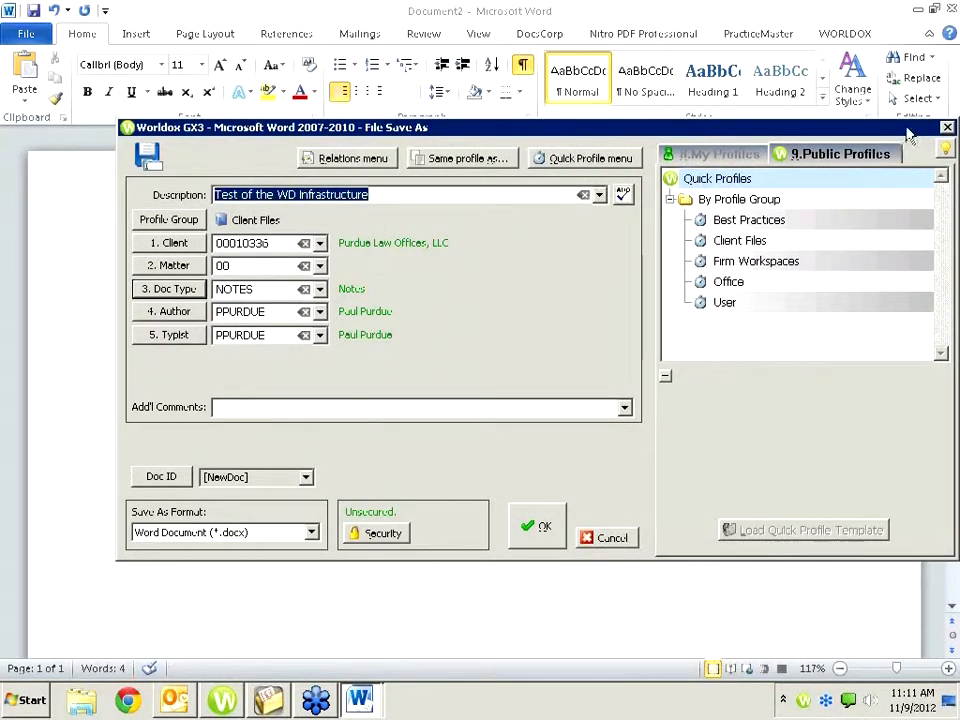
{"action": "left_click_drag", "start_coordinate": [908, 135], "coordinate": [868, 153]}
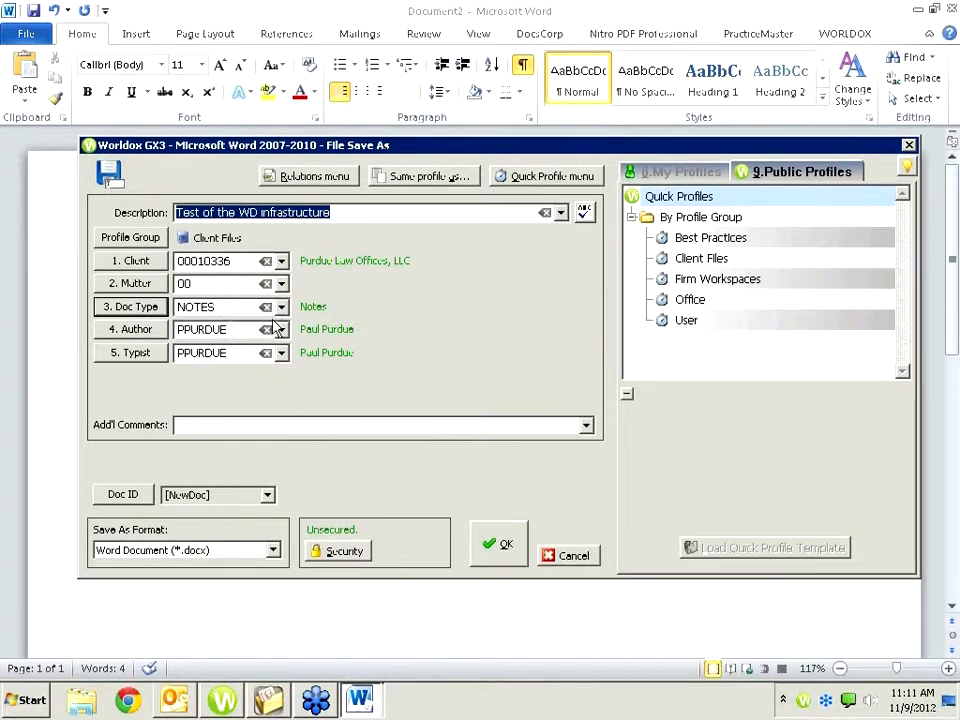
{"action": "double_click", "coordinate": [215, 331]}
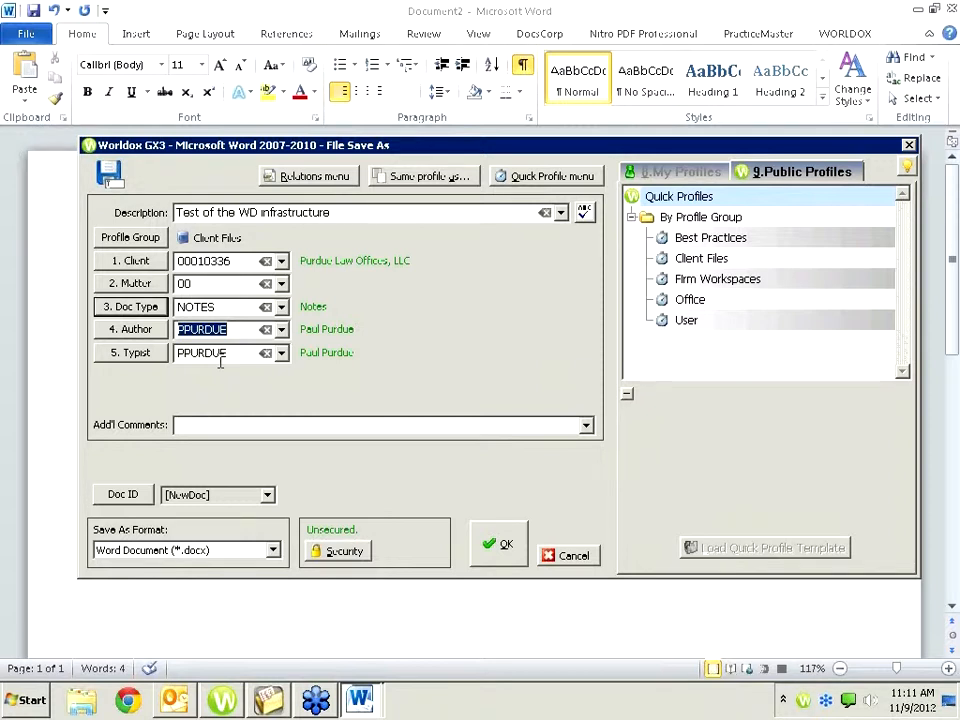
{"action": "left_click", "coordinate": [507, 548]}
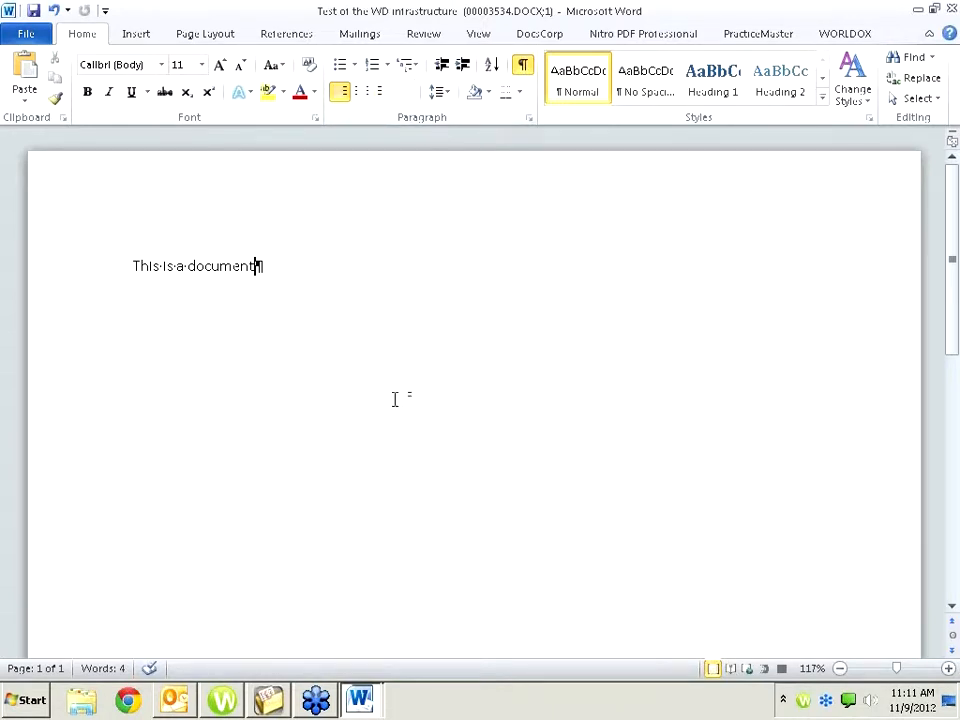
Step: Create a new blank Word document and enter the text "Test acct doc"
{"action": "left_click", "coordinate": [31, 712]}
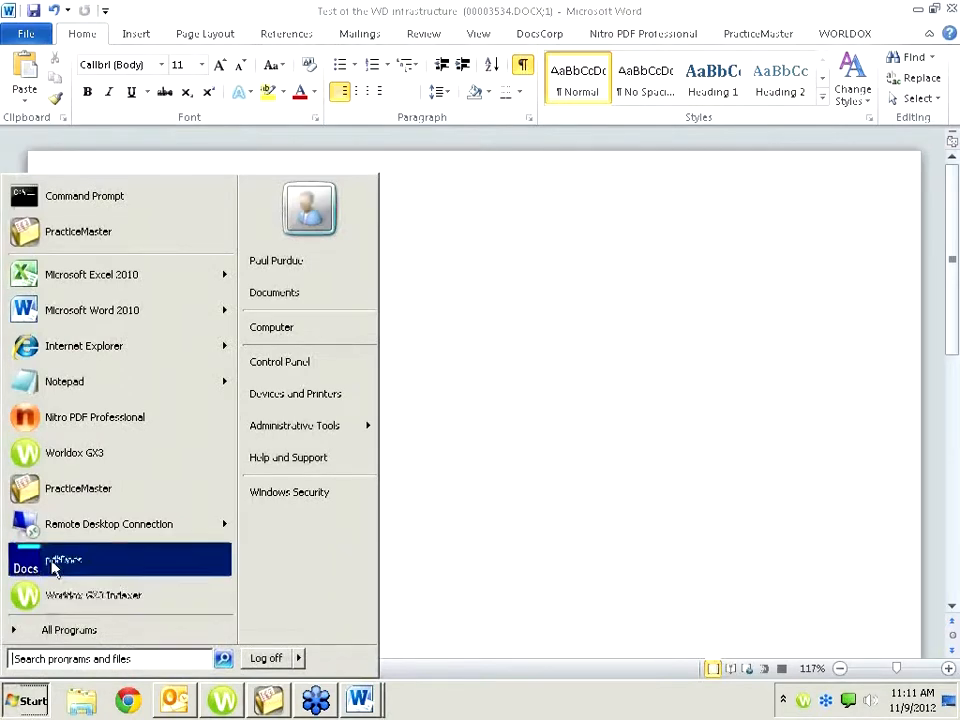
{"action": "left_click", "coordinate": [70, 320]}
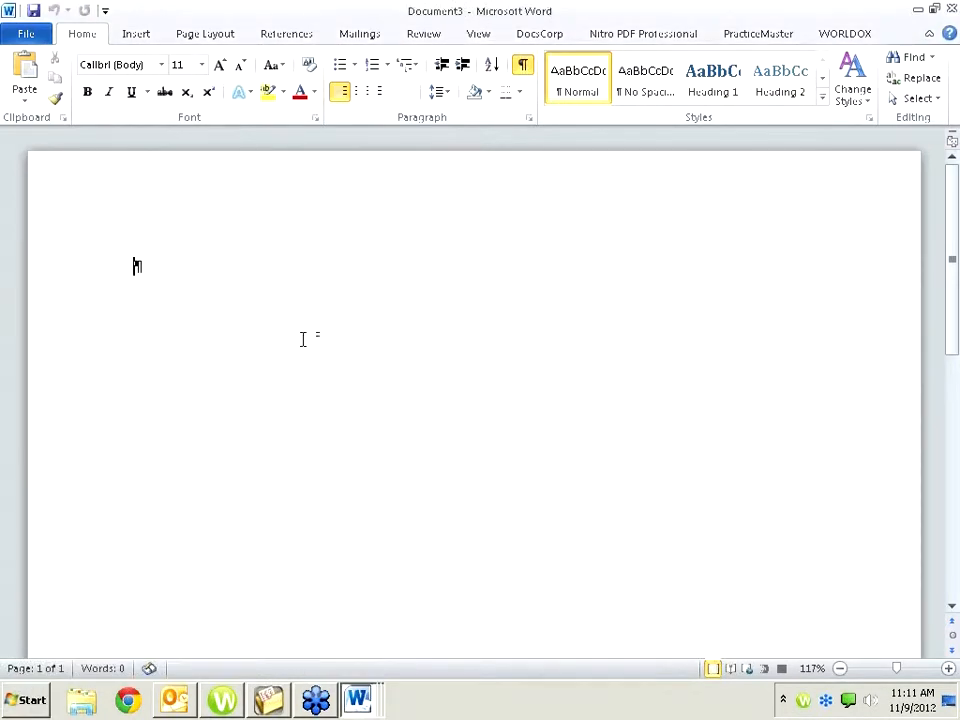
{"action": "type", "text": "Test"}
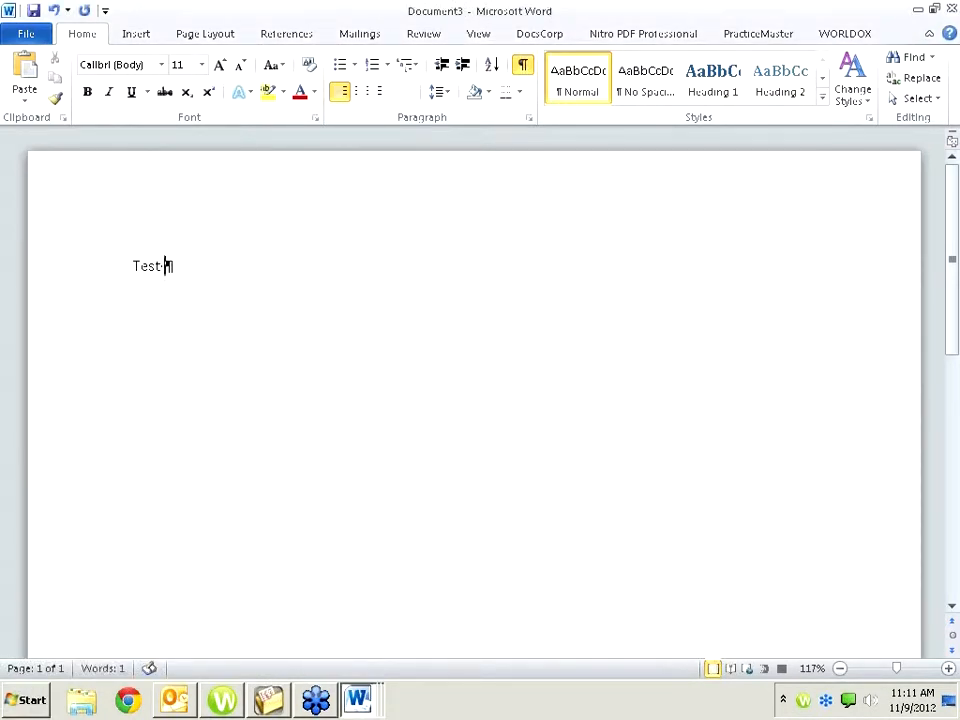
{"action": "type", "text": " acct doc"}
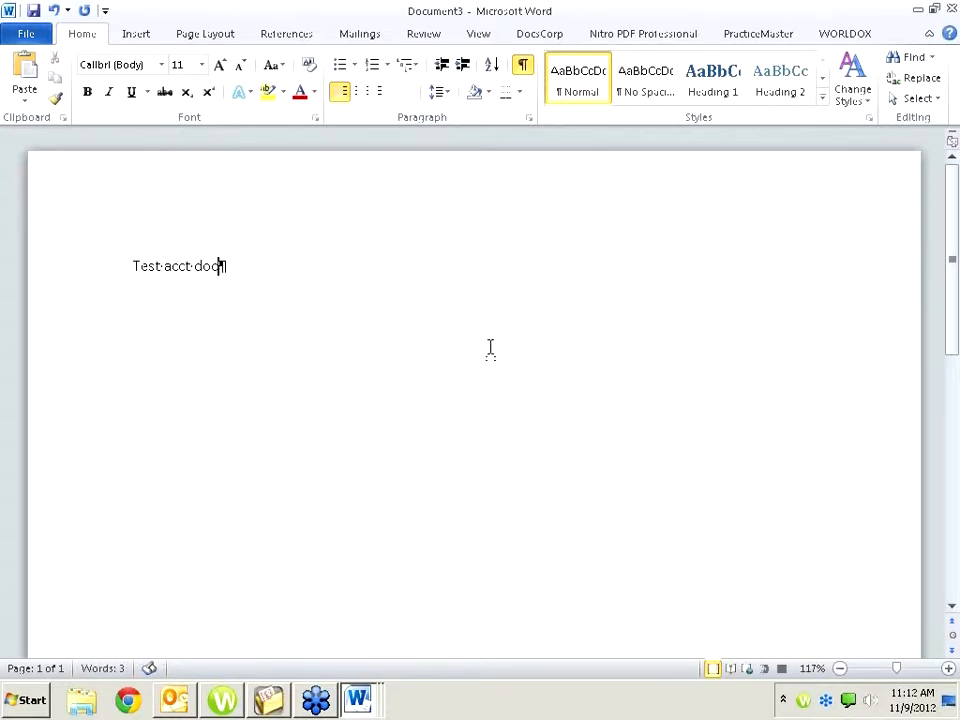
Step: Start saving the new document, look through the Office, Best Practices, User and Client Files profile groups, and cancel the save
{"action": "key", "text": "ctrl+s"}
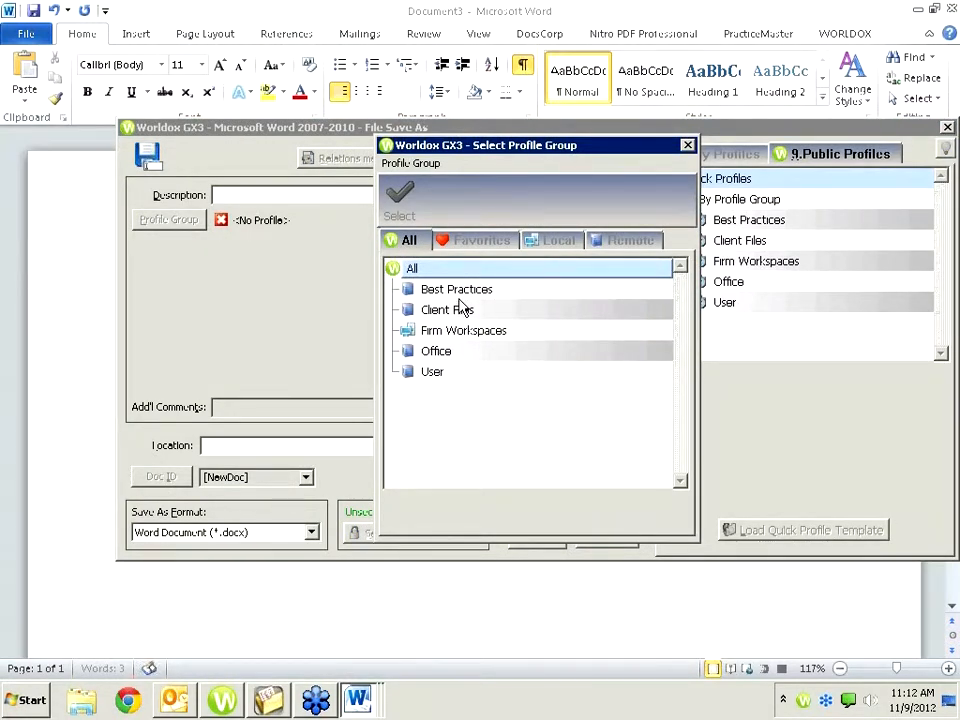
{"action": "left_click", "coordinate": [446, 355]}
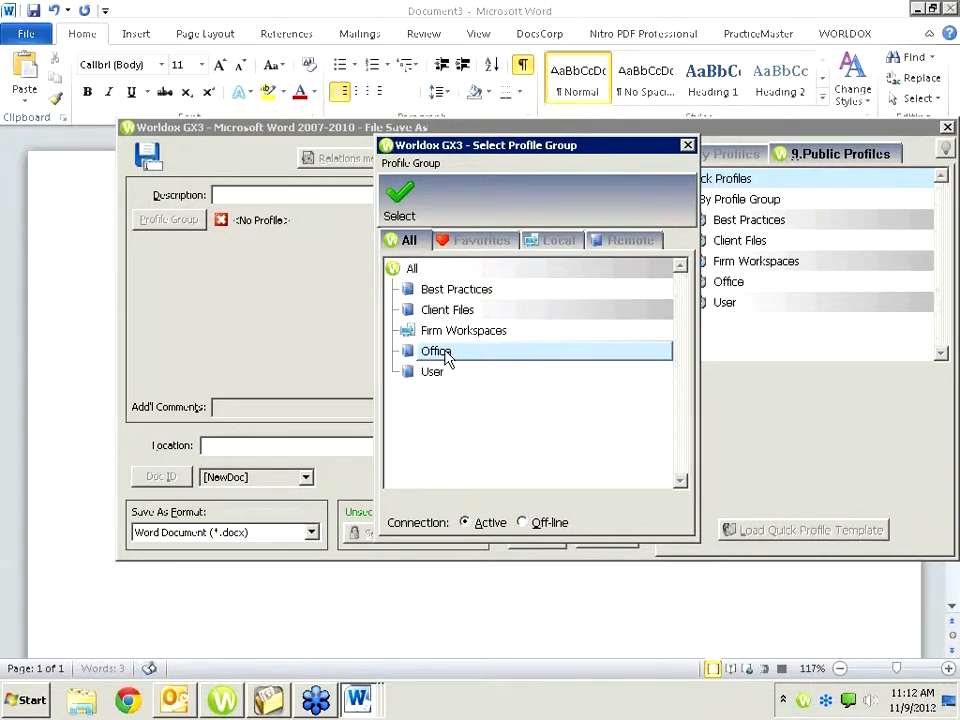
{"action": "left_click", "coordinate": [445, 294]}
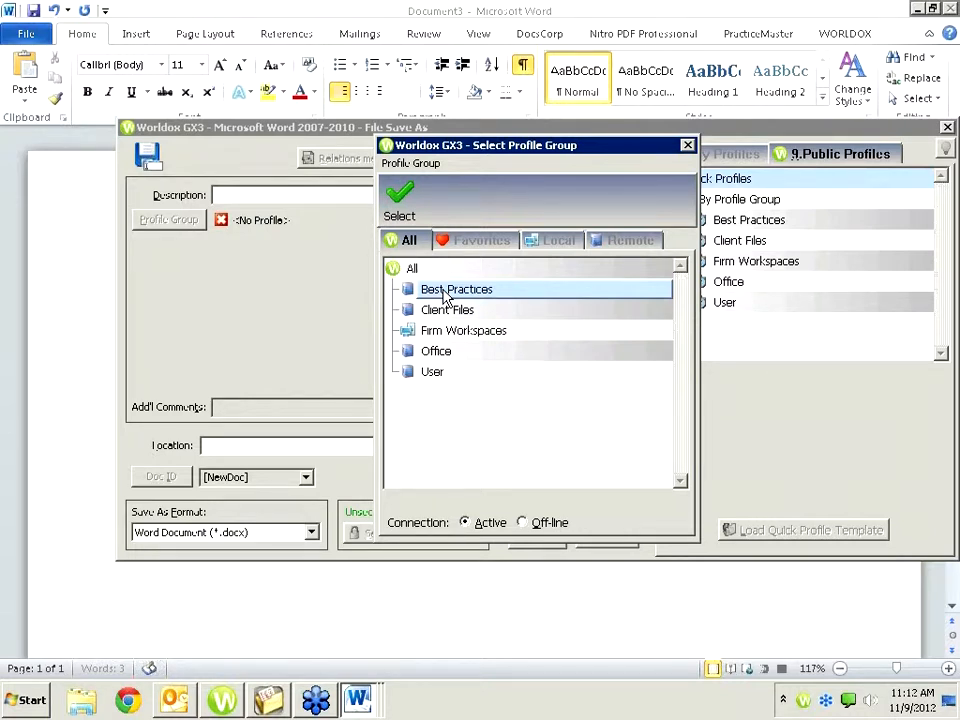
{"action": "left_click", "coordinate": [443, 371]}
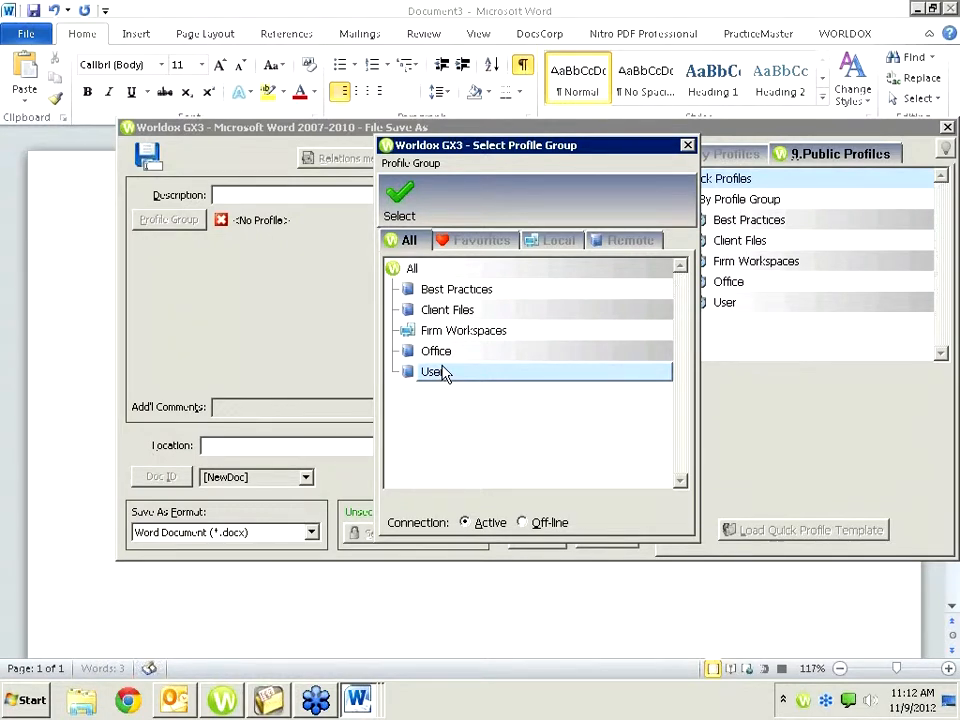
{"action": "left_click", "coordinate": [480, 316]}
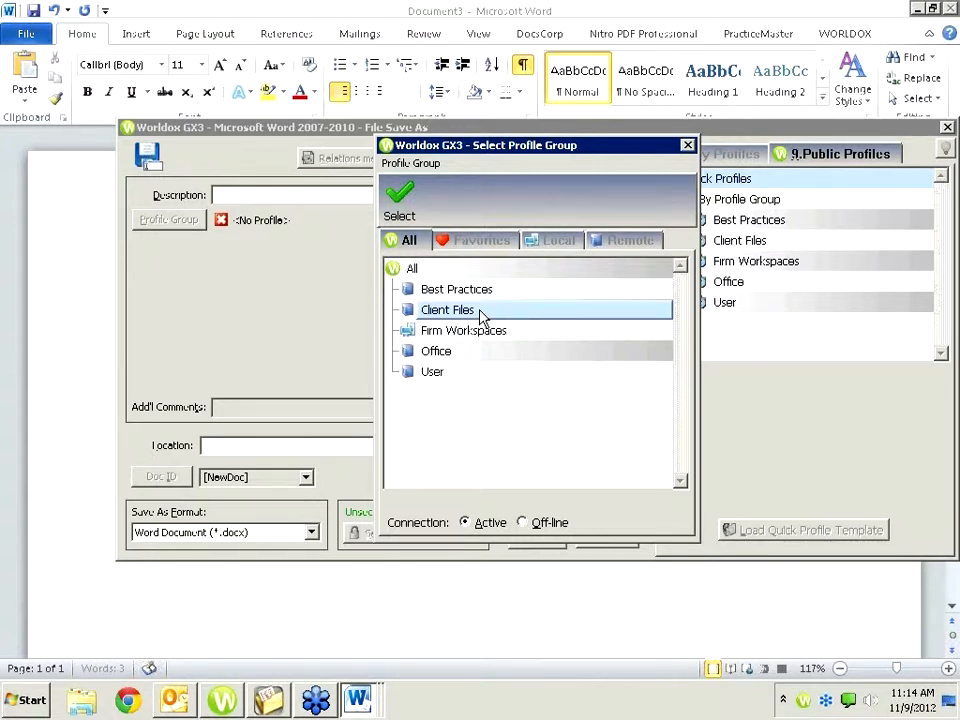
{"action": "left_click", "coordinate": [687, 145]}
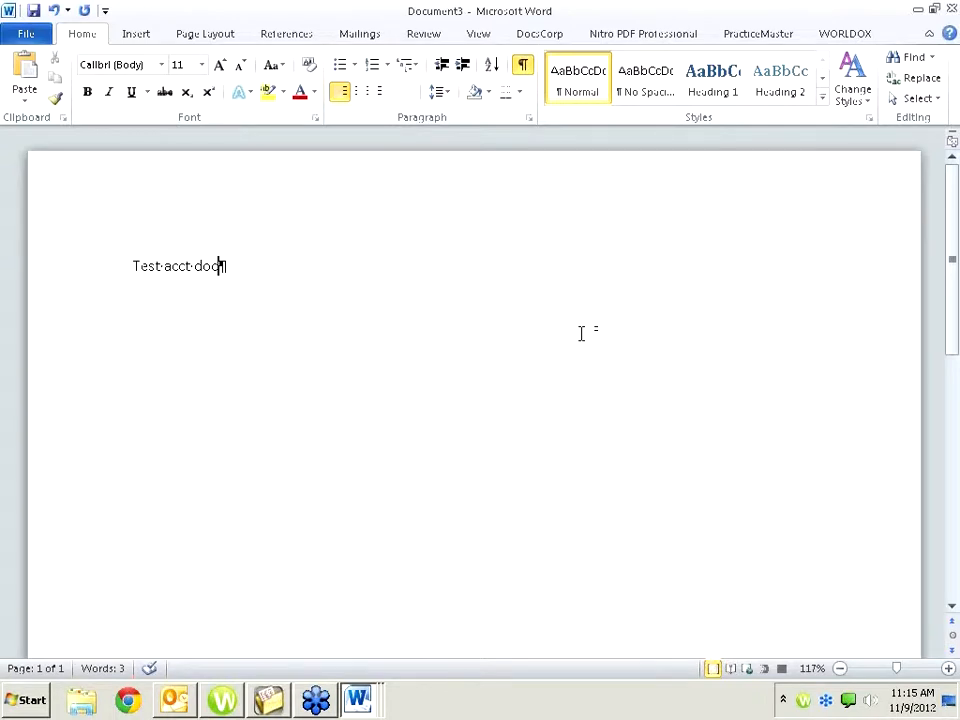
Step: Exit Word, discarding the unsaved "Test acct doc" document
{"action": "key", "text": "alt"}
{"action": "key", "text": "alt"}
{"action": "left_click", "coordinate": [12, 34]}
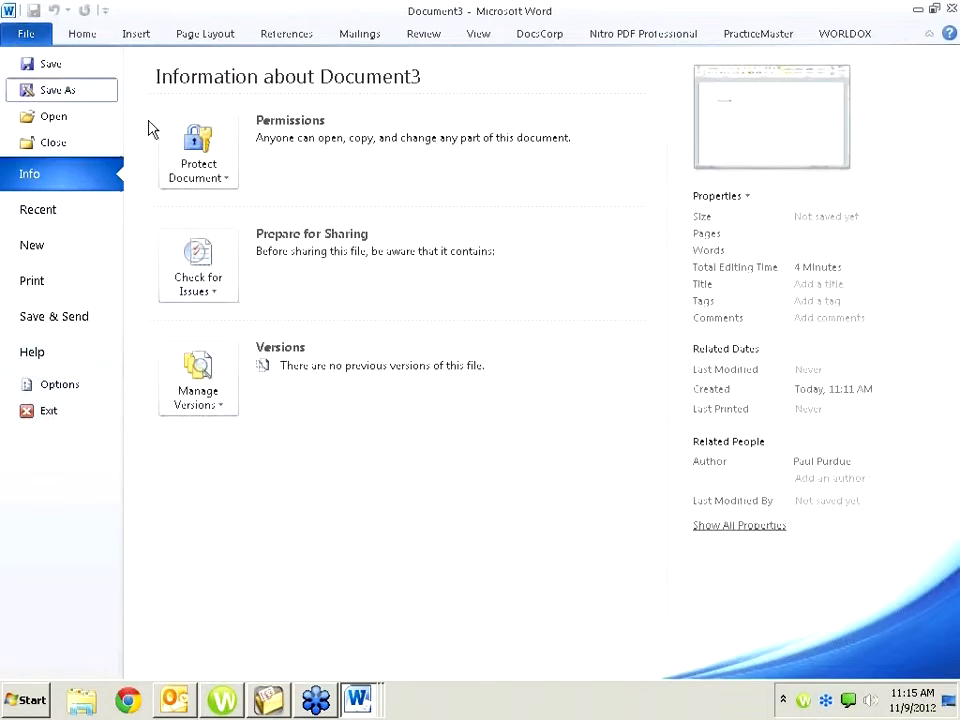
{"action": "left_click", "coordinate": [55, 412]}
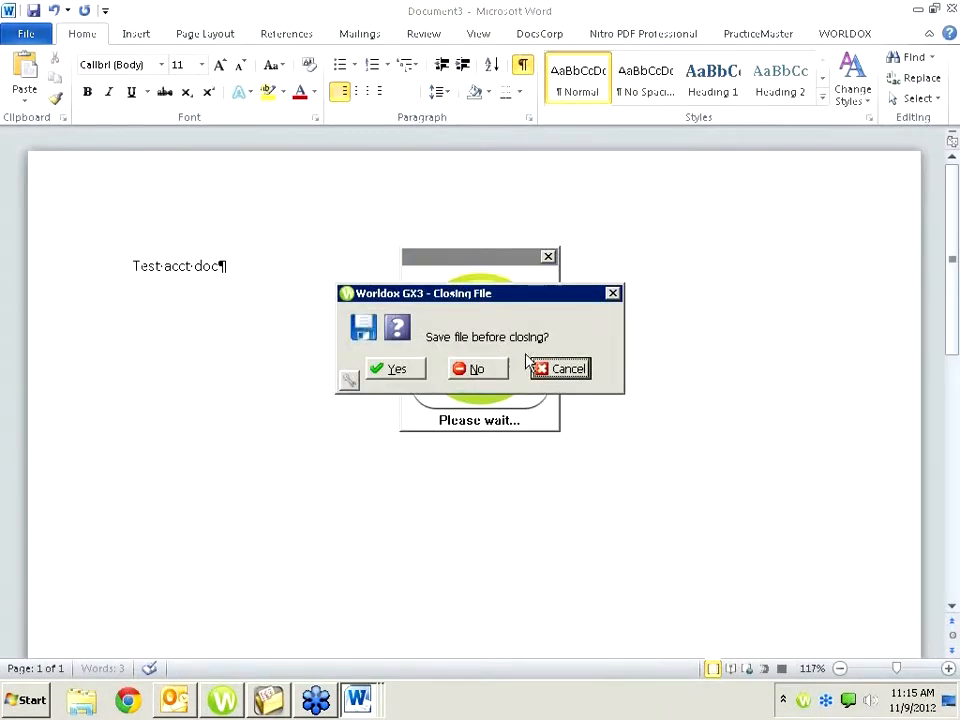
{"action": "left_click", "coordinate": [489, 376]}
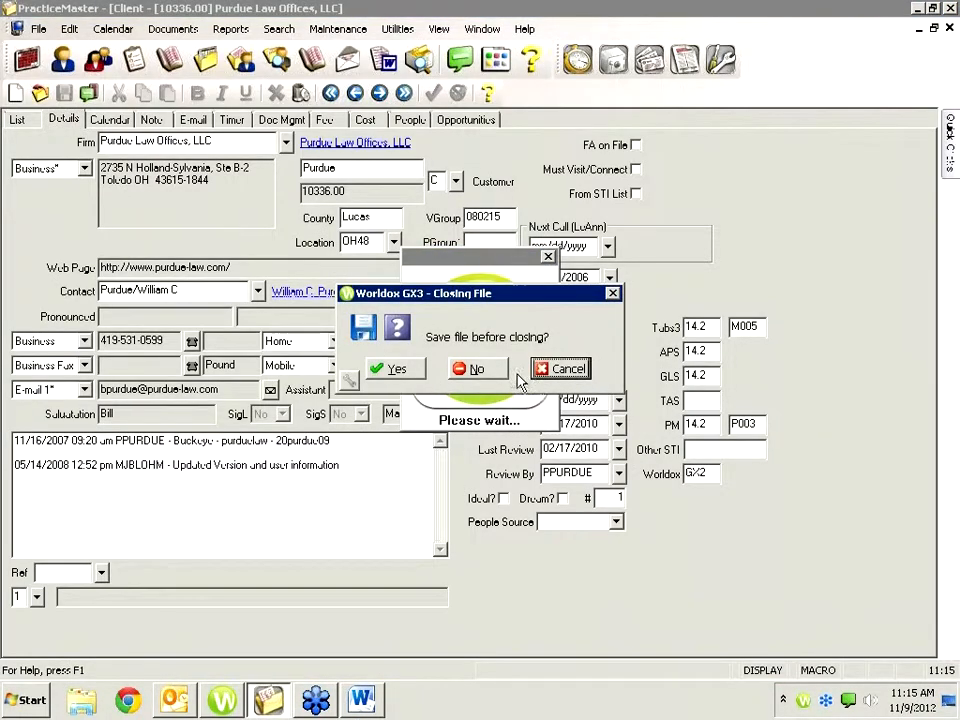
{"action": "left_click", "coordinate": [495, 374]}
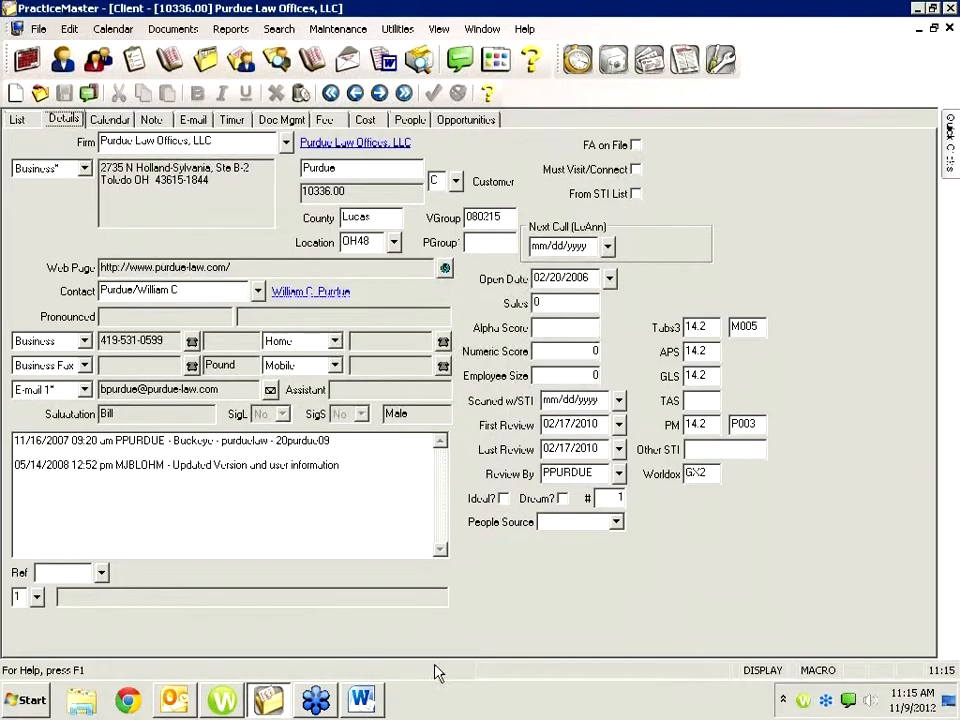
Step: Display the Purdue Law Offices client's Worldox documents from PracticeMaster and open "Test of the WD Infrastructure"
{"action": "mouse_move", "coordinate": [952, 160]}
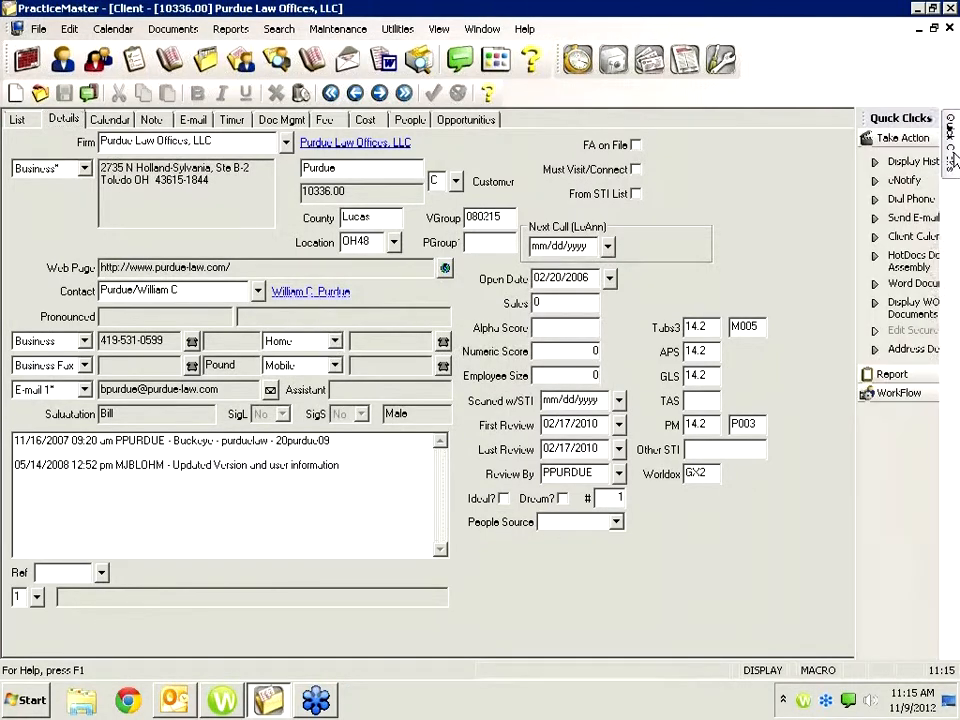
{"action": "left_click", "coordinate": [835, 302]}
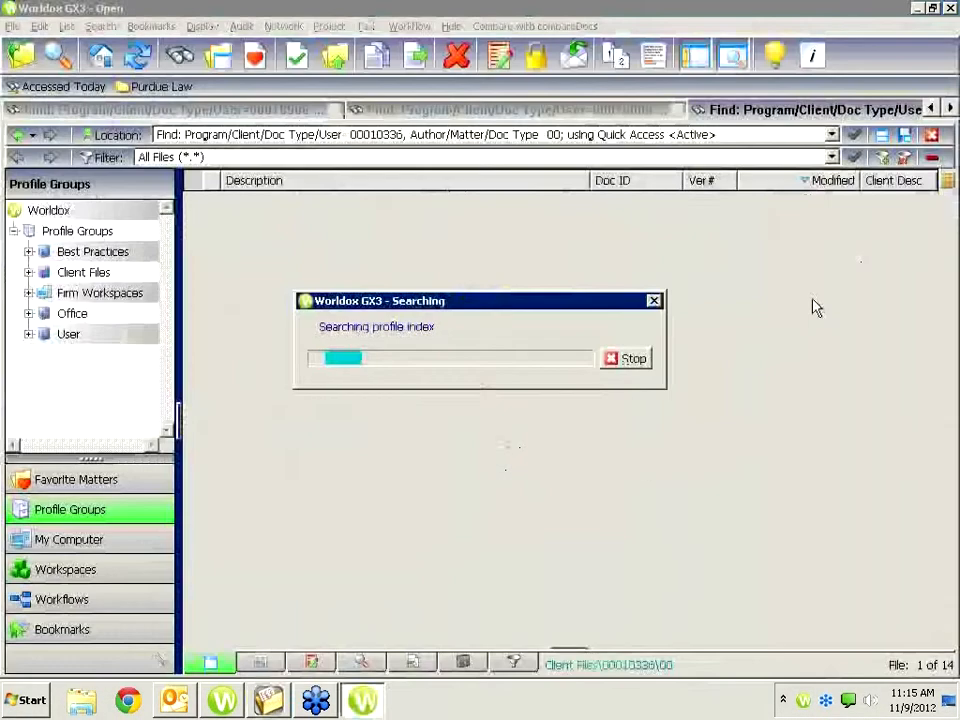
{"action": "double_click", "coordinate": [300, 225]}
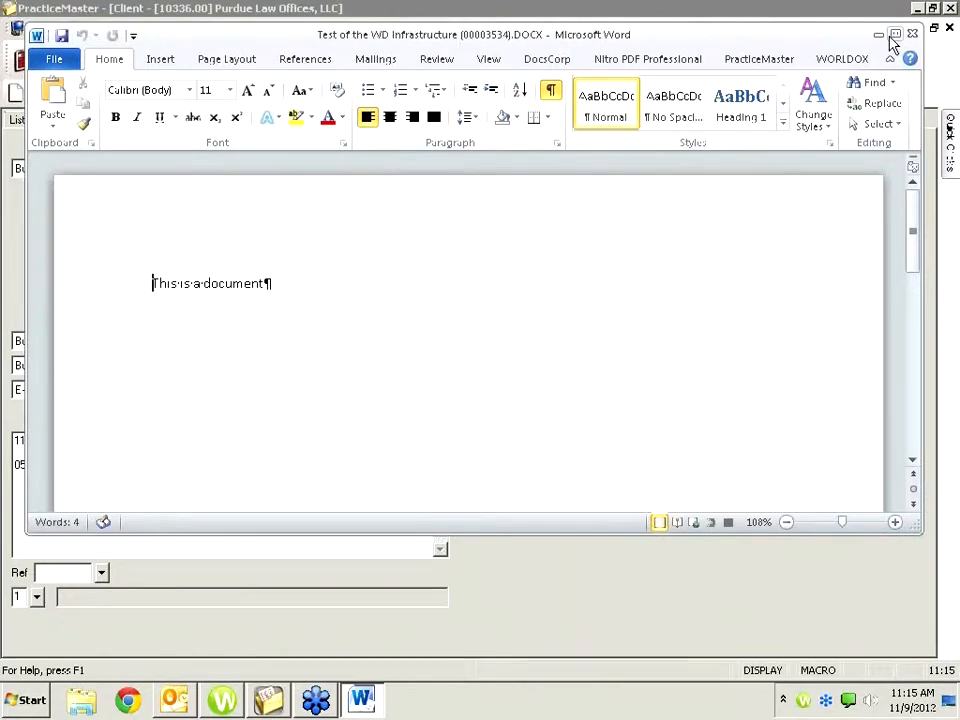
Step: Maximize the Word window and insert "new" before "document" in the sentence
{"action": "left_click", "coordinate": [895, 35]}
{"action": "left_click", "coordinate": [432, 267]}
{"action": "key", "text": "ctrl+Left"}
{"action": "type", "text": "new"}
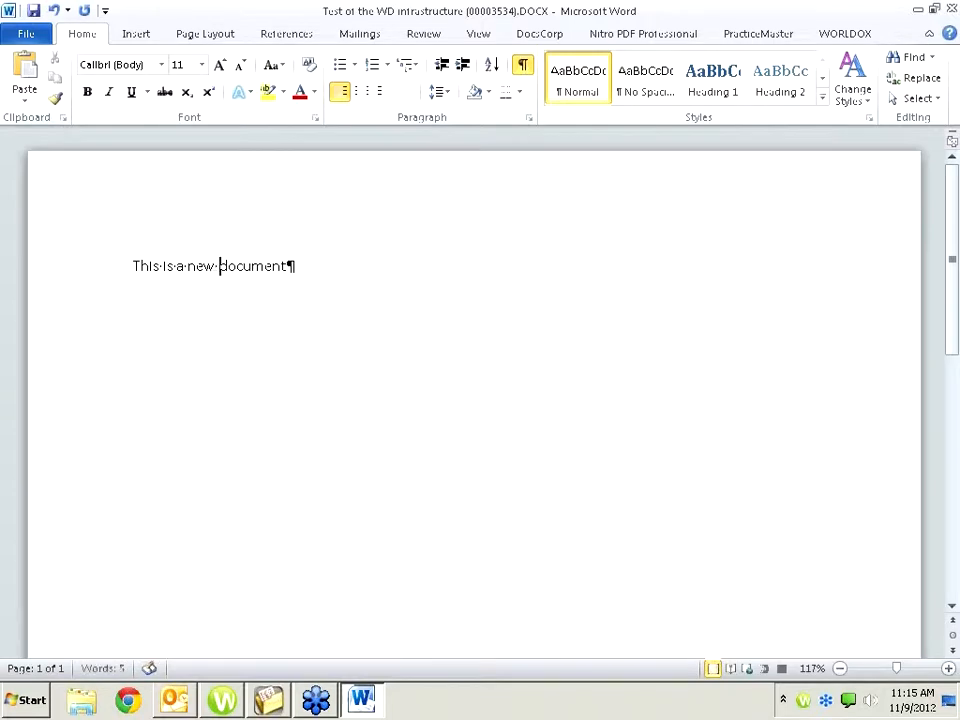
Step: Save the edited document as version 2, preserving the prior version
{"action": "left_click", "coordinate": [22, 36]}
{"action": "left_click", "coordinate": [50, 90]}
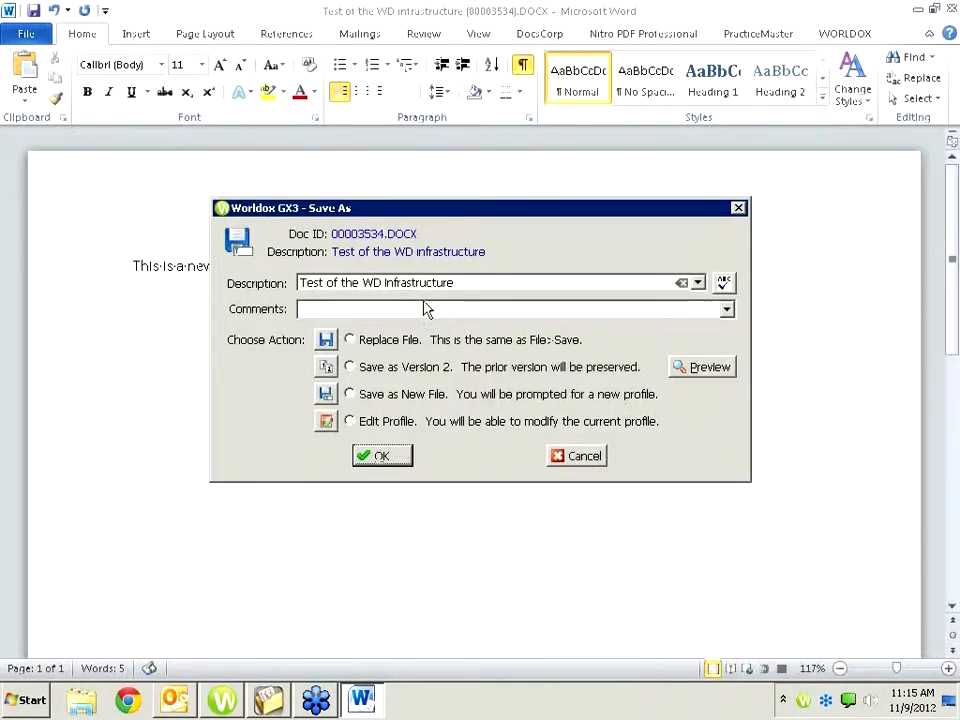
{"action": "left_click", "coordinate": [362, 370]}
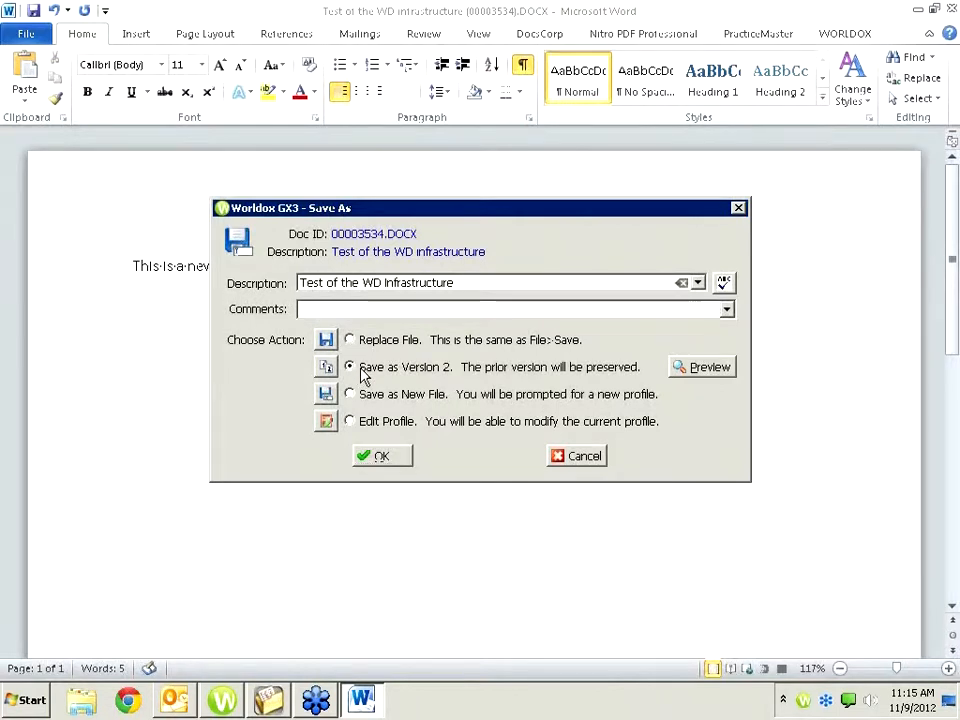
{"action": "left_click", "coordinate": [379, 458]}
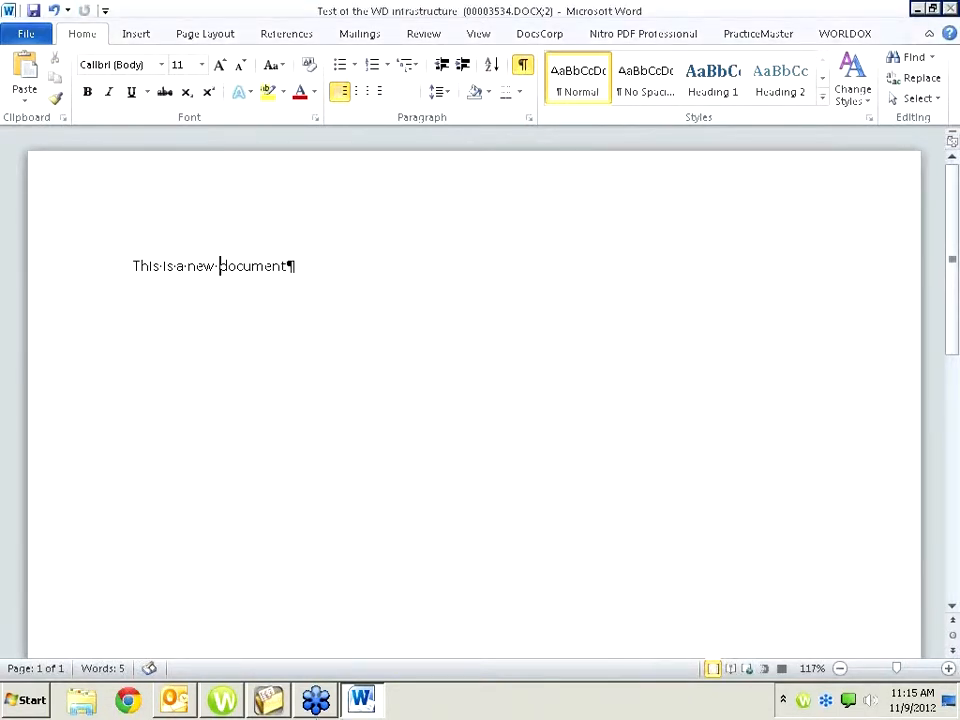
Step: From the client record in PracticeMaster, display the Worldox documents and view the version list of "Test of the WD Infrastructure", closing that list when done
{"action": "left_click", "coordinate": [268, 702]}
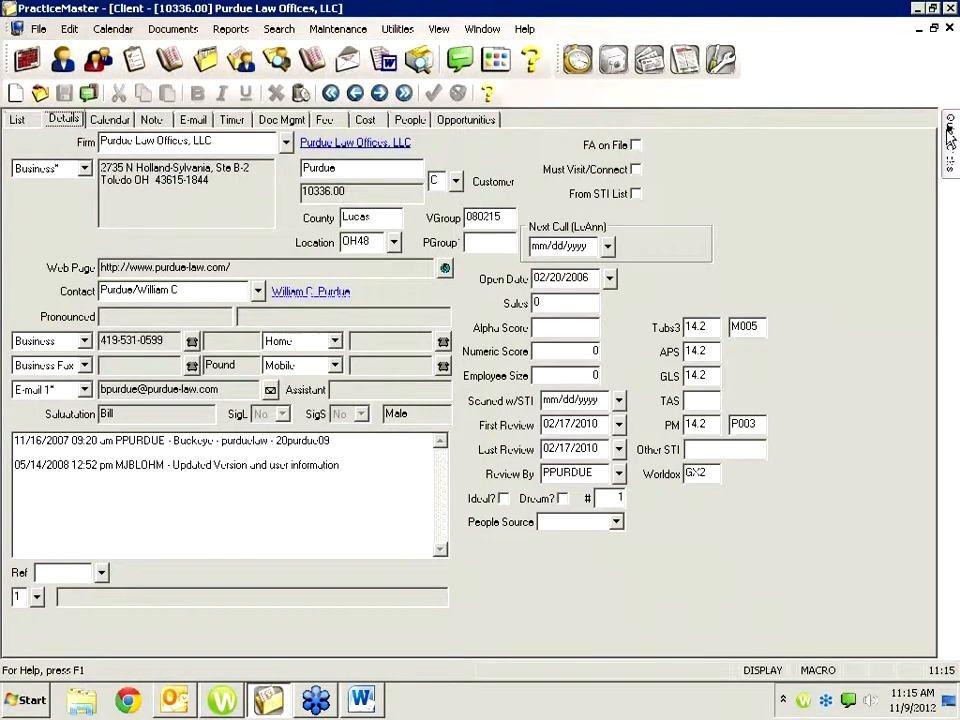
{"action": "mouse_move", "coordinate": [950, 135]}
{"action": "left_click", "coordinate": [832, 308]}
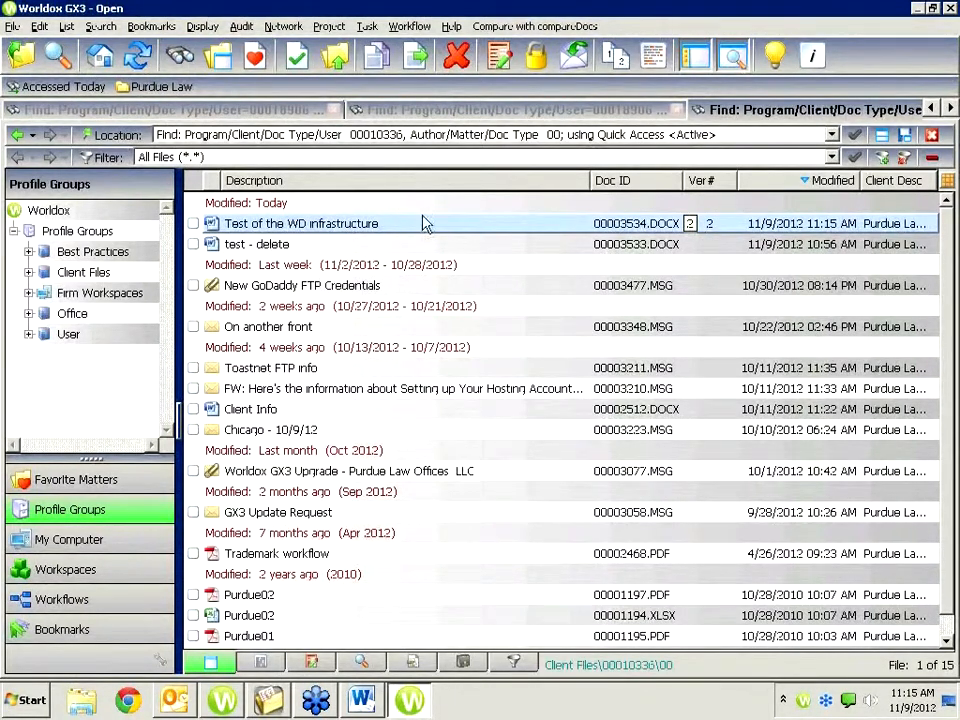
{"action": "left_click", "coordinate": [616, 60]}
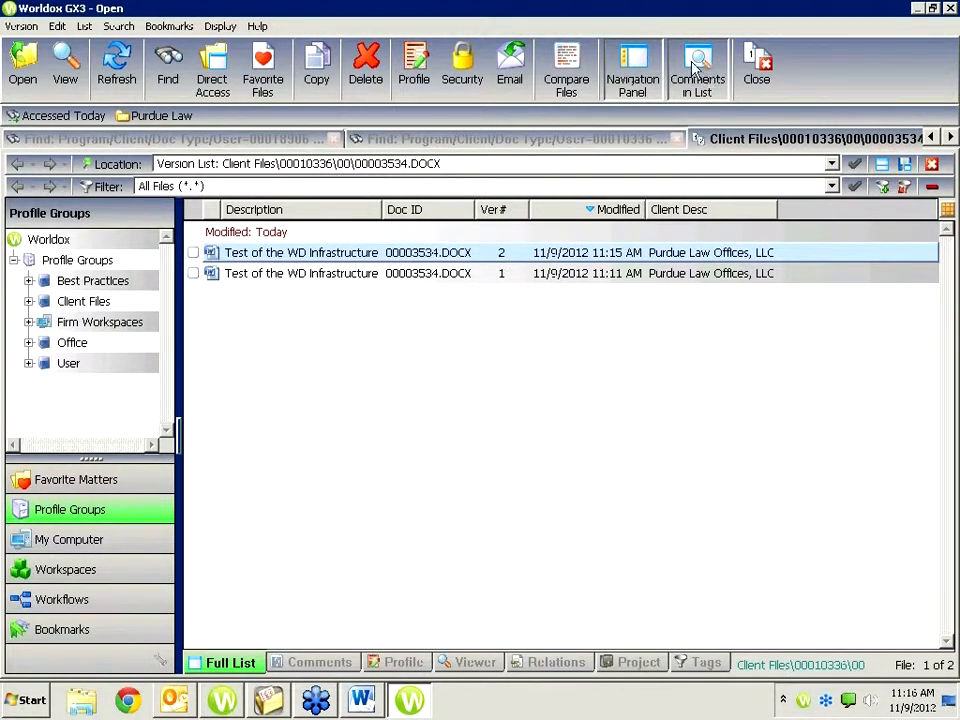
{"action": "left_click", "coordinate": [760, 70]}
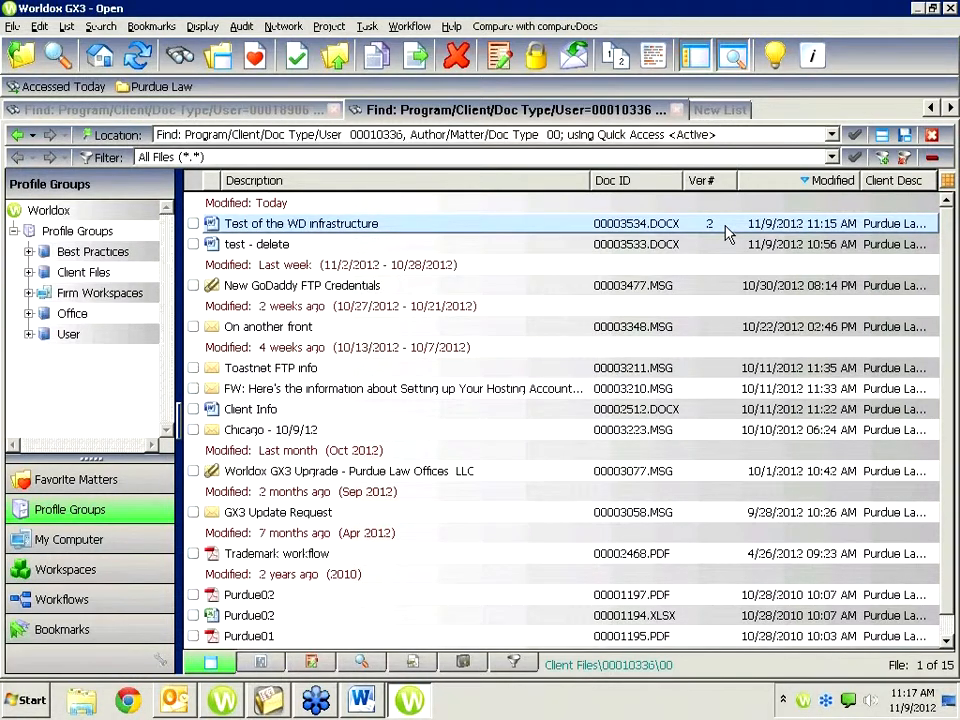
Step: Start a new Worldox file search and limit it to the Client Files profile group
{"action": "left_click", "coordinate": [182, 55]}
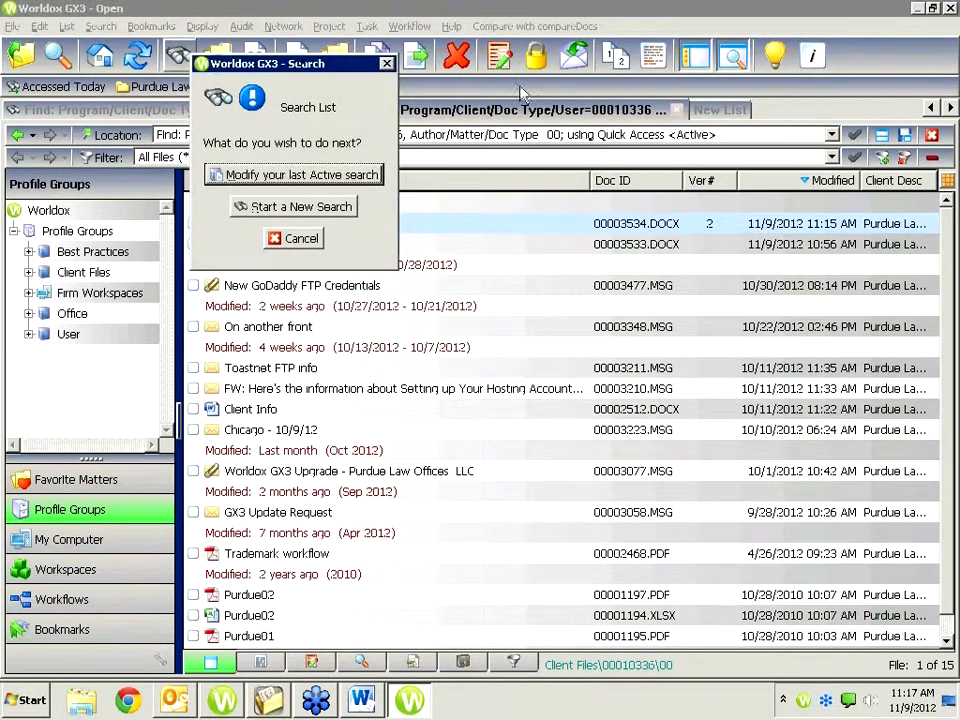
{"action": "left_click", "coordinate": [299, 208]}
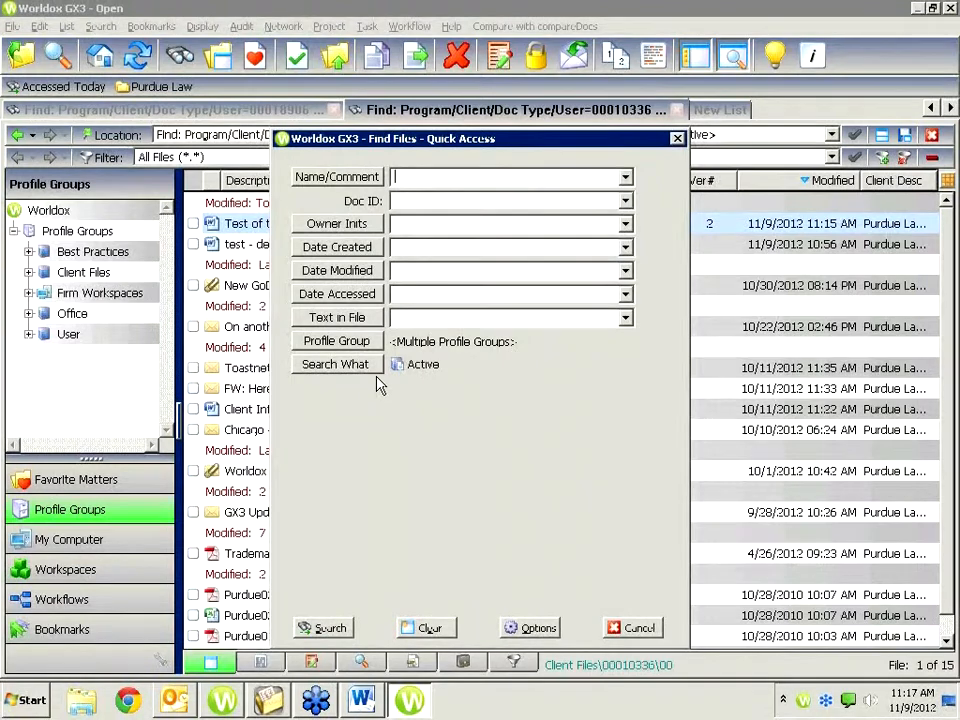
{"action": "left_click", "coordinate": [366, 350]}
{"action": "double_click", "coordinate": [392, 361]}
{"action": "left_click", "coordinate": [405, 471]}
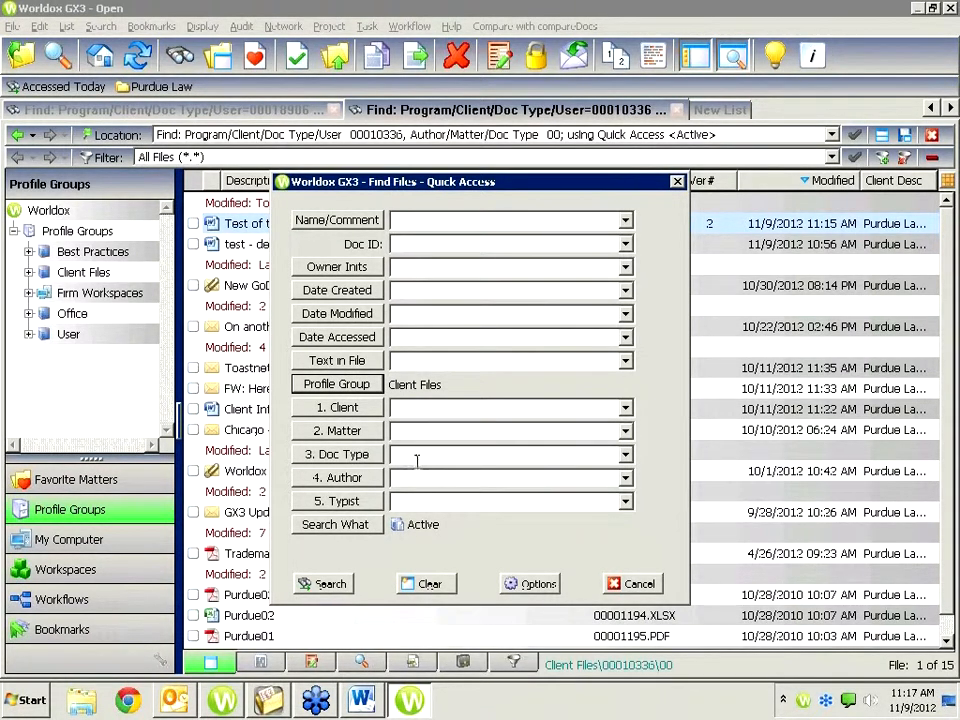
Step: Search the Client Files for documents containing the text "purdue"
{"action": "left_click", "coordinate": [429, 360]}
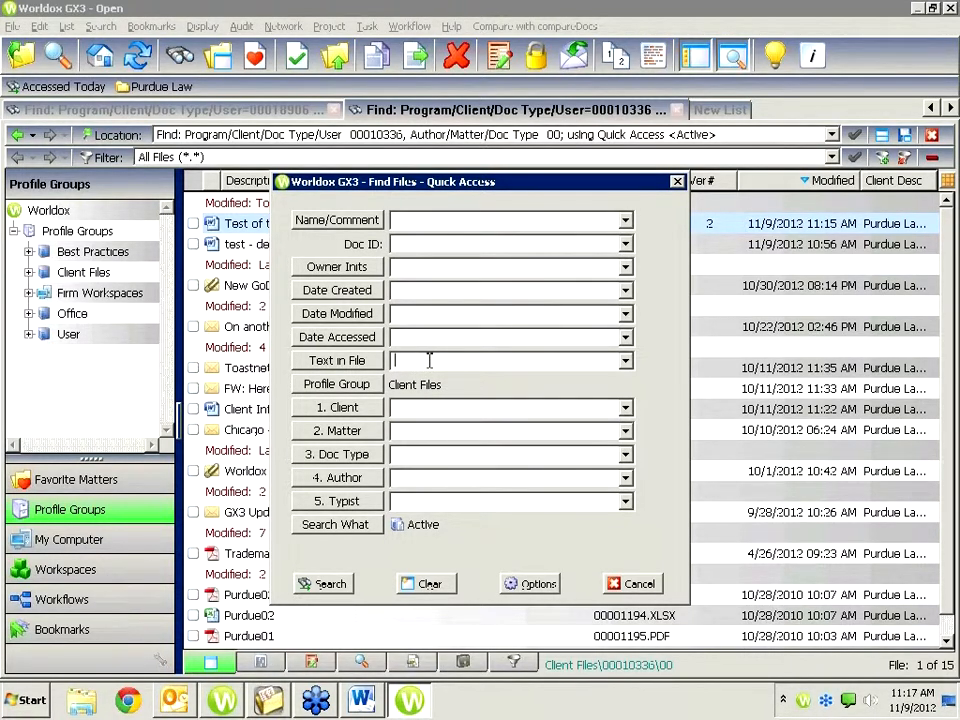
{"action": "left_click", "coordinate": [424, 220]}
{"action": "left_click", "coordinate": [424, 243]}
{"action": "left_click", "coordinate": [404, 290]}
{"action": "left_click", "coordinate": [474, 362]}
{"action": "type", "text": "purdue"}
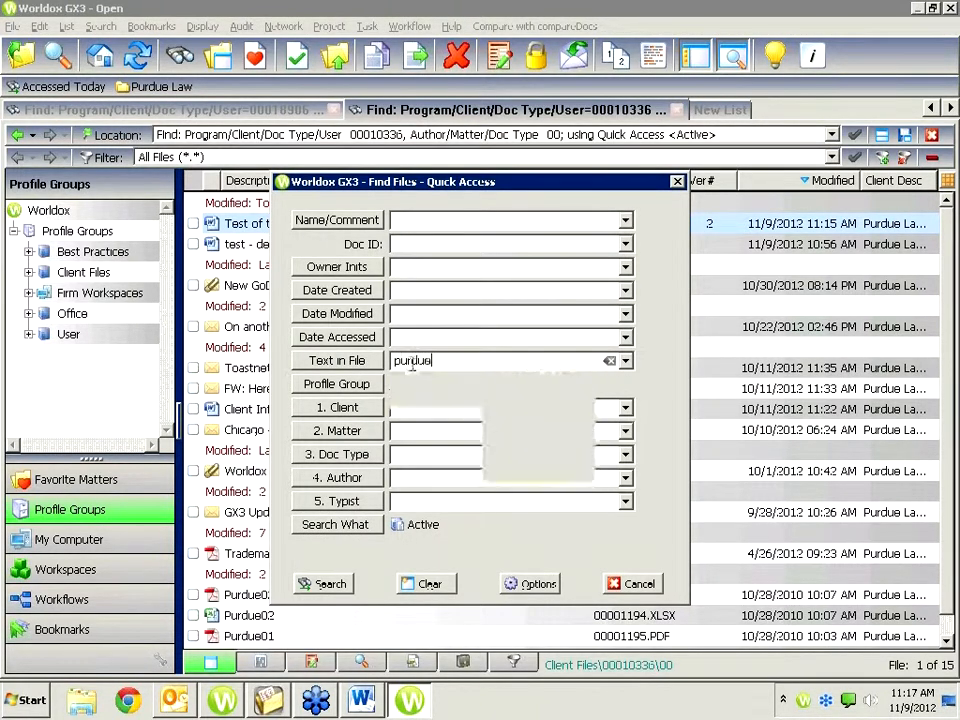
{"action": "key", "text": "Return"}
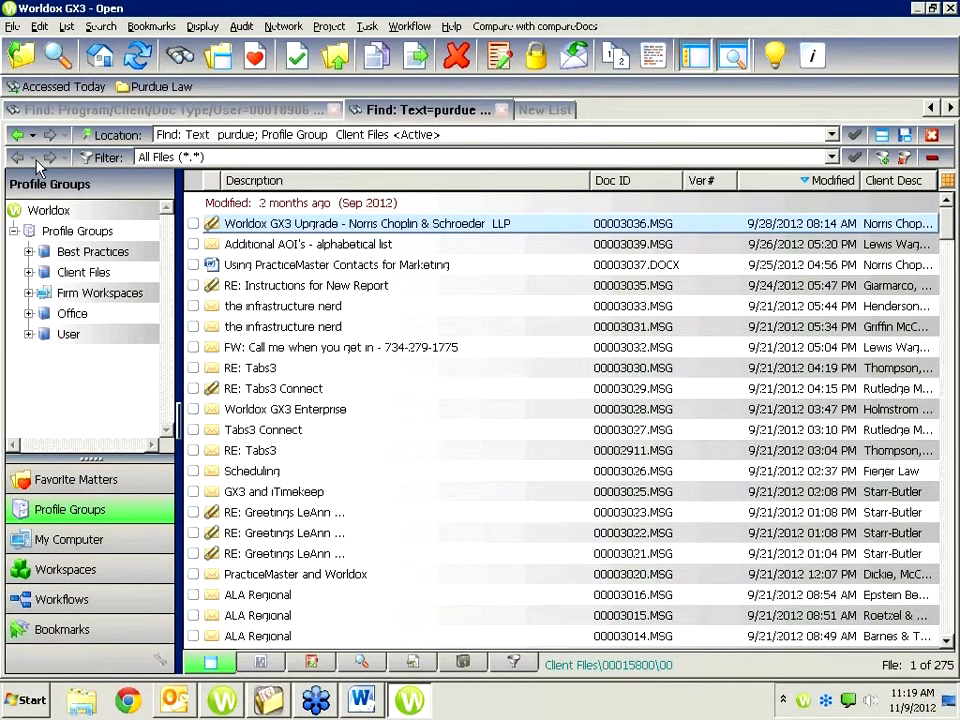
Step: Reopen the criteria of the last active search for review and close them without running a search
{"action": "left_click", "coordinate": [180, 60]}
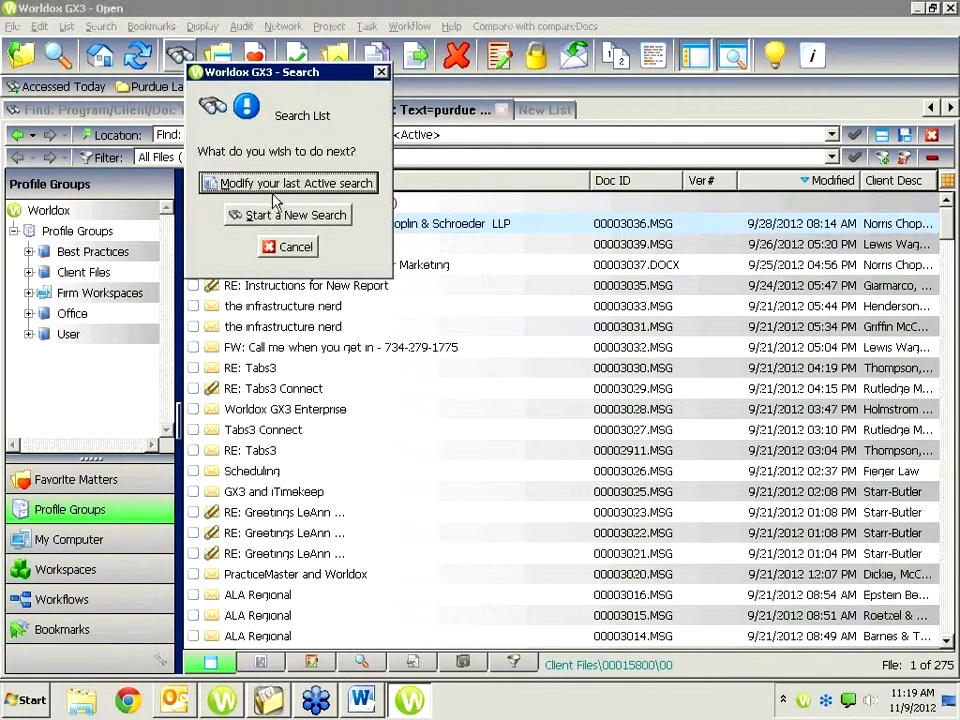
{"action": "left_click", "coordinate": [287, 190]}
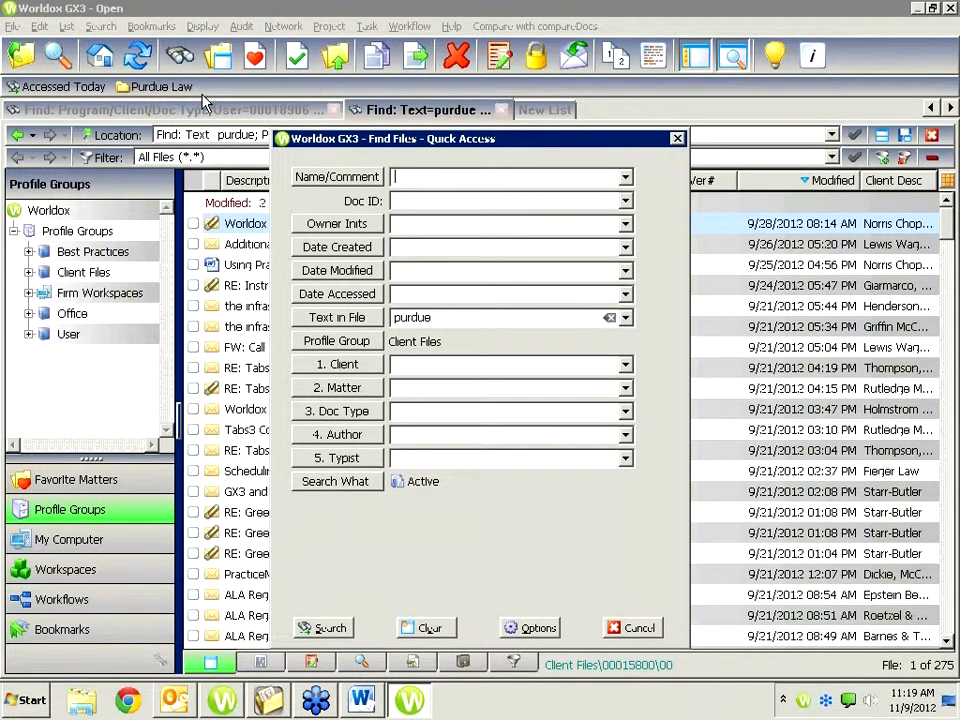
{"action": "left_click", "coordinate": [645, 630]}
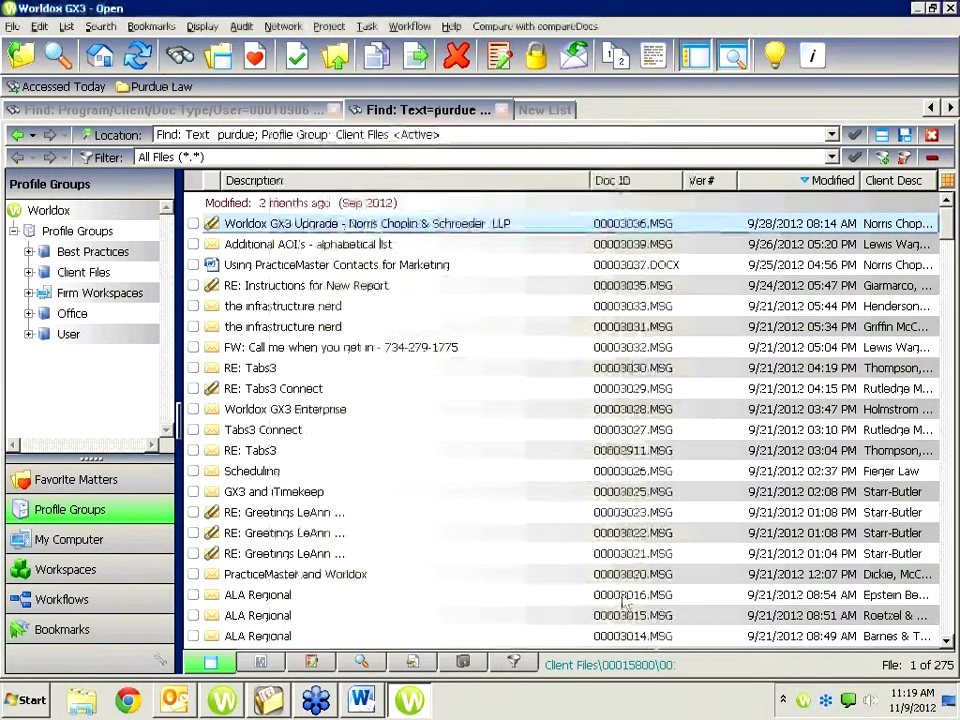
Step: Display the files of the Purdue Law bookmark, followed by those of Accessed Today, and look at the option for bookmarking the current list
{"action": "left_click", "coordinate": [163, 87]}
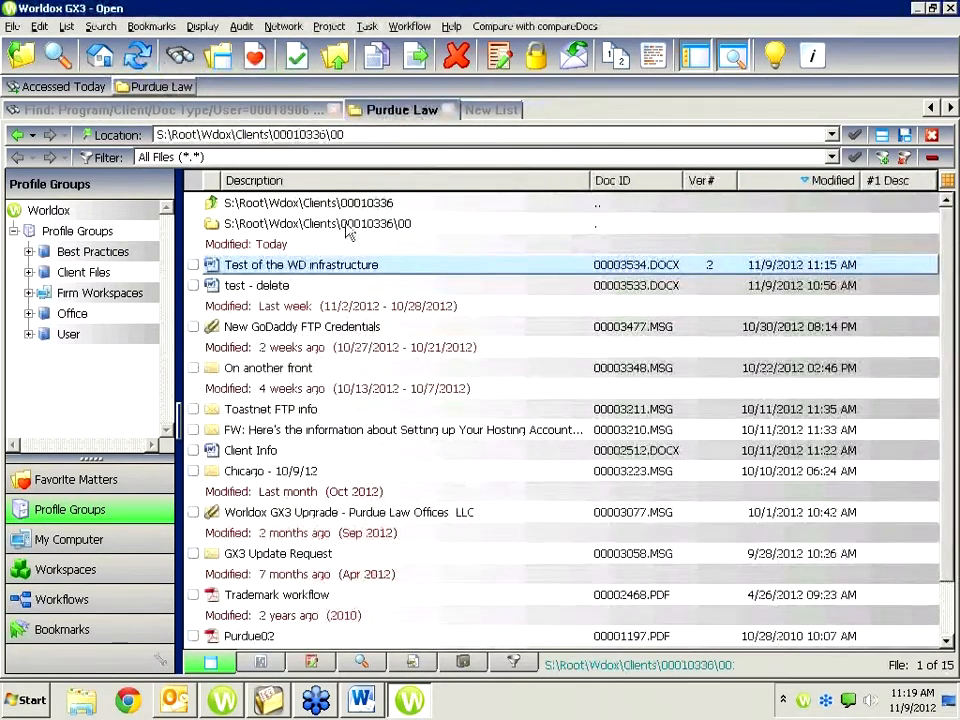
{"action": "left_click", "coordinate": [63, 87]}
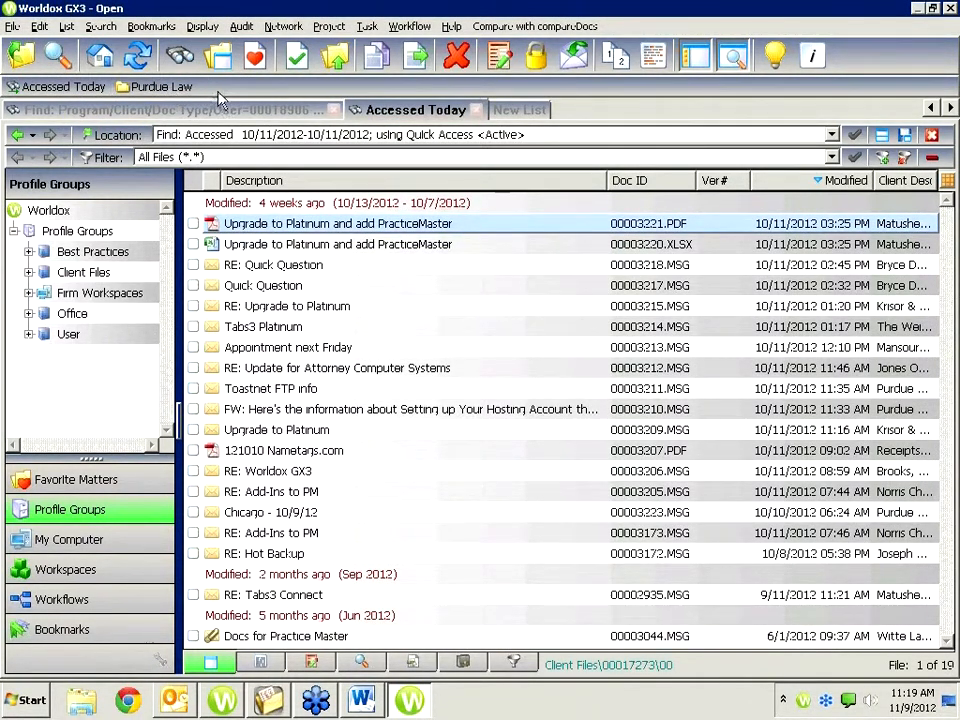
{"action": "left_click", "coordinate": [168, 28]}
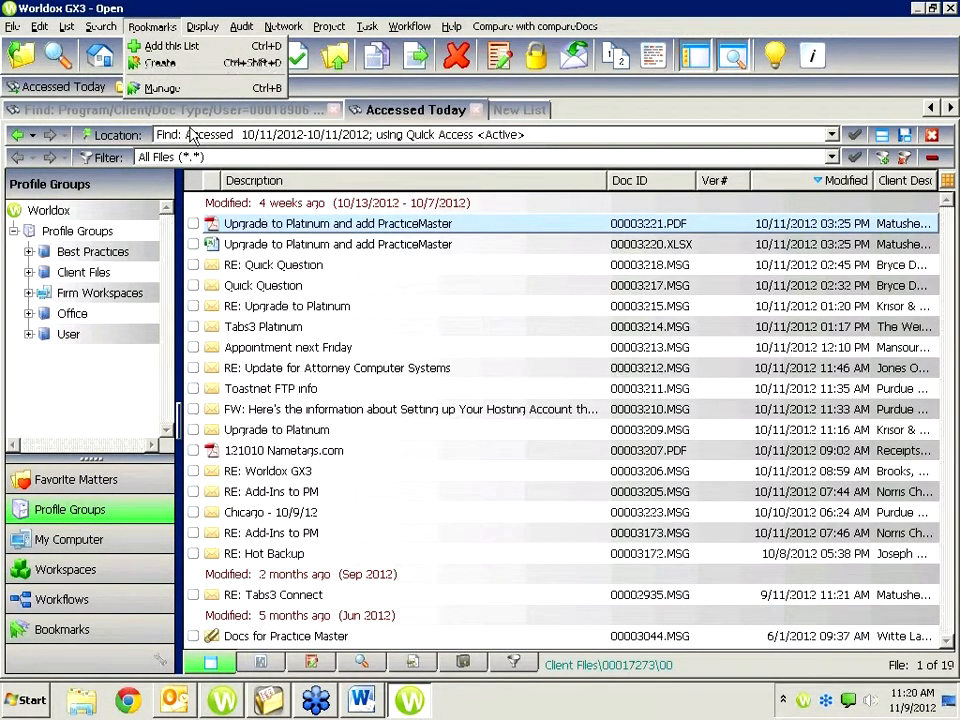
{"action": "left_click", "coordinate": [170, 46]}
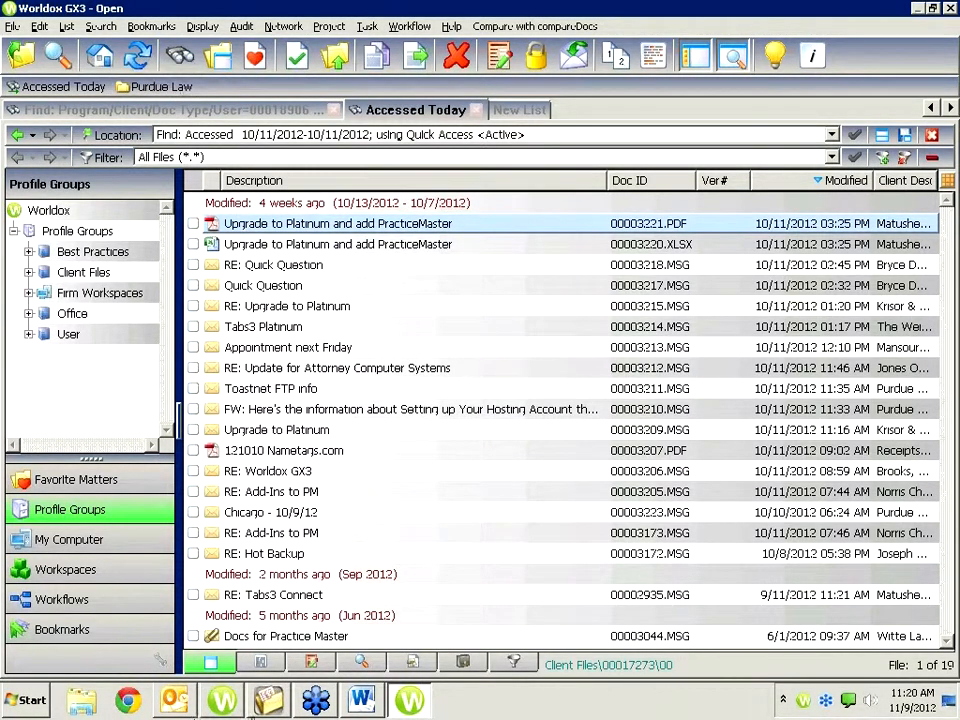
Step: Switch to Outlook and view the email "You Company Page is looking a little bare..." in its own window, closing it when done
{"action": "left_click", "coordinate": [176, 704]}
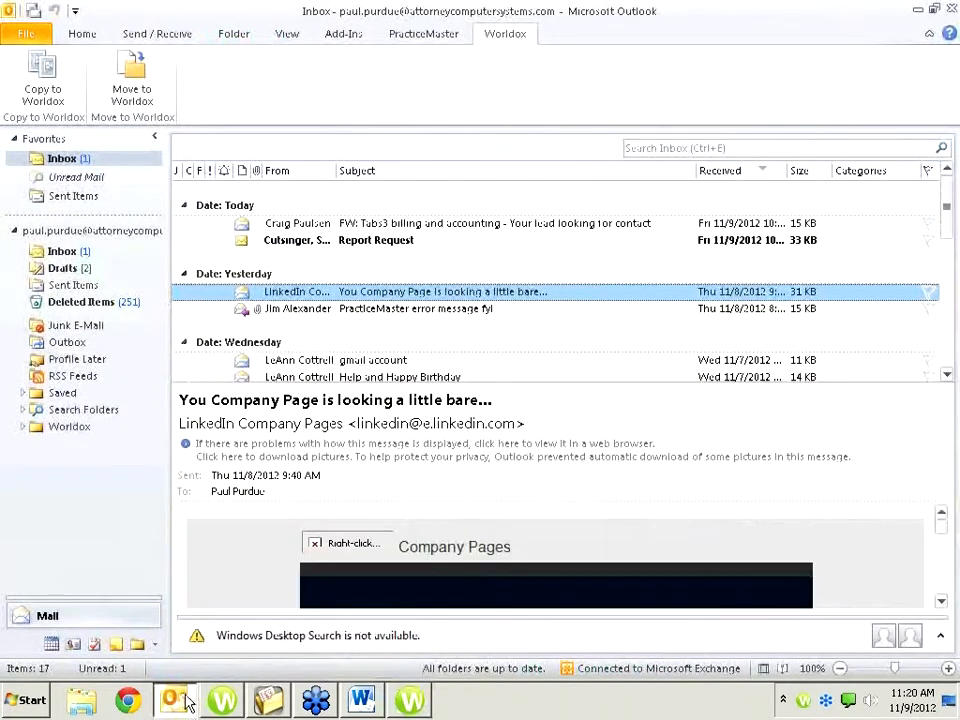
{"action": "double_click", "coordinate": [383, 292]}
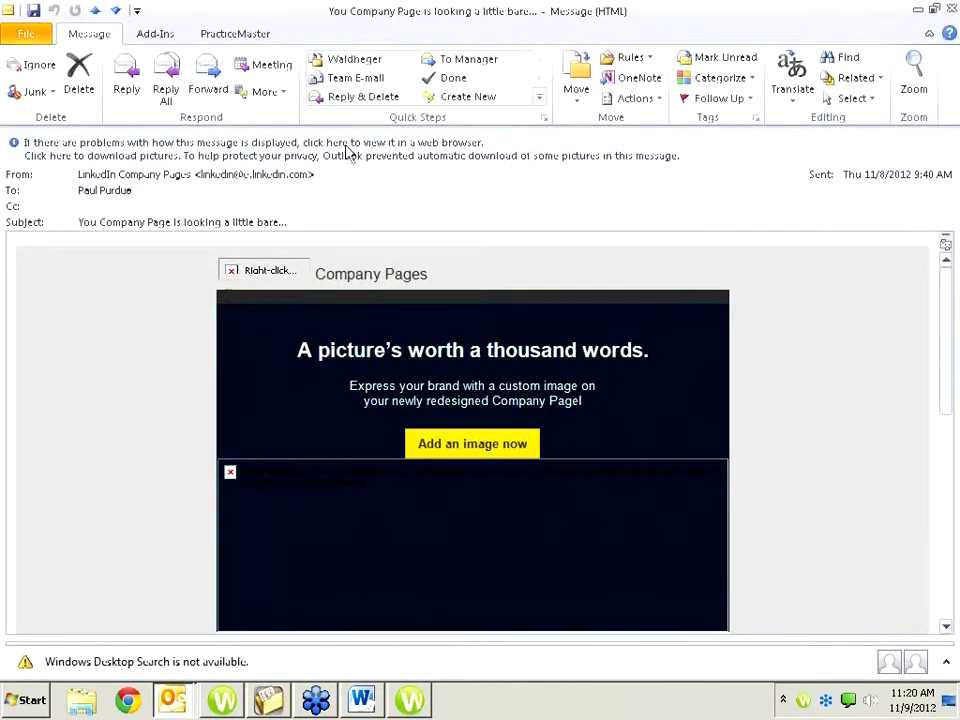
{"action": "left_click", "coordinate": [951, 9]}
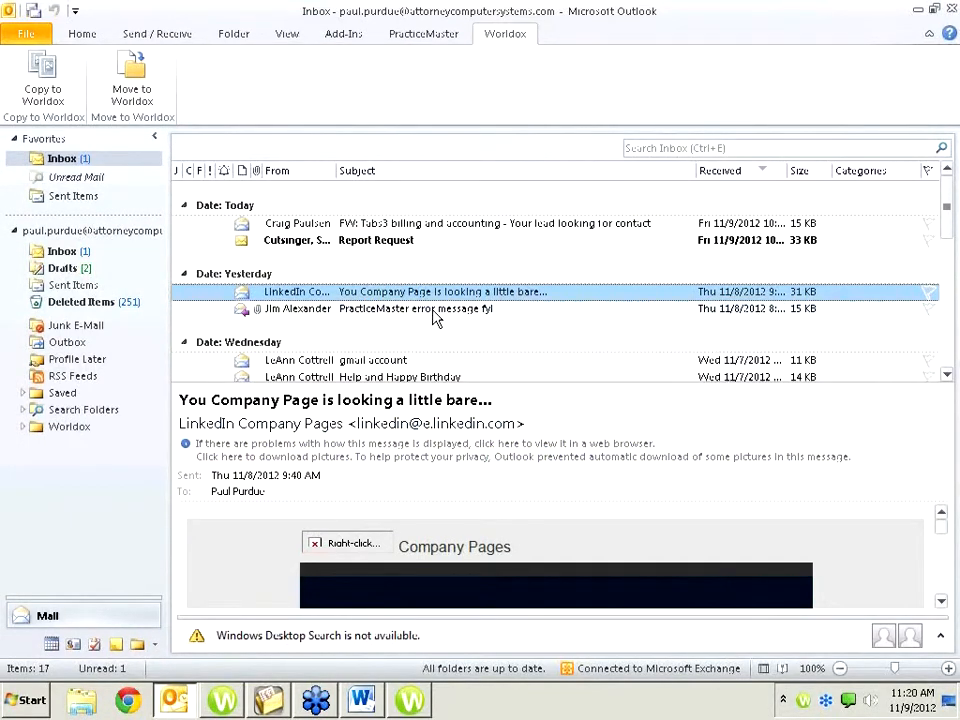
{"action": "left_click", "coordinate": [88, 36]}
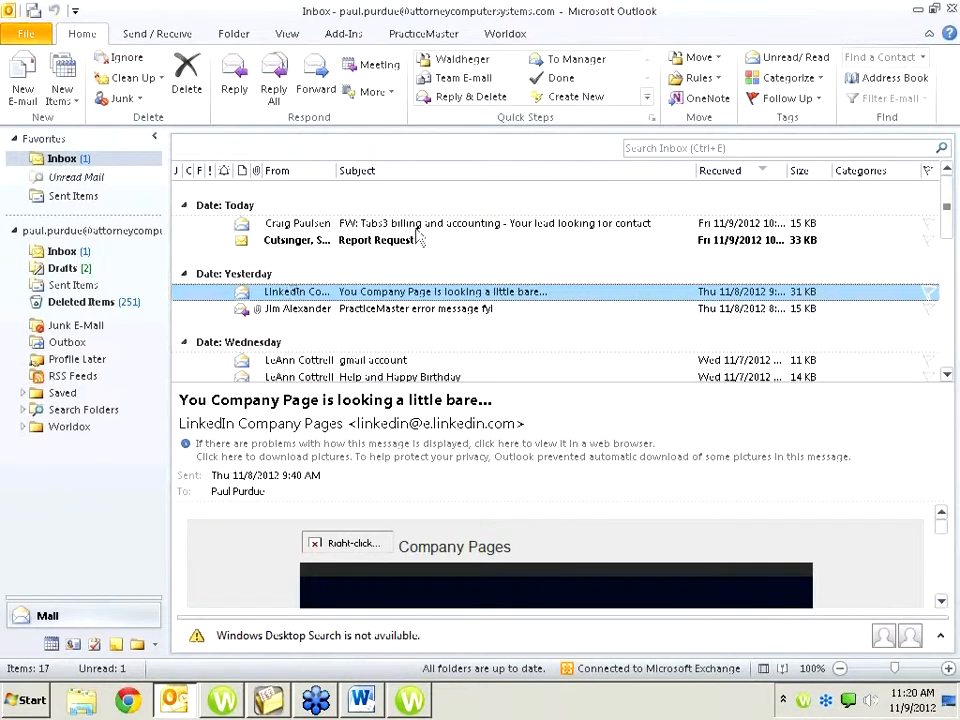
Step: Start copying the selected "You Company Page is looking a little bare..." email to Worldox under the Client Files profile group
{"action": "left_click", "coordinate": [507, 36]}
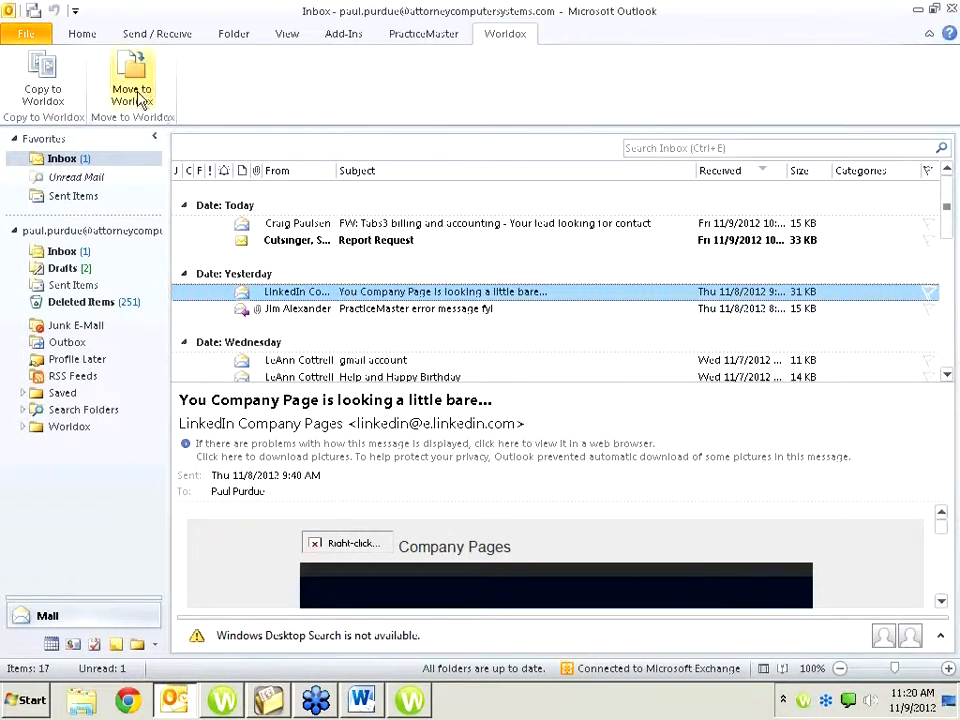
{"action": "left_click", "coordinate": [44, 80]}
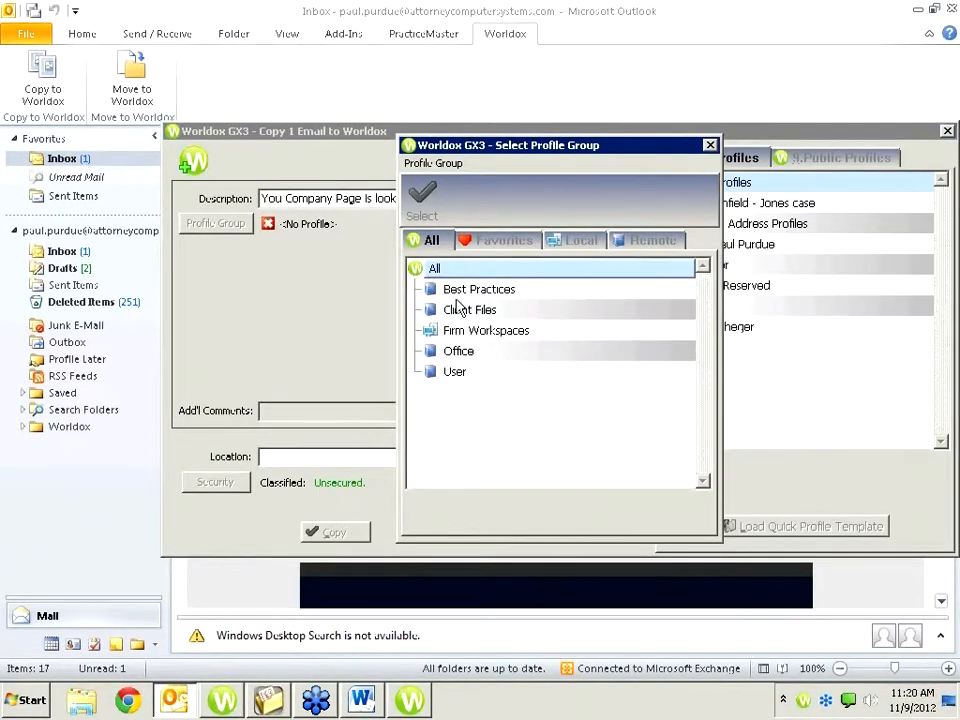
{"action": "left_click", "coordinate": [465, 312]}
{"action": "double_click", "coordinate": [465, 310]}
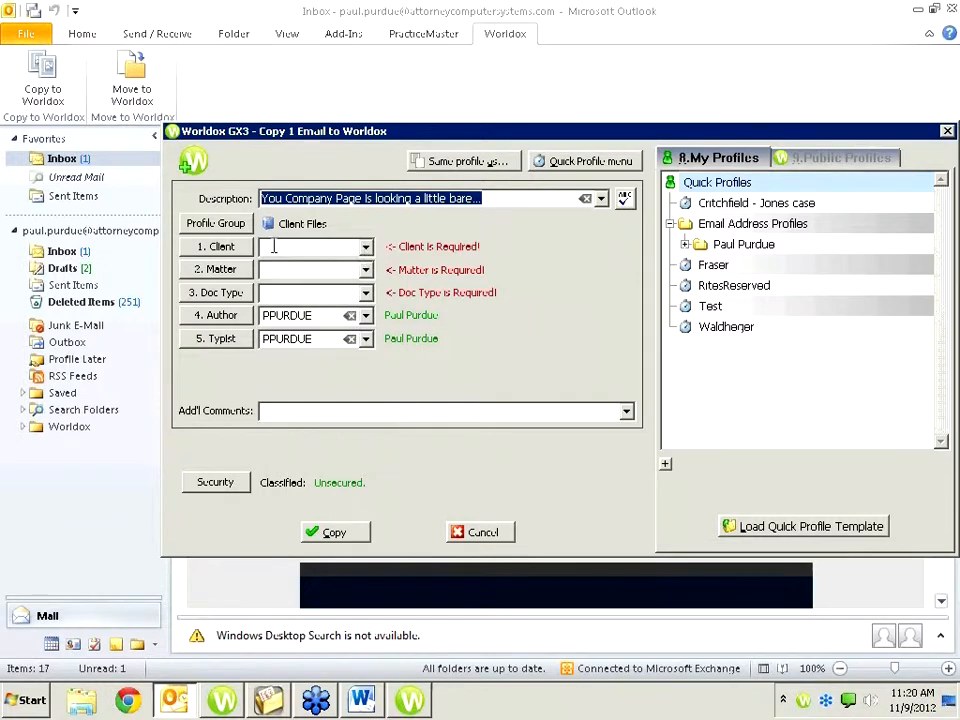
Step: Profile the email with client Purdue Law Offices, LLC, matter 00 and doc type EMAIL, and copy it without creating a Quick Profile
{"action": "left_click", "coordinate": [366, 247]}
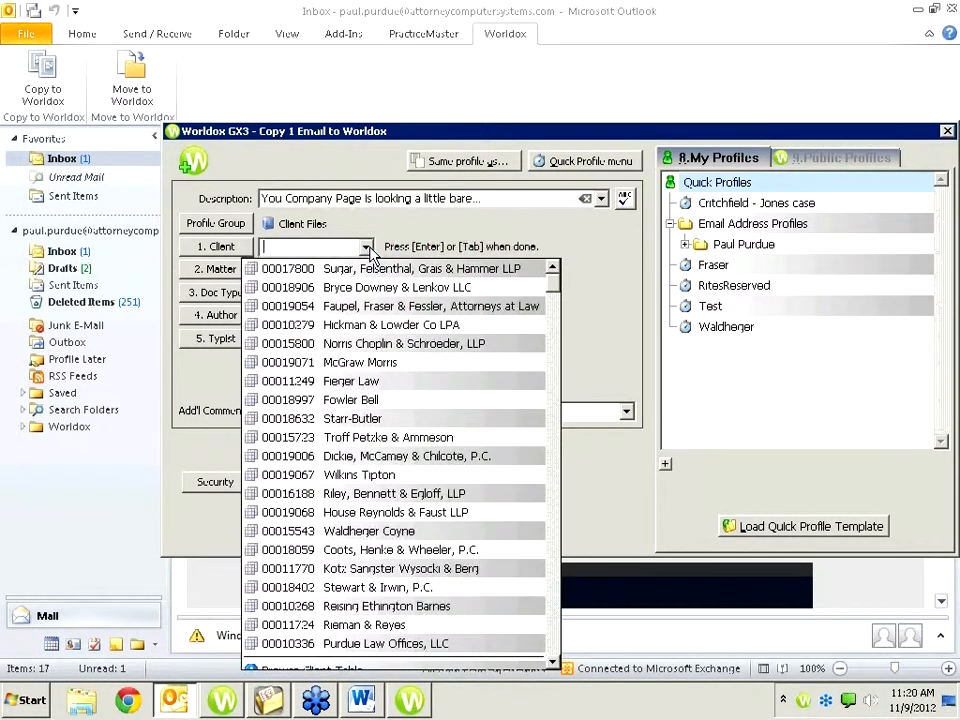
{"action": "left_click", "coordinate": [476, 644]}
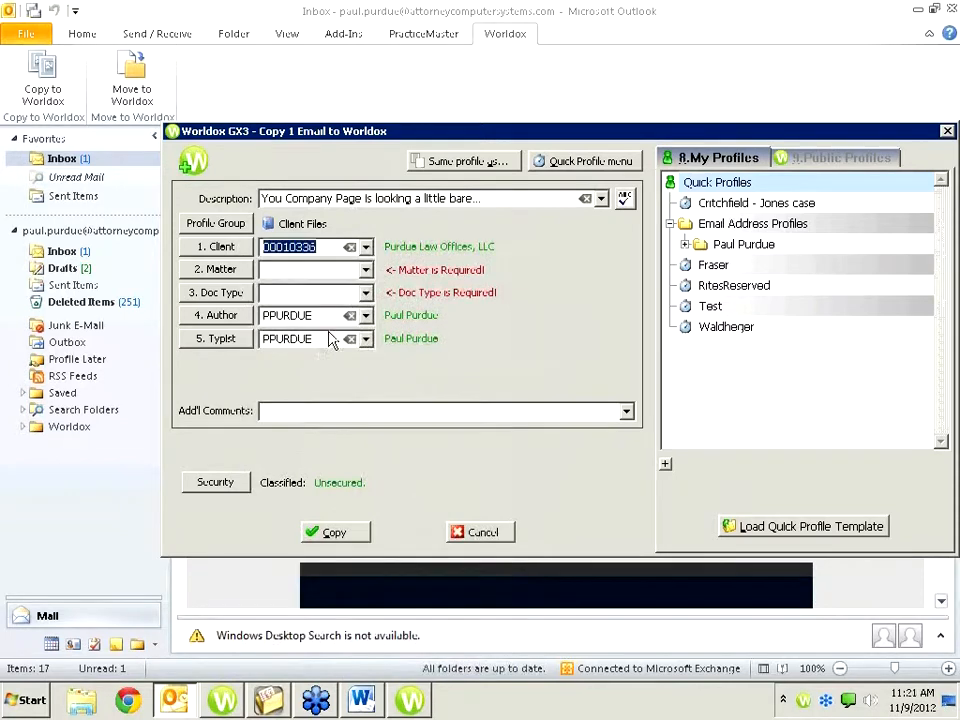
{"action": "key", "text": "Tab"}
{"action": "type", "text": "00"}
{"action": "key", "text": "Tab"}
{"action": "type", "text": "EM"}
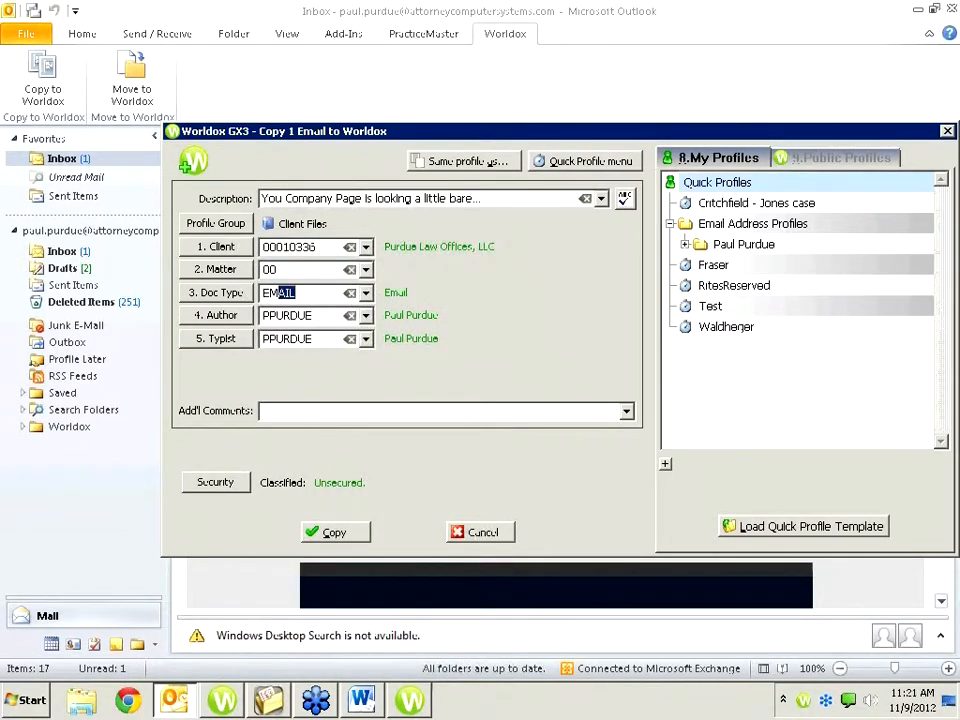
{"action": "key", "text": "Tab"}
{"action": "left_click", "coordinate": [336, 533]}
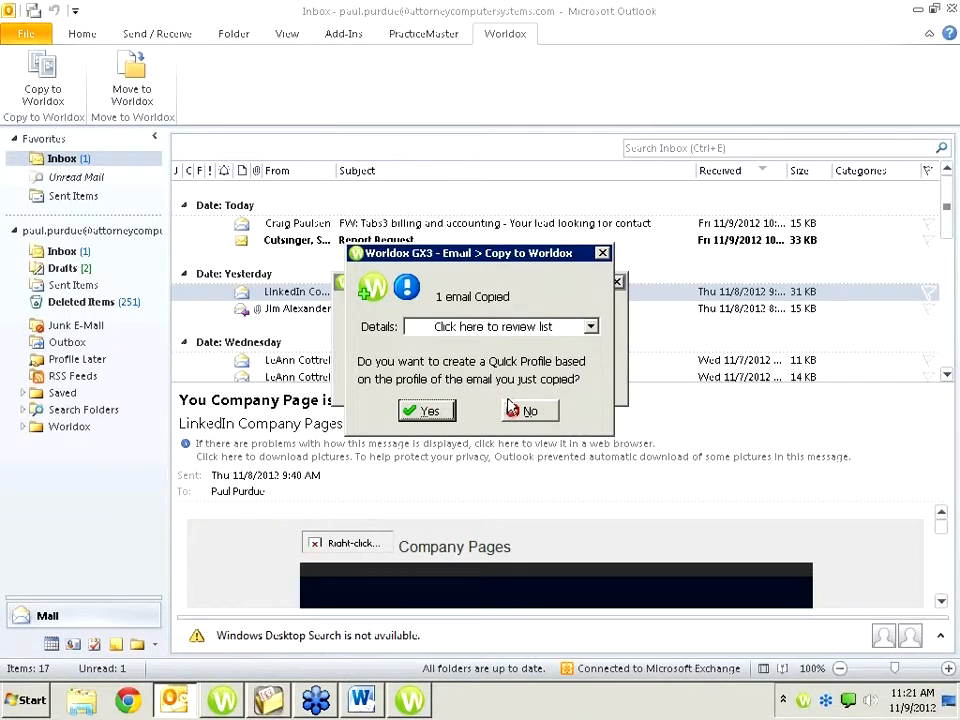
{"action": "left_click", "coordinate": [510, 411]}
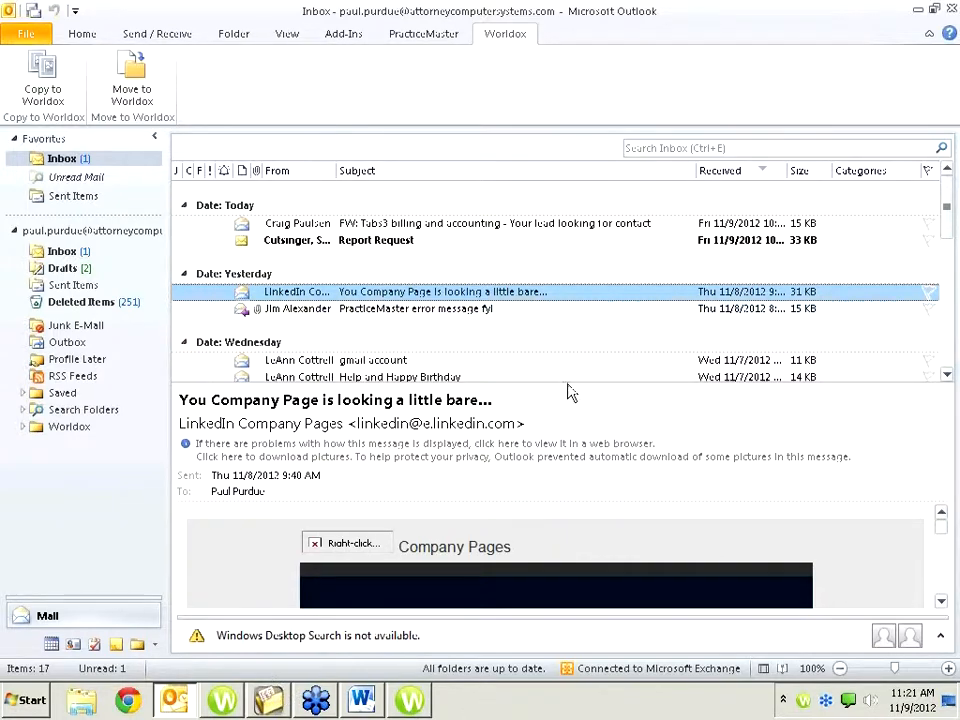
Step: Close the open Worldox list and display the Purdue Law Offices client's Worldox documents from PracticeMaster
{"action": "left_click", "coordinate": [266, 701]}
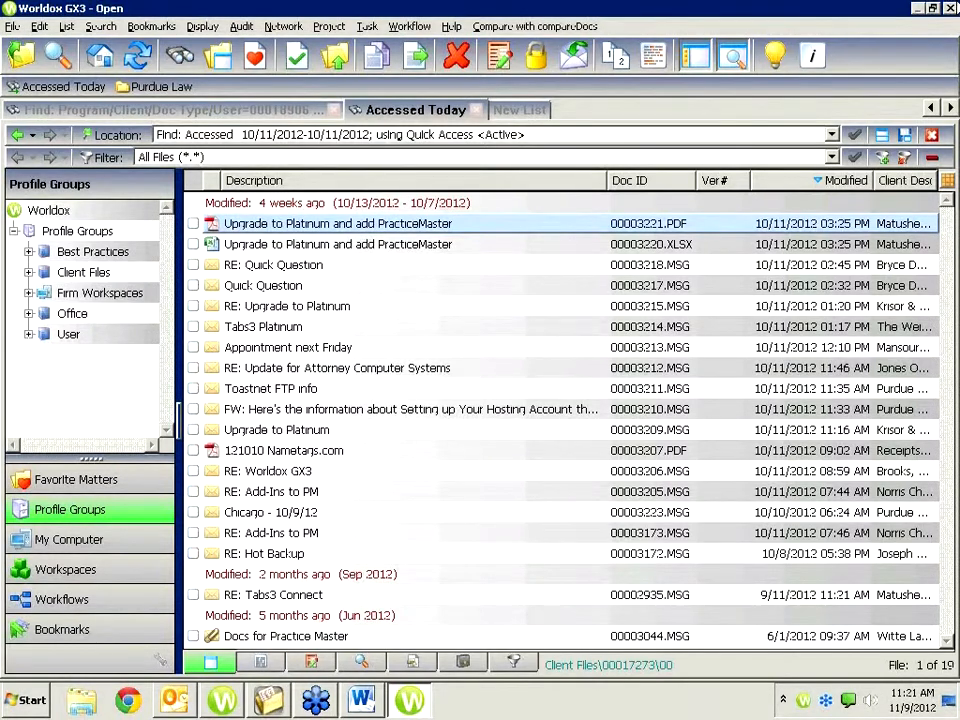
{"action": "left_click", "coordinate": [951, 8]}
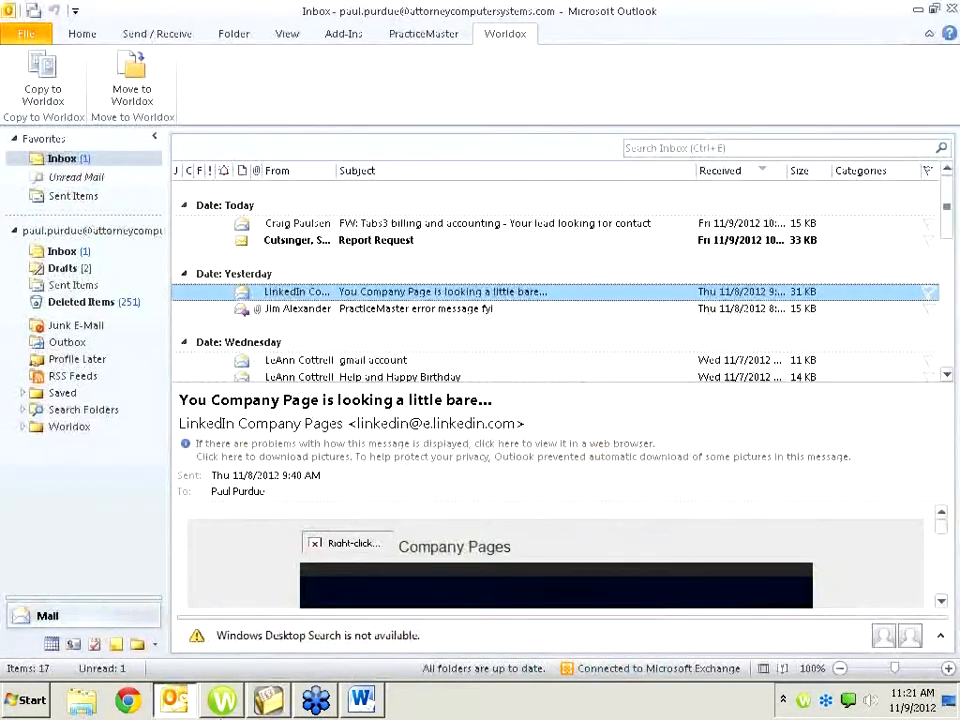
{"action": "left_click", "coordinate": [268, 703]}
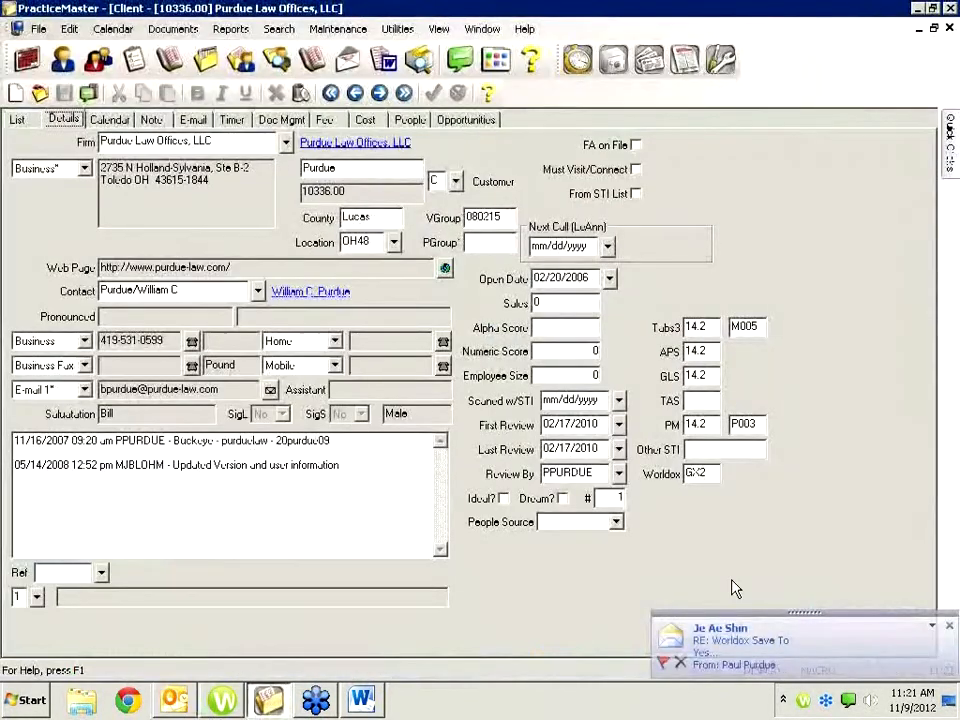
{"action": "mouse_move", "coordinate": [953, 160]}
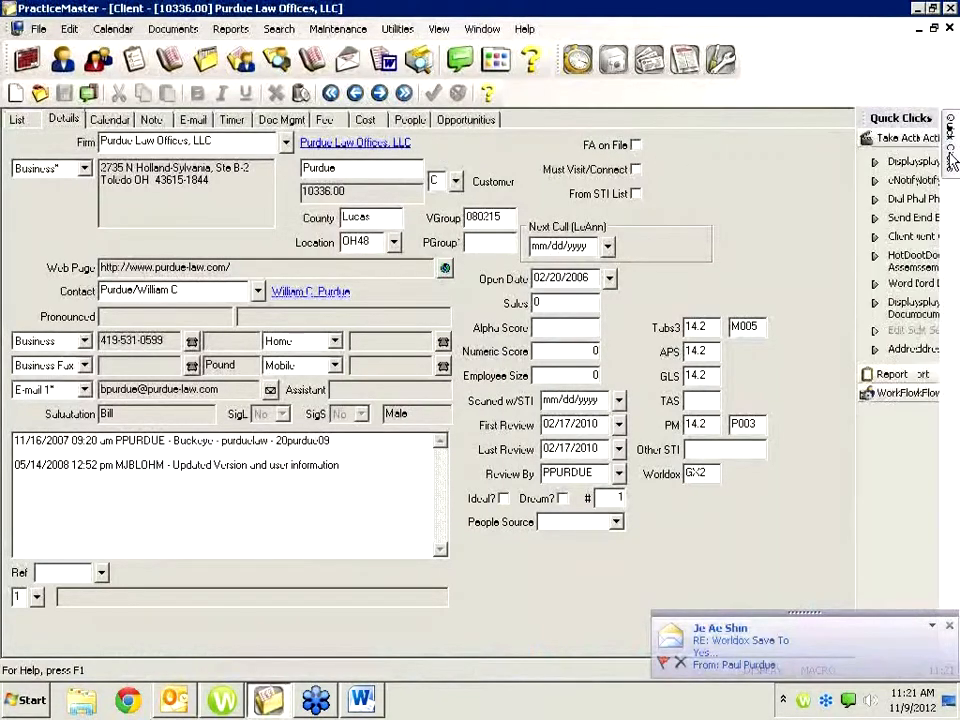
{"action": "left_click", "coordinate": [862, 243]}
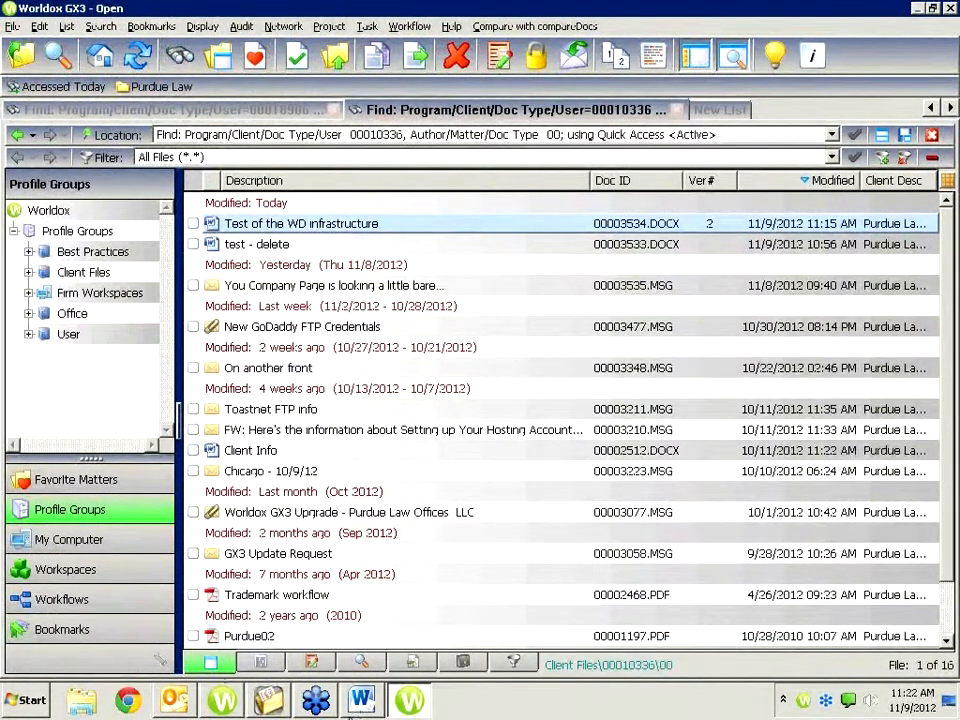
Step: Open the copied email "You Company Page is looking a little bare..." from the Worldox list and close it after viewing
{"action": "left_click", "coordinate": [366, 288]}
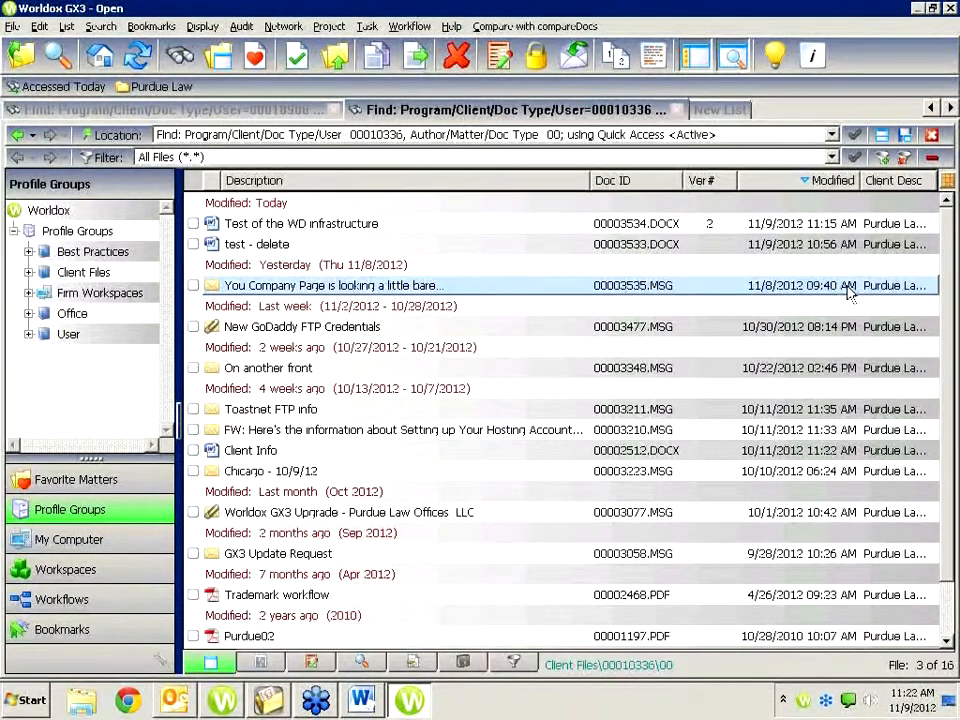
{"action": "double_click", "coordinate": [449, 291]}
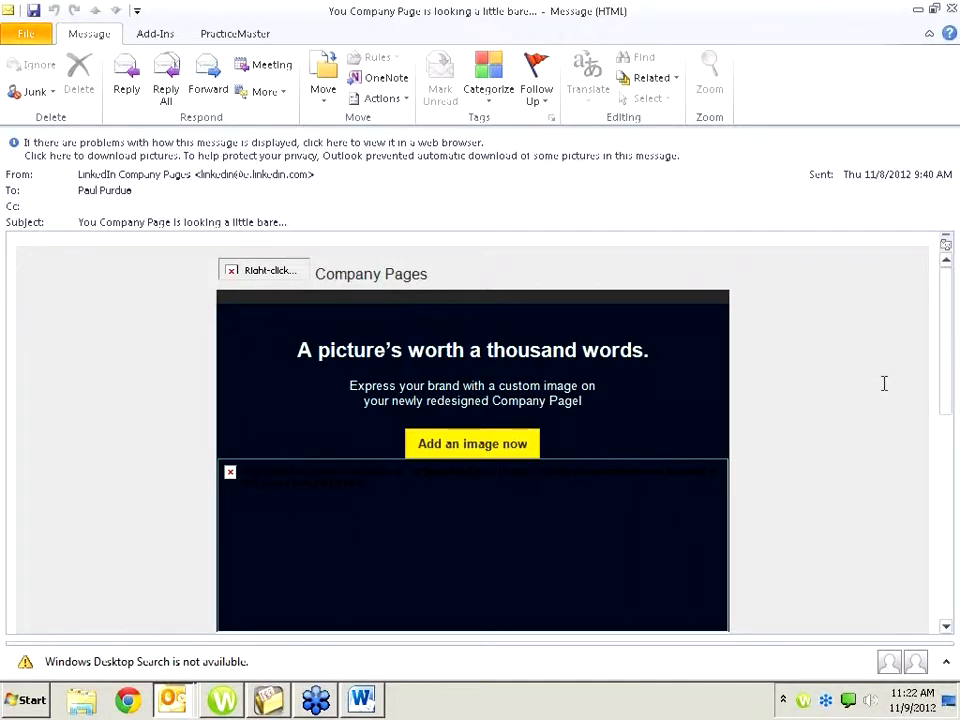
{"action": "left_click", "coordinate": [950, 10]}
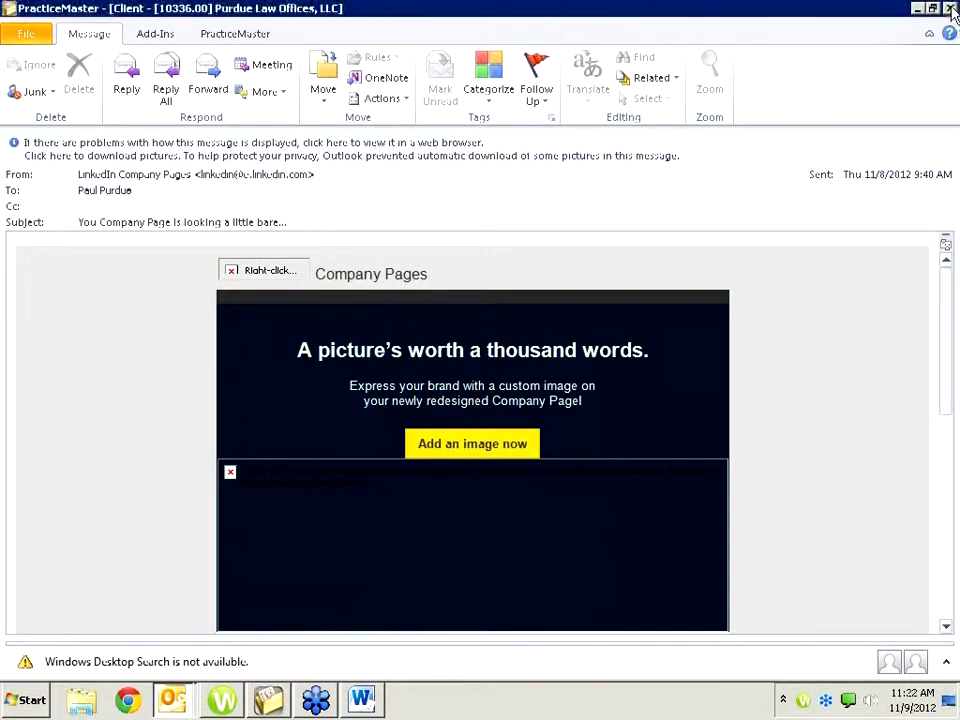
Step: Switch to Outlook, expand the Worldox folders, view the client files behind the last Quick Profile folder, and minimize Outlook
{"action": "left_click", "coordinate": [176, 704]}
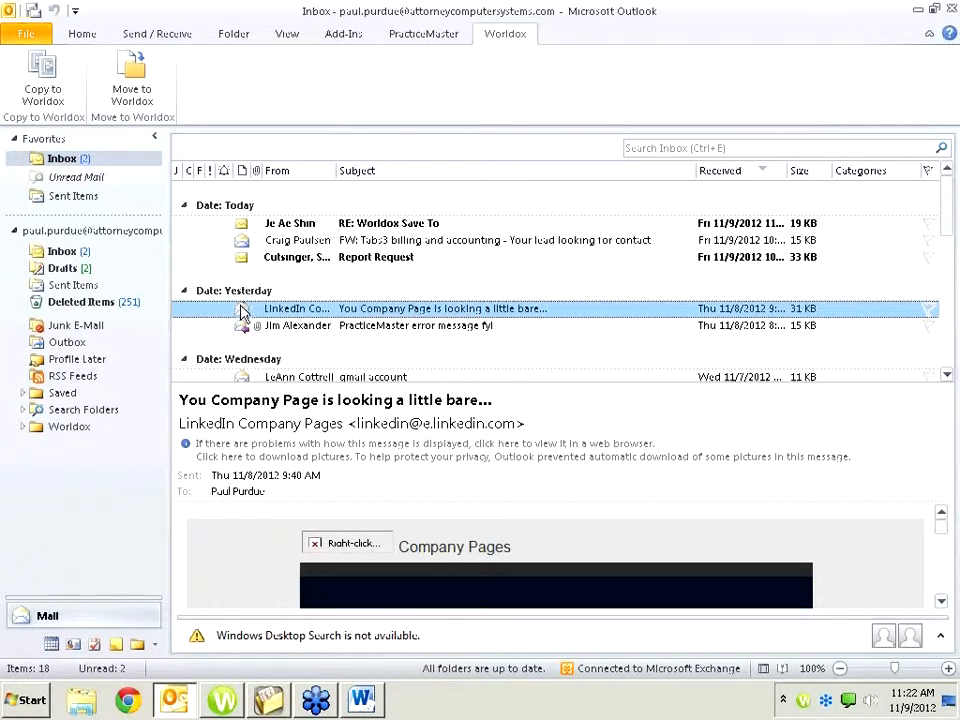
{"action": "left_click", "coordinate": [23, 427]}
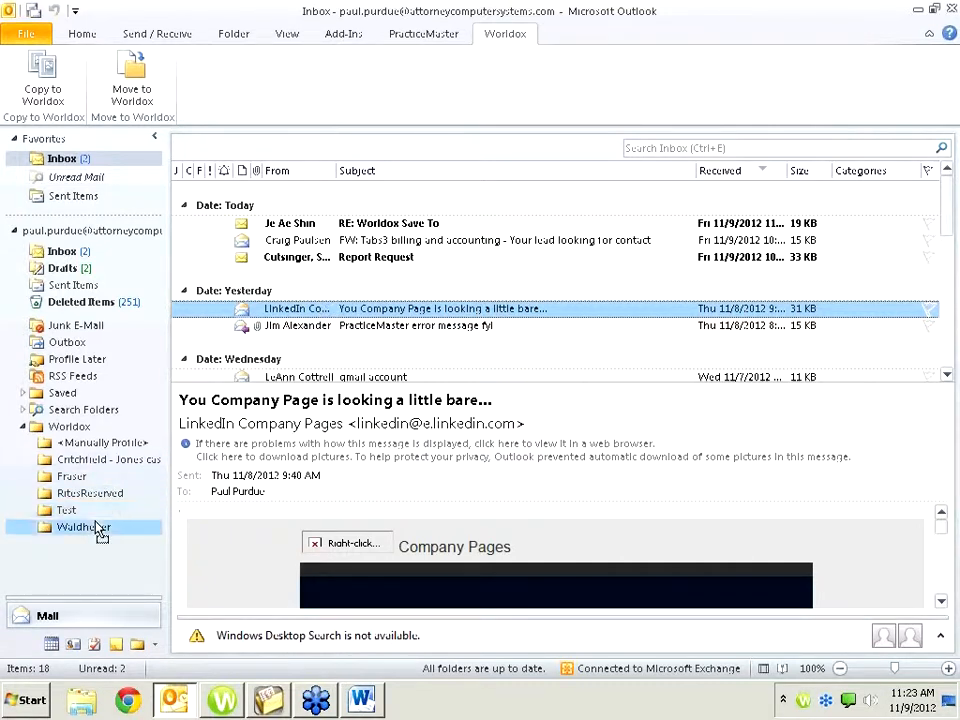
{"action": "left_click_drag", "start_coordinate": [94, 527], "coordinate": [281, 311]}
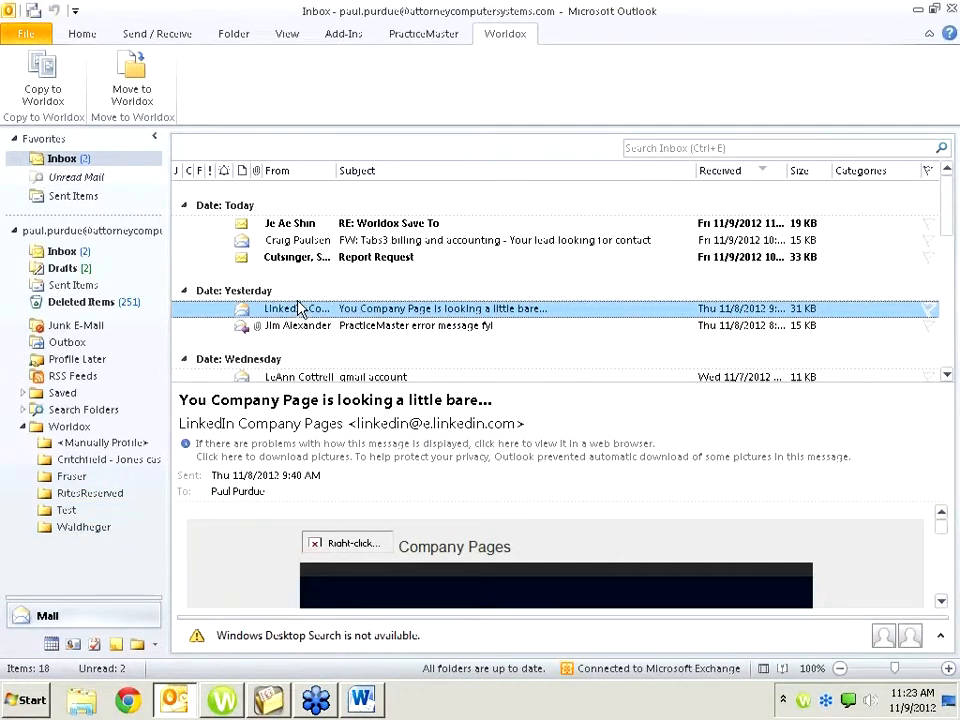
{"action": "left_click", "coordinate": [82, 528]}
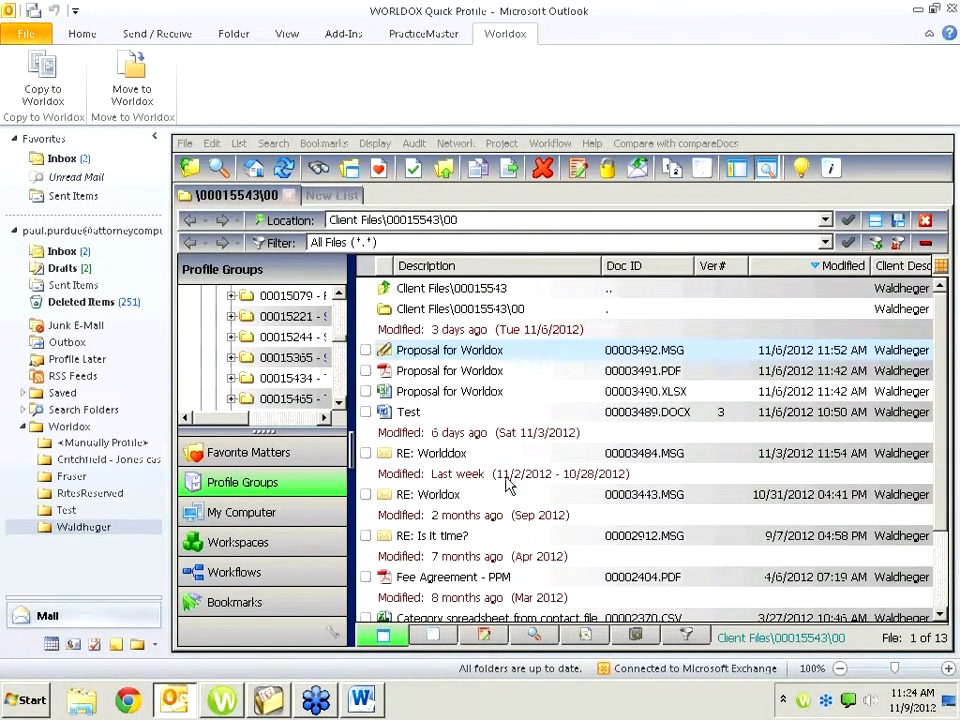
{"action": "left_click", "coordinate": [918, 9]}
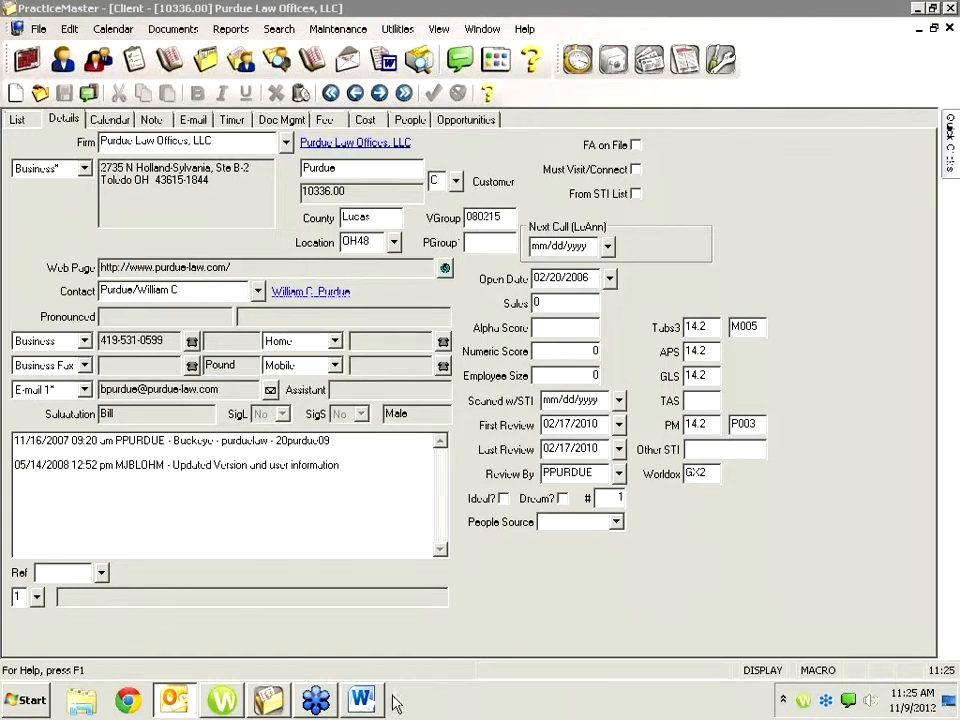
Step: Switch to PracticeMaster and display the Purdue Law Offices client's Worldox documents
{"action": "left_click", "coordinate": [272, 702]}
{"action": "mouse_move", "coordinate": [952, 156]}
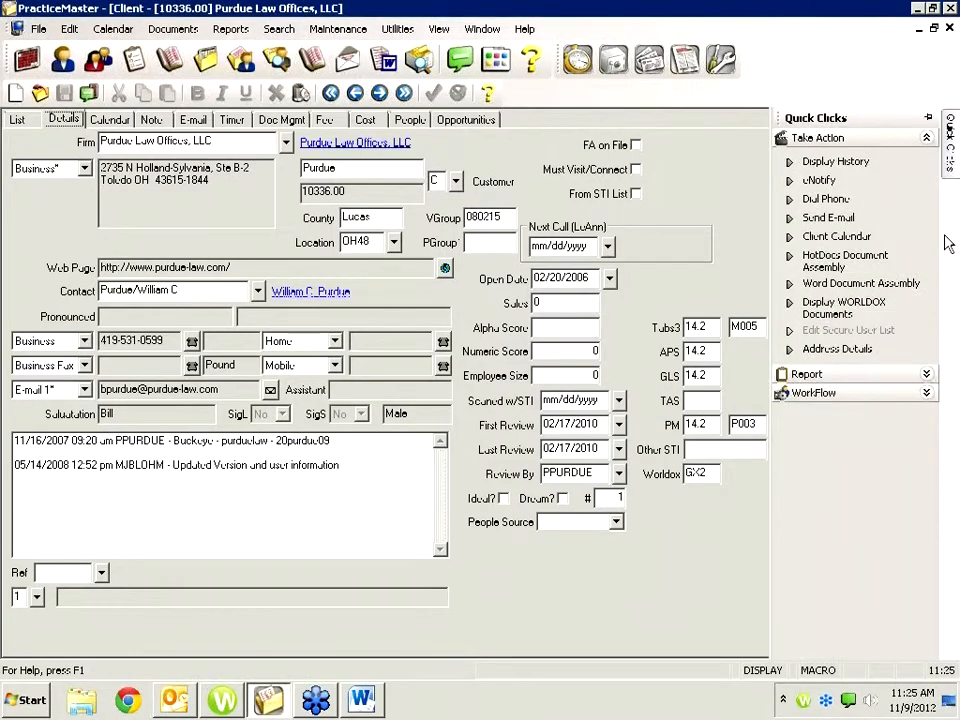
{"action": "left_click", "coordinate": [862, 302]}
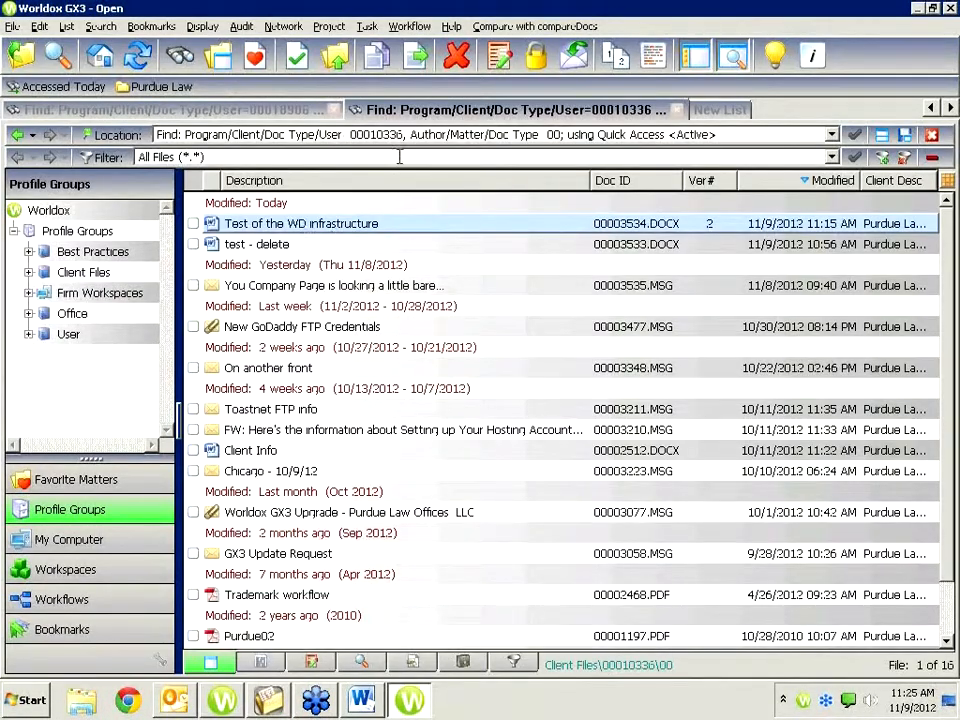
Step: Review the deletion methods offered for the "test - delete" document and cancel without deleting it
{"action": "left_click", "coordinate": [278, 246]}
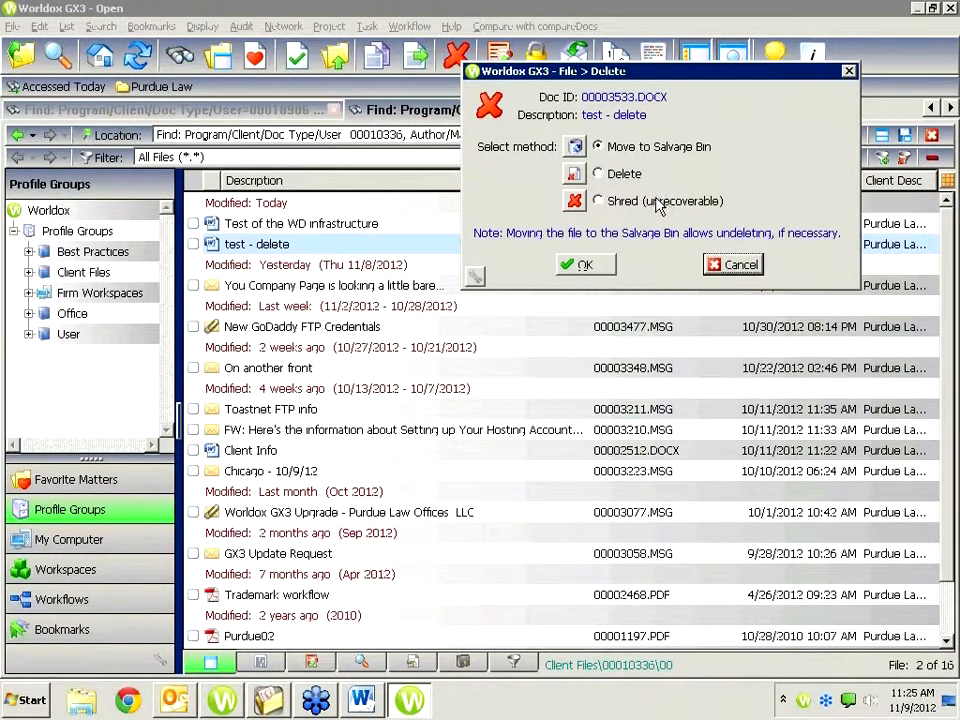
{"action": "left_click_drag", "start_coordinate": [670, 70], "coordinate": [576, 91]}
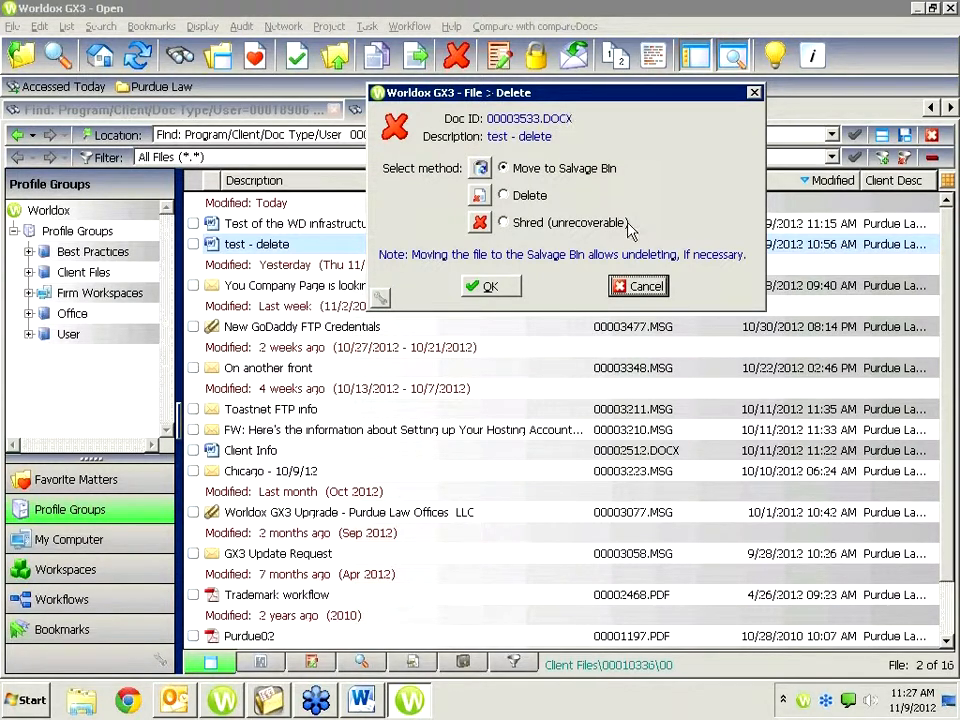
{"action": "left_click", "coordinate": [643, 284]}
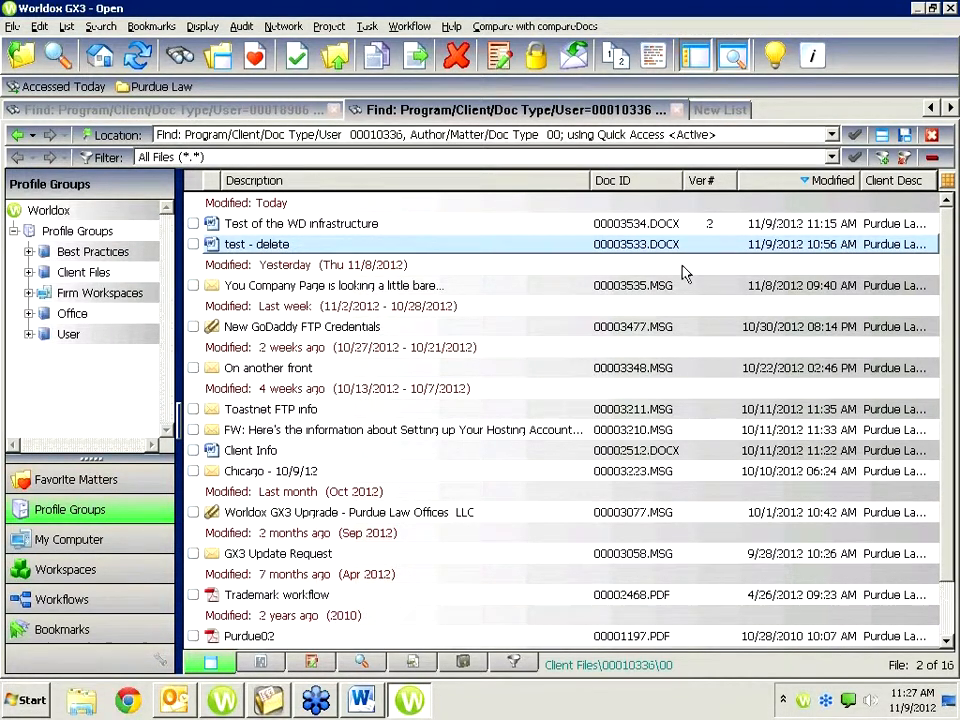
Step: Set up an audit search on the Client Files profile group and cancel it without running it
{"action": "left_click", "coordinate": [242, 26]}
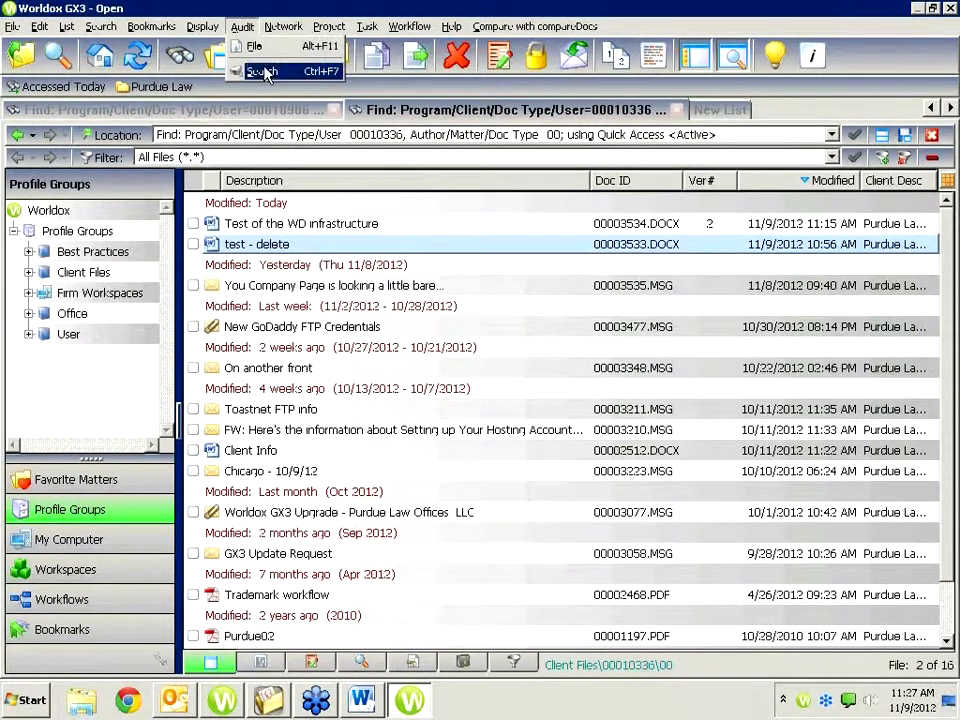
{"action": "left_click", "coordinate": [260, 71]}
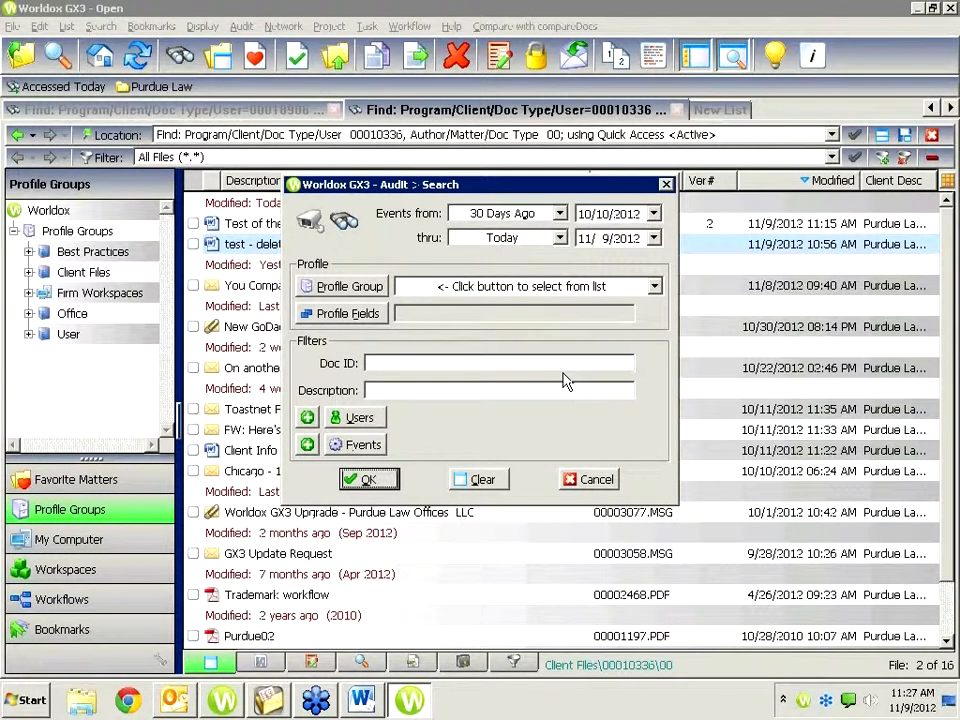
{"action": "left_click", "coordinate": [654, 286]}
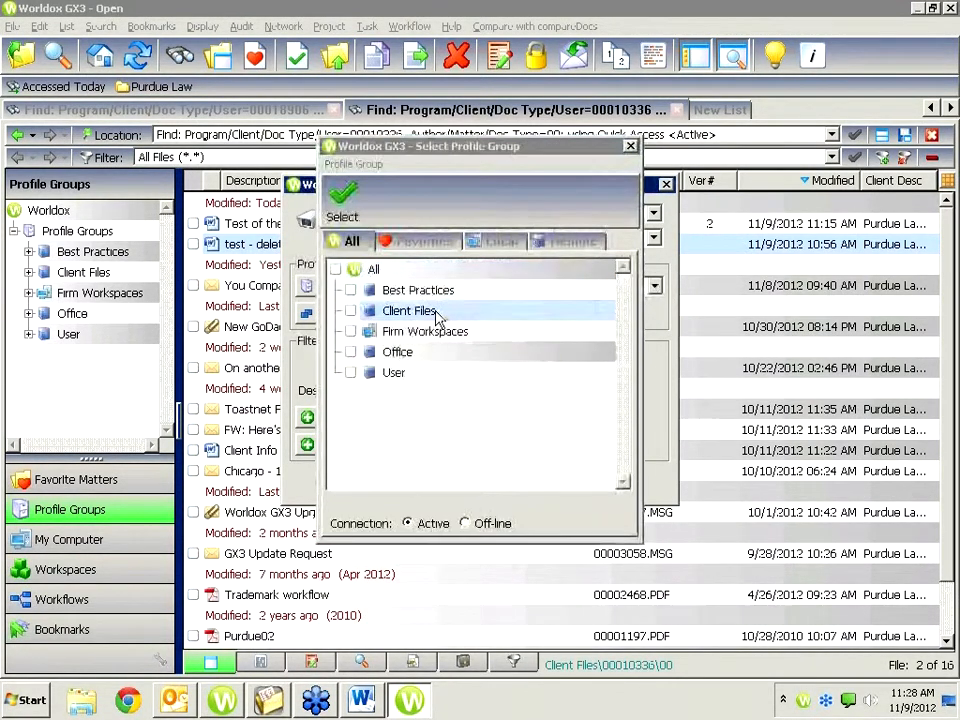
{"action": "double_click", "coordinate": [435, 313]}
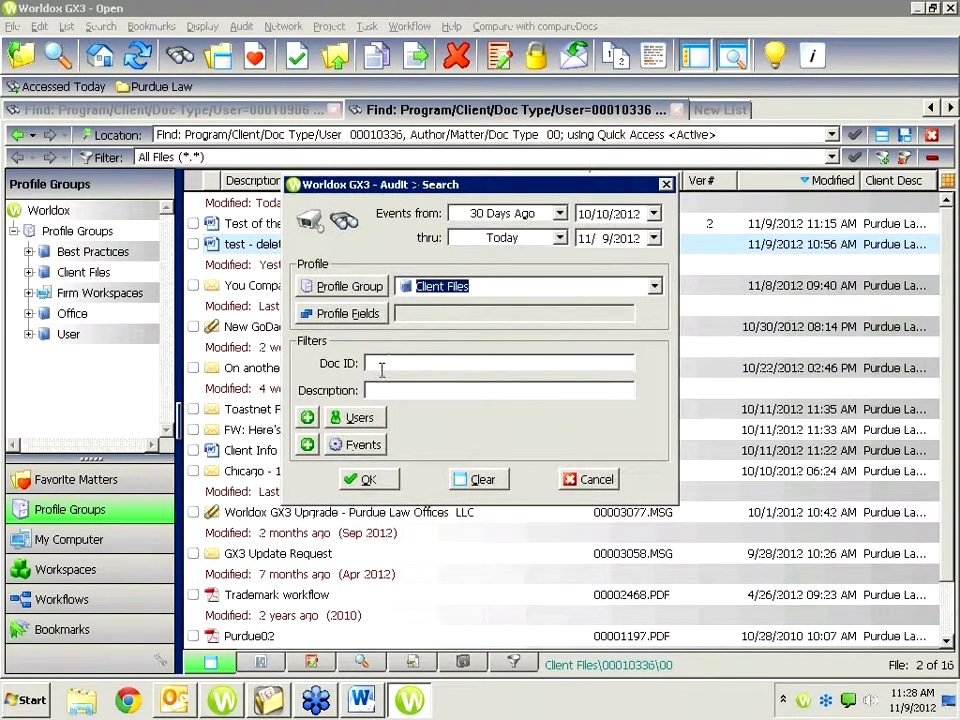
{"action": "left_click", "coordinate": [381, 363]}
{"action": "left_click", "coordinate": [389, 391]}
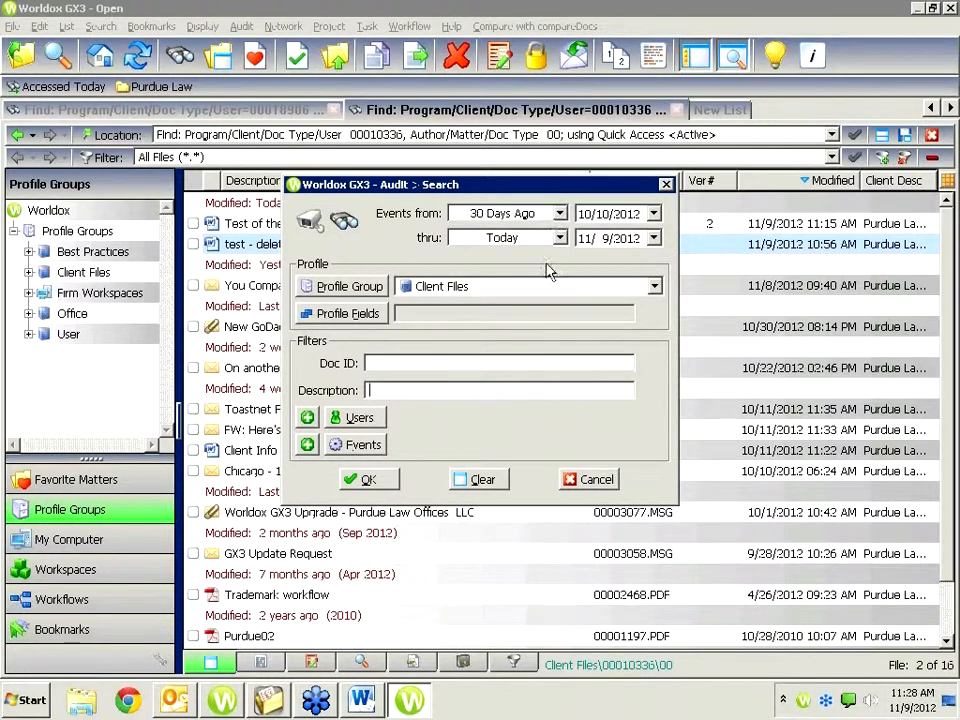
{"action": "left_click", "coordinate": [395, 363]}
{"action": "left_click", "coordinate": [396, 390]}
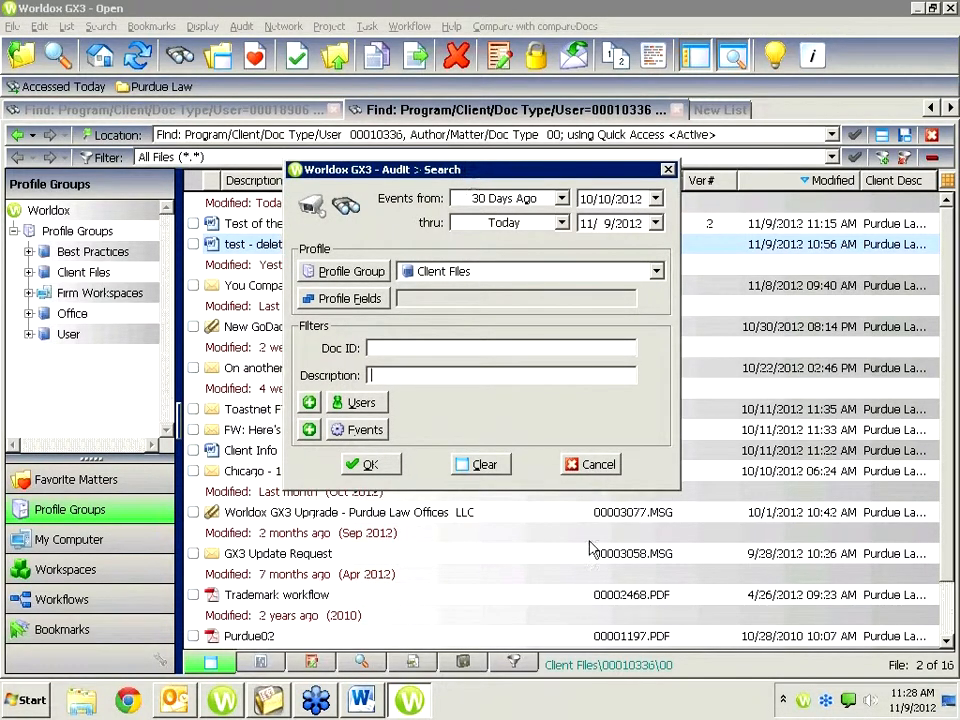
{"action": "left_click", "coordinate": [592, 477]}
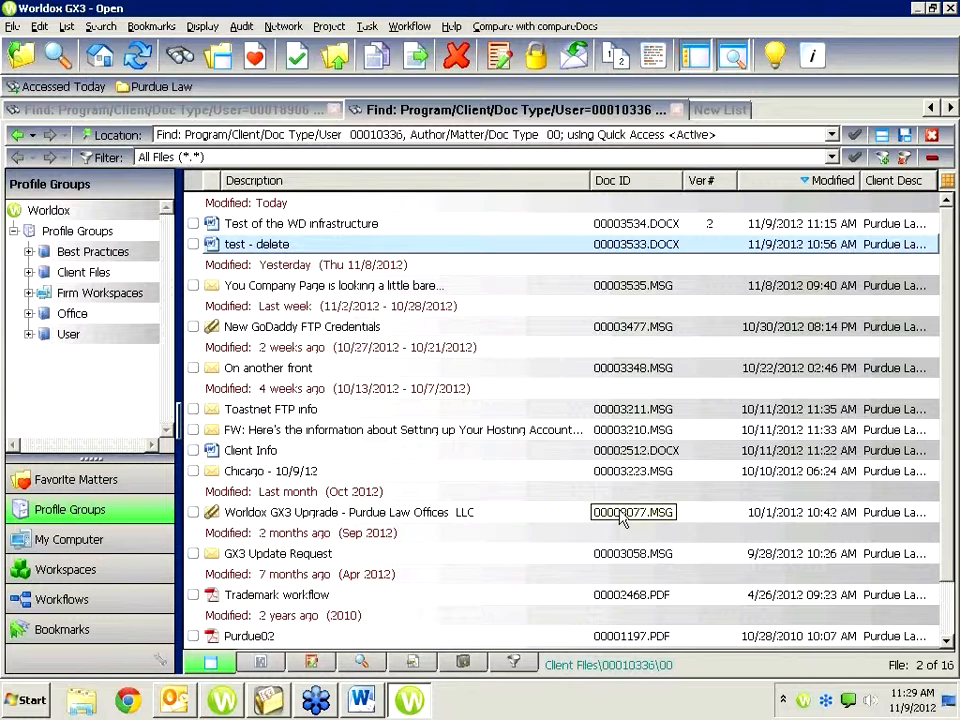
Step: Switch to Word and look over the "Test of the WD infrastructure" document from start to end
{"action": "left_click", "coordinate": [362, 700]}
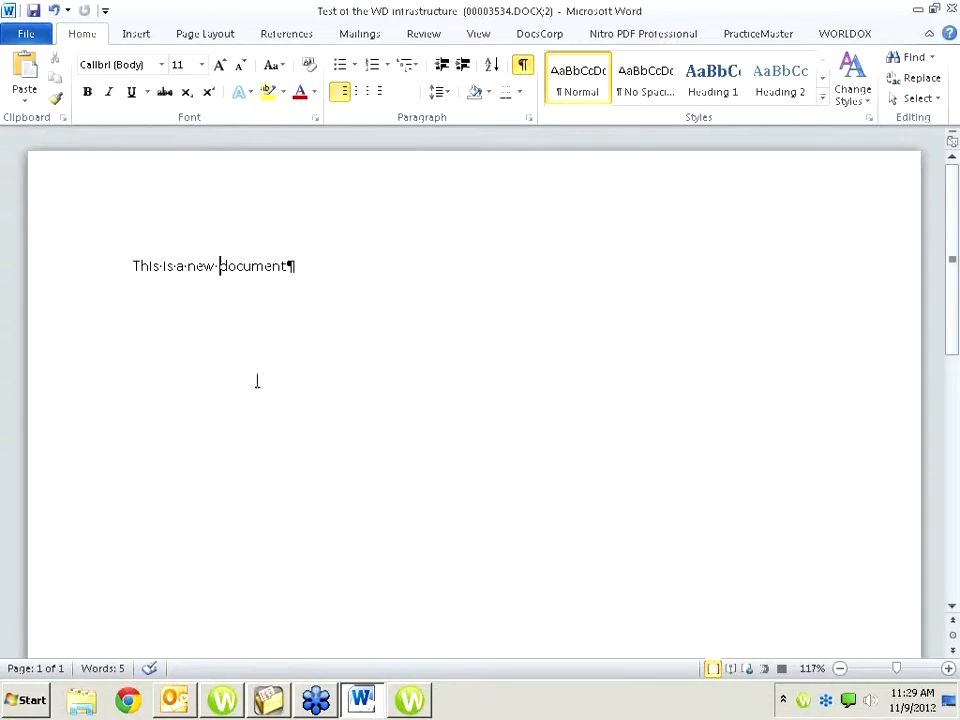
{"action": "left_click_drag", "start_coordinate": [956, 263], "coordinate": [958, 583]}
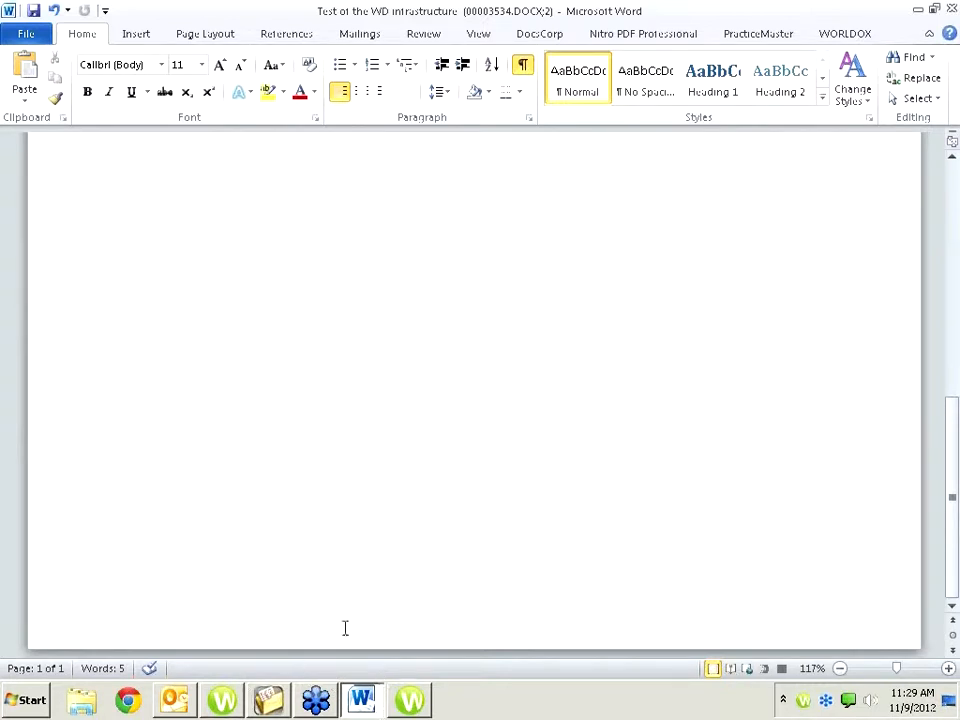
{"action": "scroll", "coordinate": [820, 278], "scroll_direction": "up", "scroll_amount": 10}
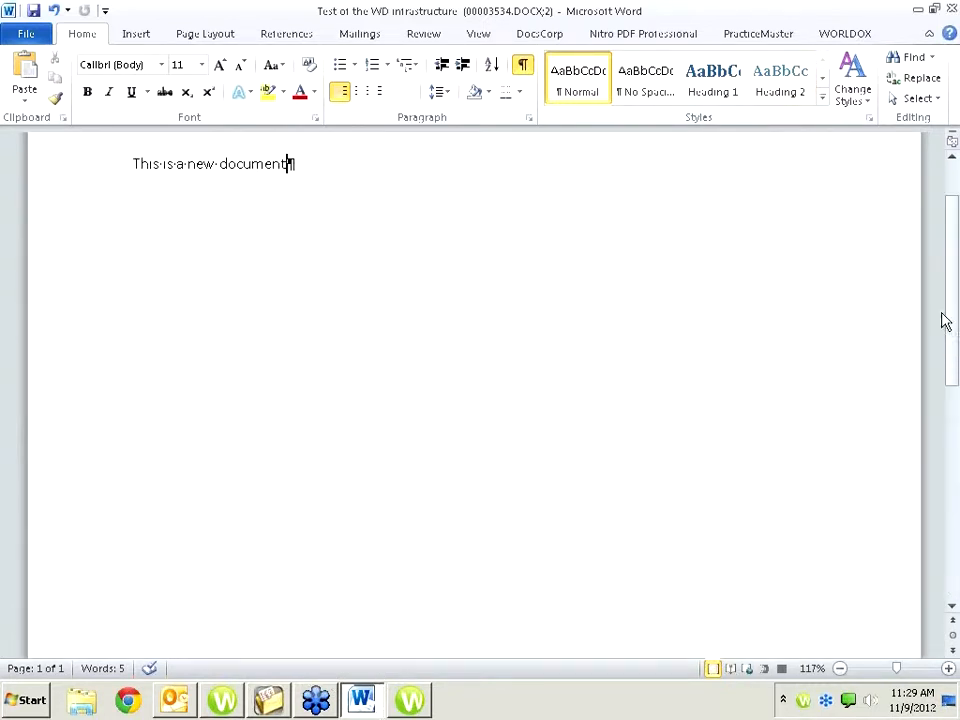
{"action": "left_click_drag", "start_coordinate": [955, 268], "coordinate": [926, 613]}
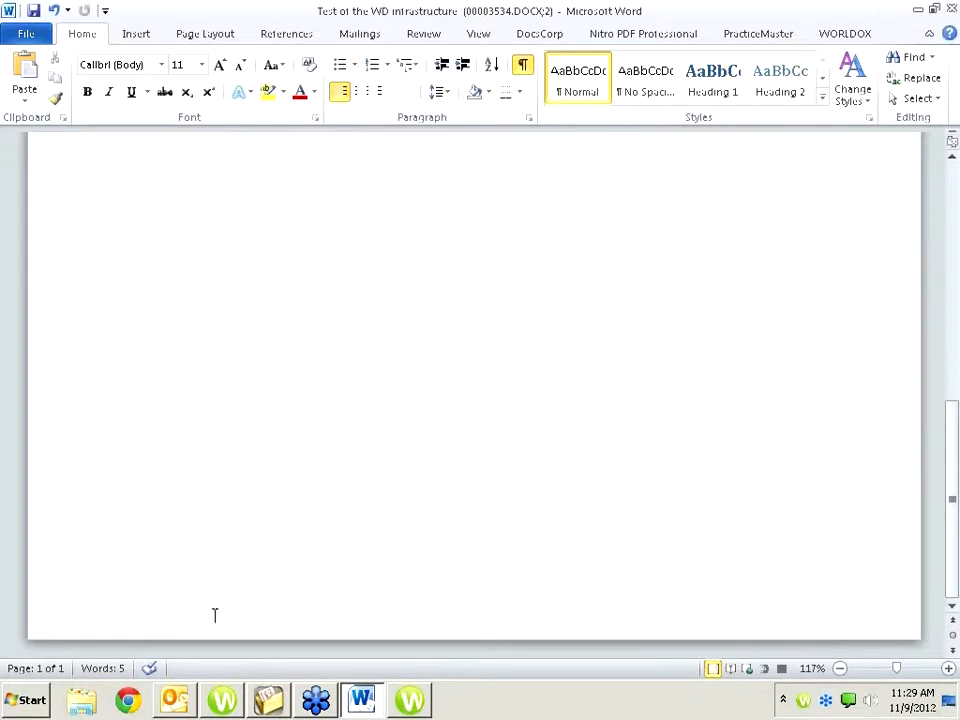
{"action": "left_click", "coordinate": [953, 176]}
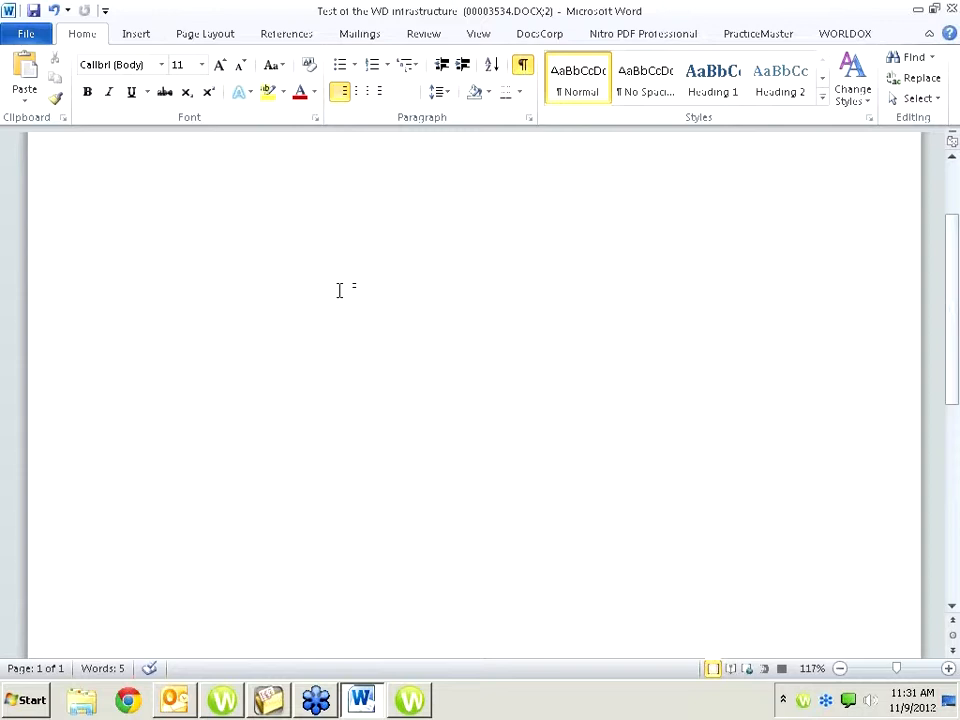
Step: Shut down Worldox completely and append the filler text "jbhkjh kjh" to the document's line in Word
{"action": "right_click", "coordinate": [806, 704]}
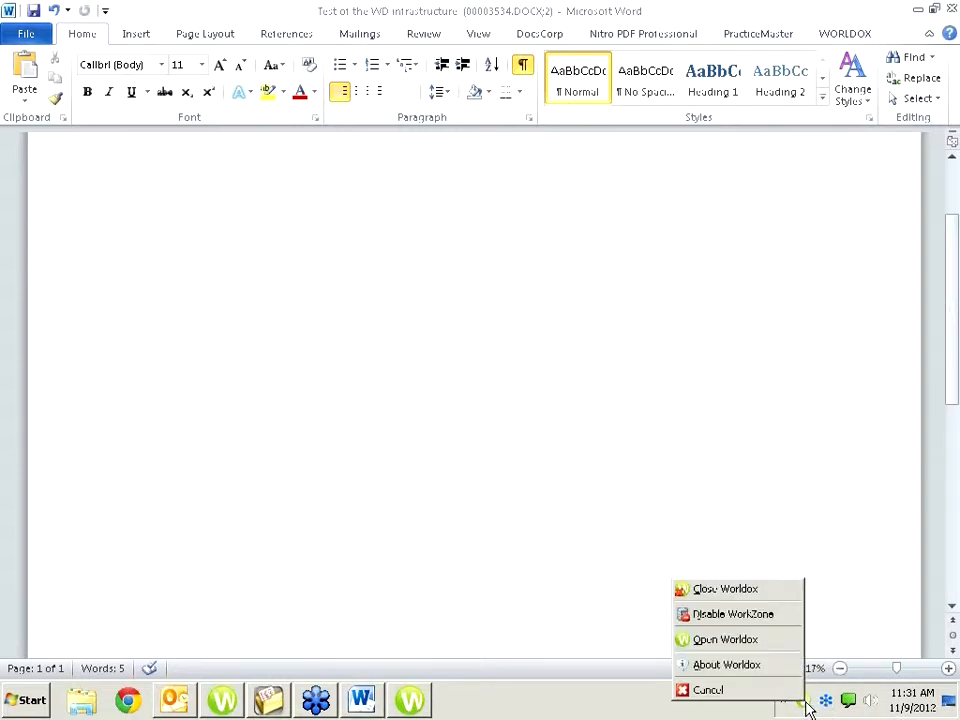
{"action": "left_click", "coordinate": [785, 588]}
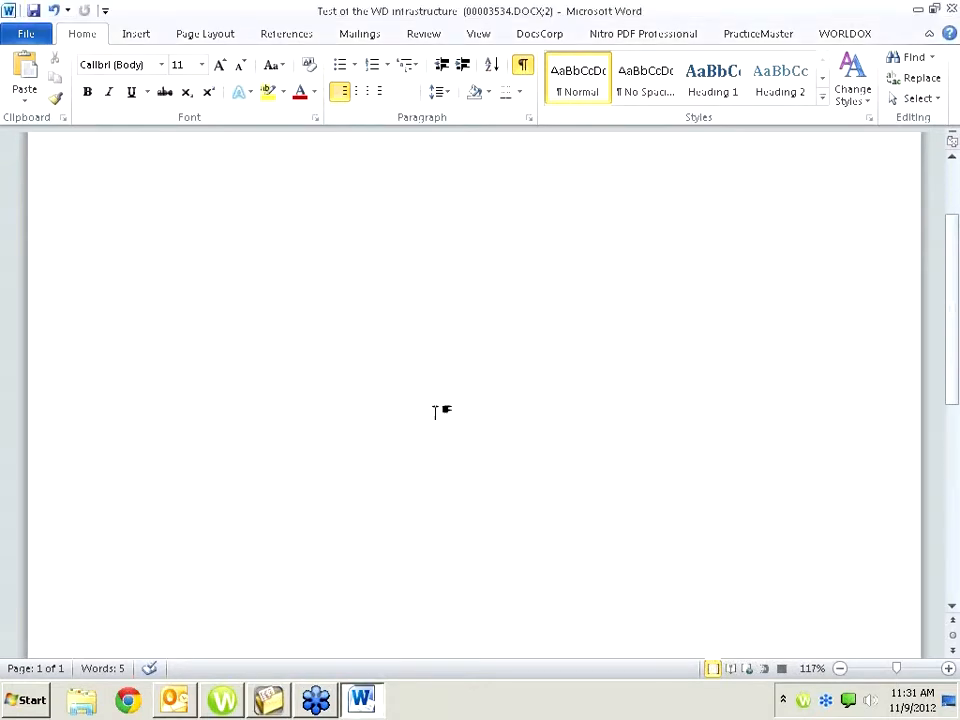
{"action": "type", "text": "jbhkjh kjh"}
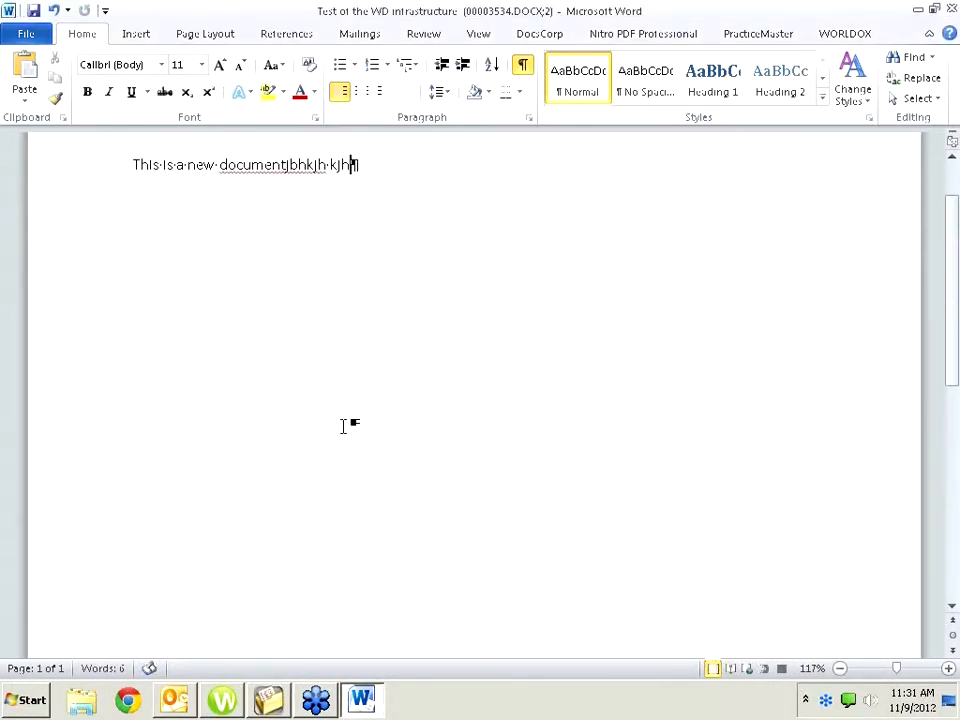
{"action": "key", "text": "ctrl+a"}
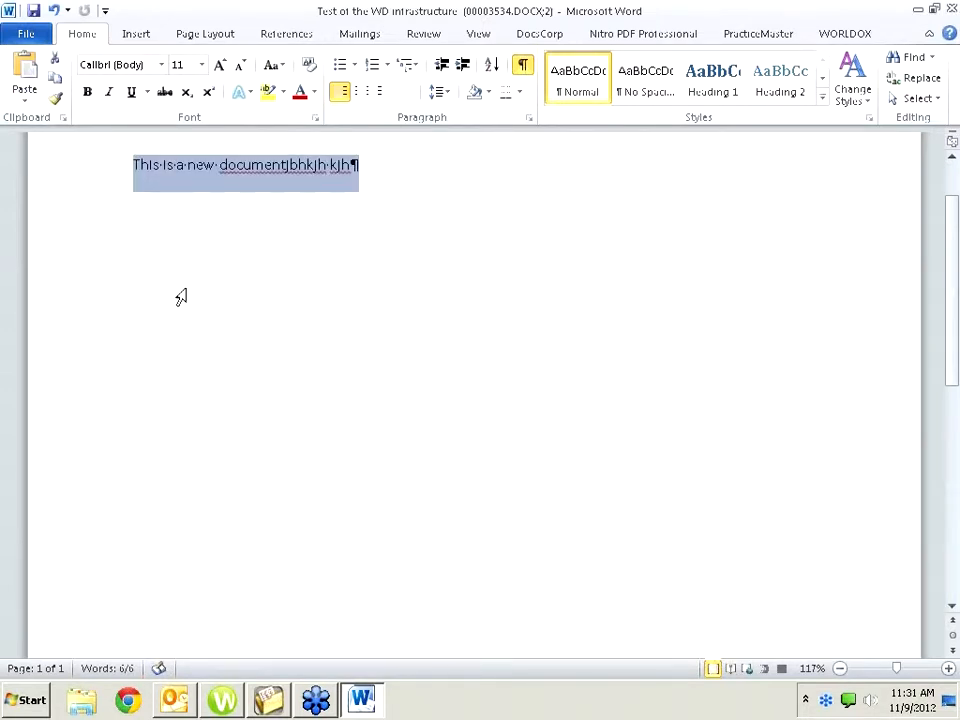
{"action": "left_click", "coordinate": [396, 249]}
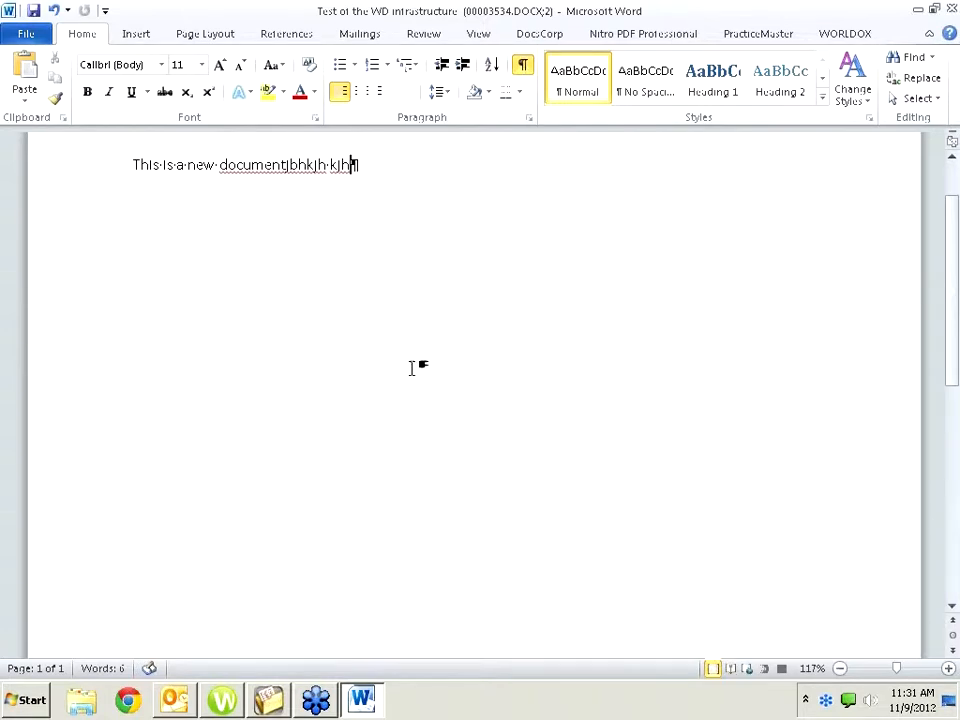
Step: Save the edited "Test of the WD infrastructure" document and exit Word
{"action": "left_click", "coordinate": [30, 34]}
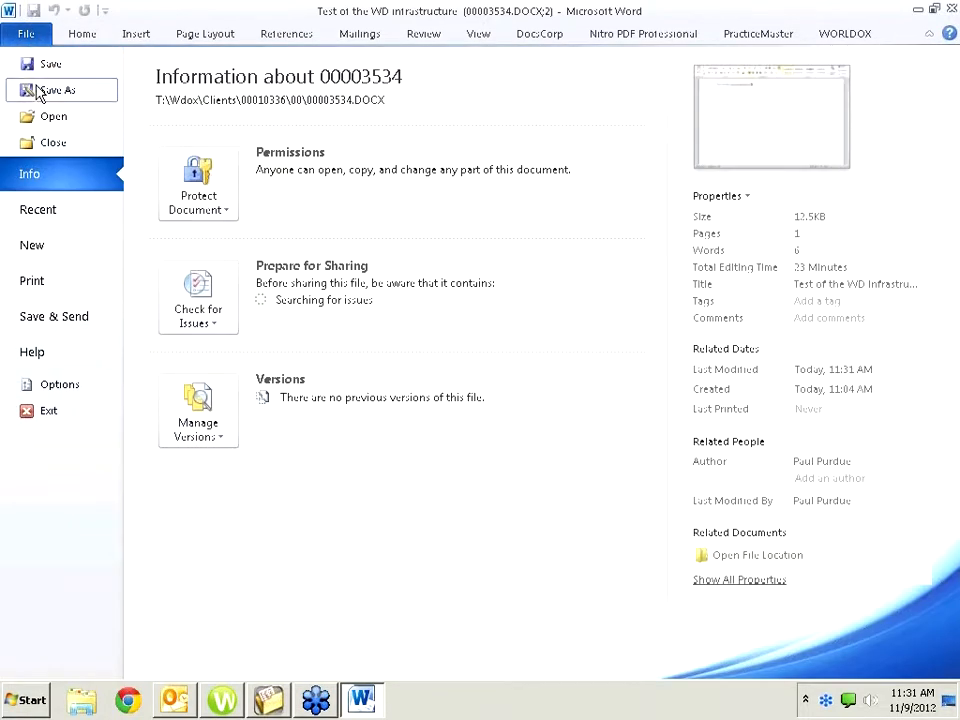
{"action": "left_click", "coordinate": [30, 64]}
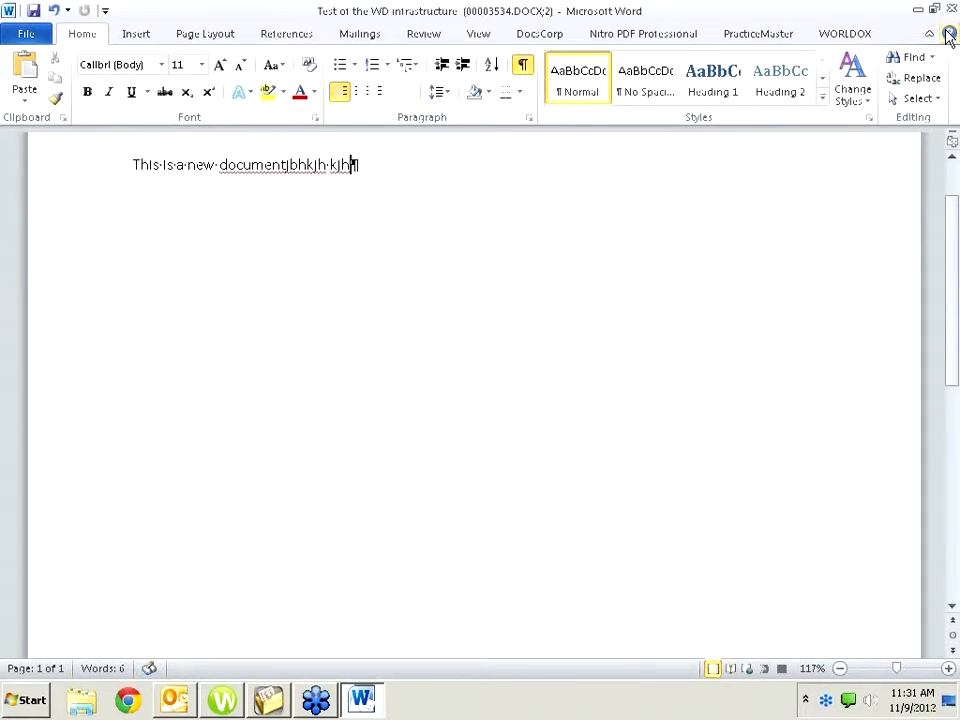
{"action": "left_click", "coordinate": [42, 37]}
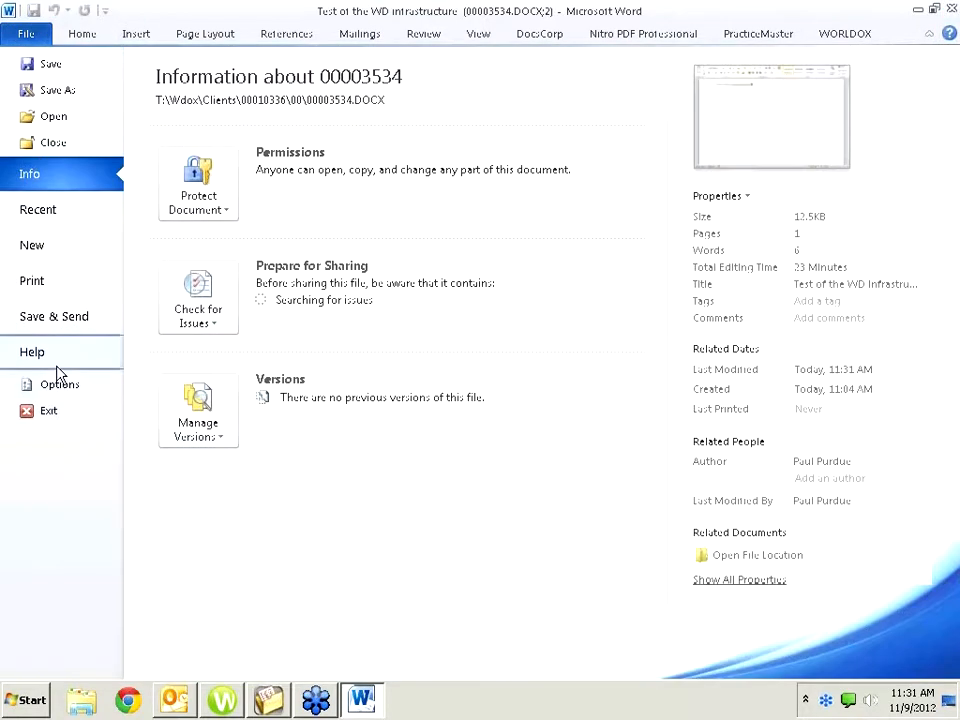
{"action": "left_click", "coordinate": [37, 418]}
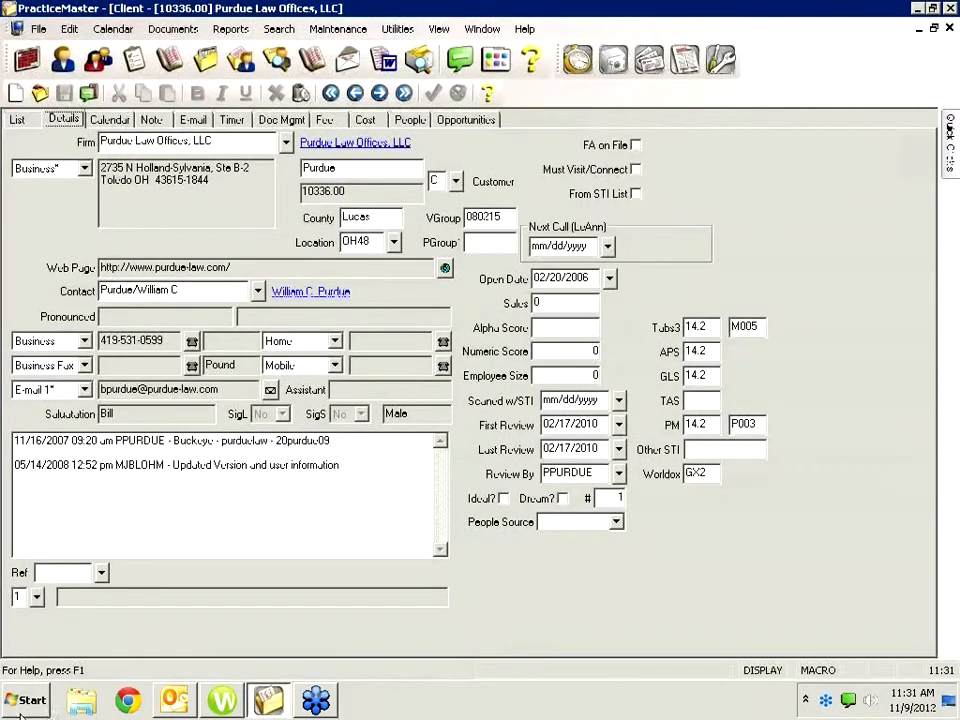
Step: Start Microsoft Word 2010 again and enter the filler text "Ghjgjgjhg" in the new blank document
{"action": "left_click", "coordinate": [20, 706]}
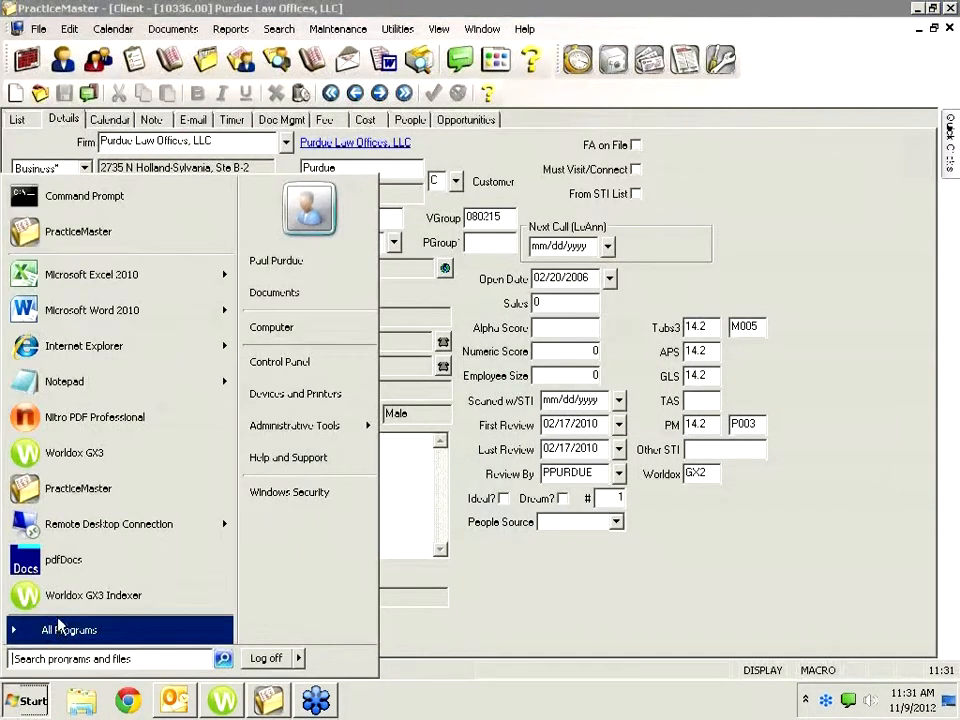
{"action": "left_click", "coordinate": [108, 331]}
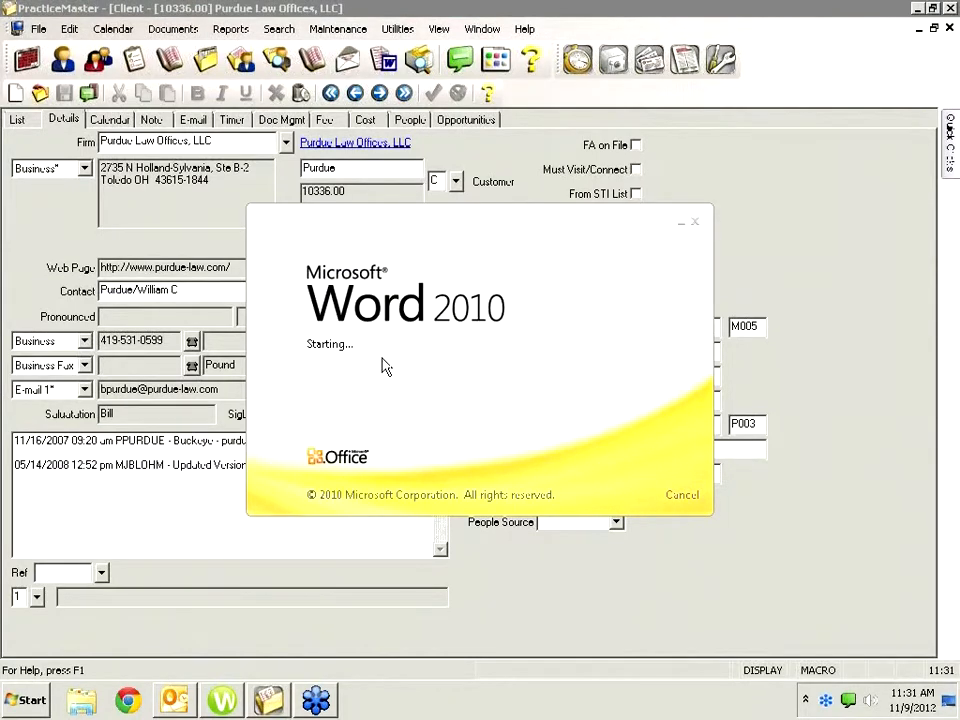
{"action": "type", "text": "ghjgghg"}
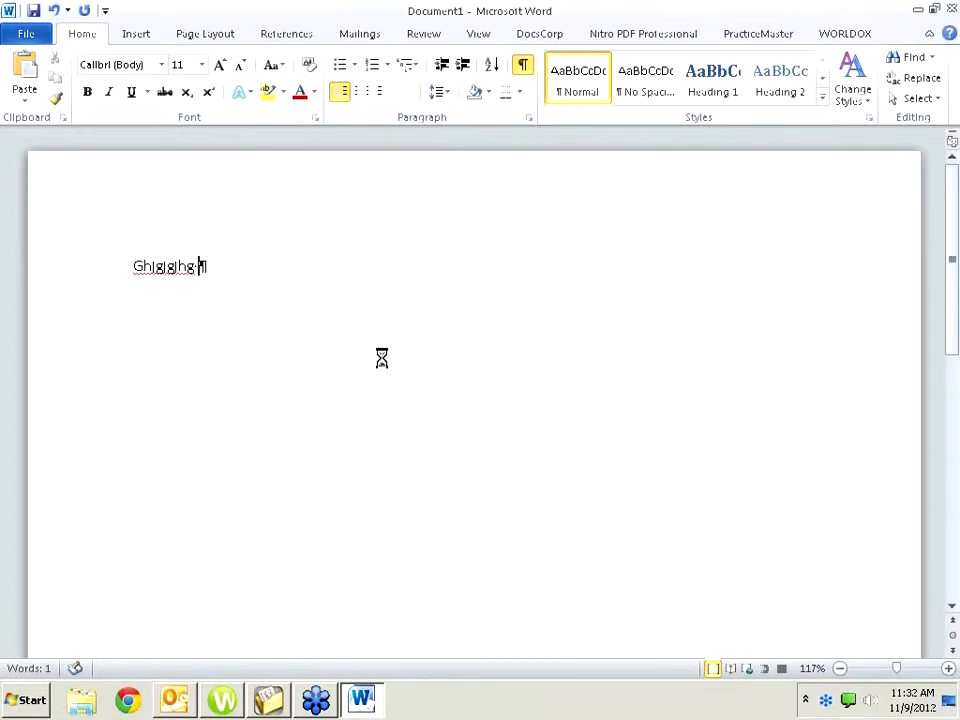
Step: Bring up Word's own Save As dialog for the new document and cancel it without saving
{"action": "key", "text": "ctrl+s"}
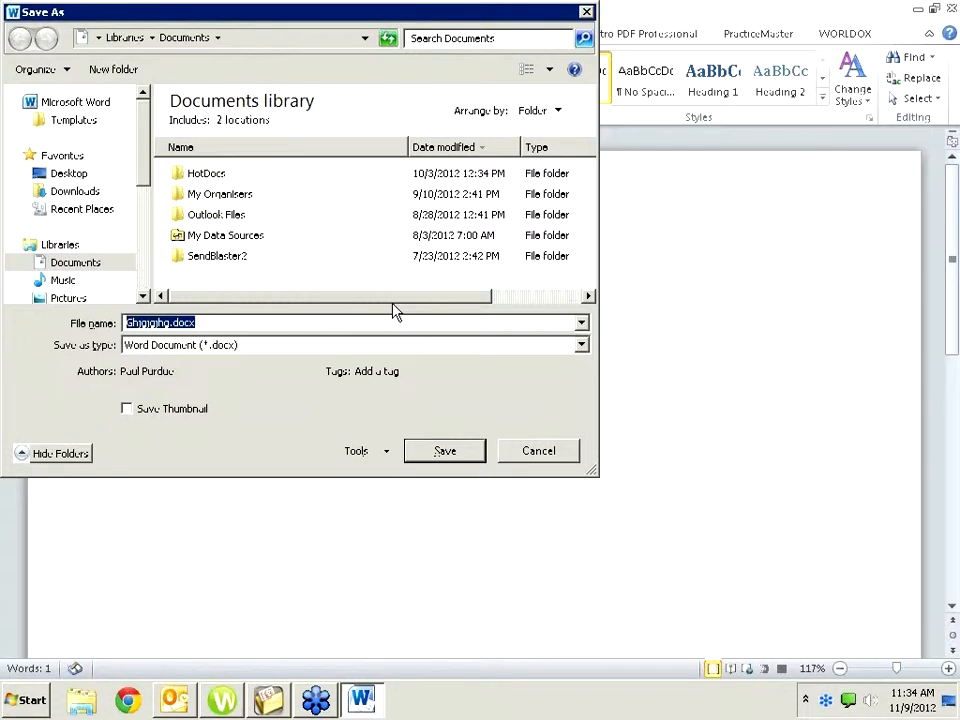
{"action": "left_click", "coordinate": [546, 455]}
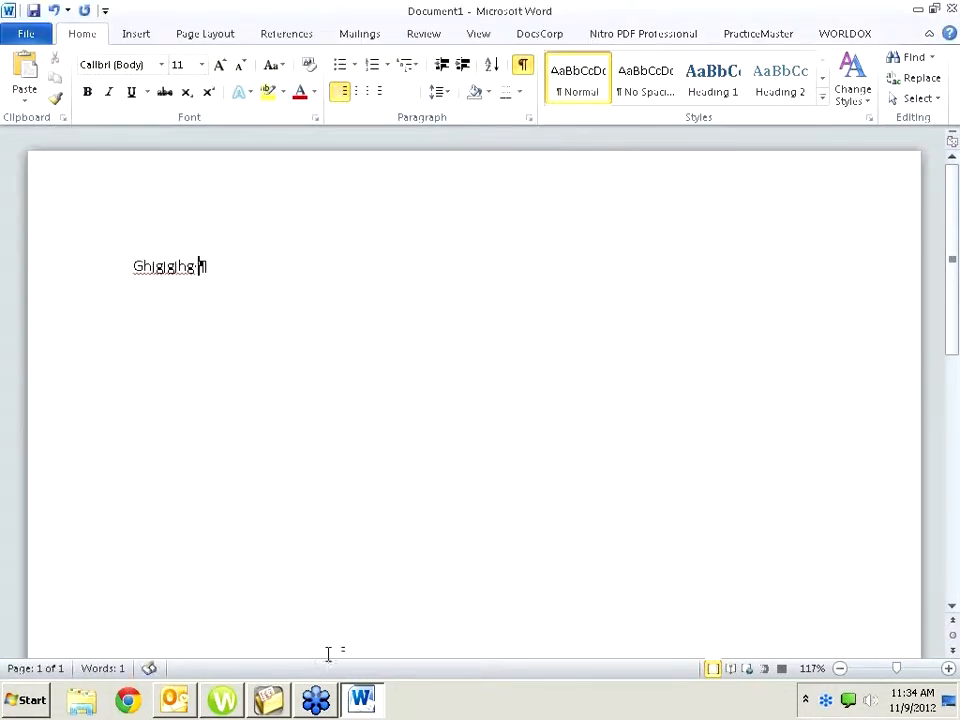